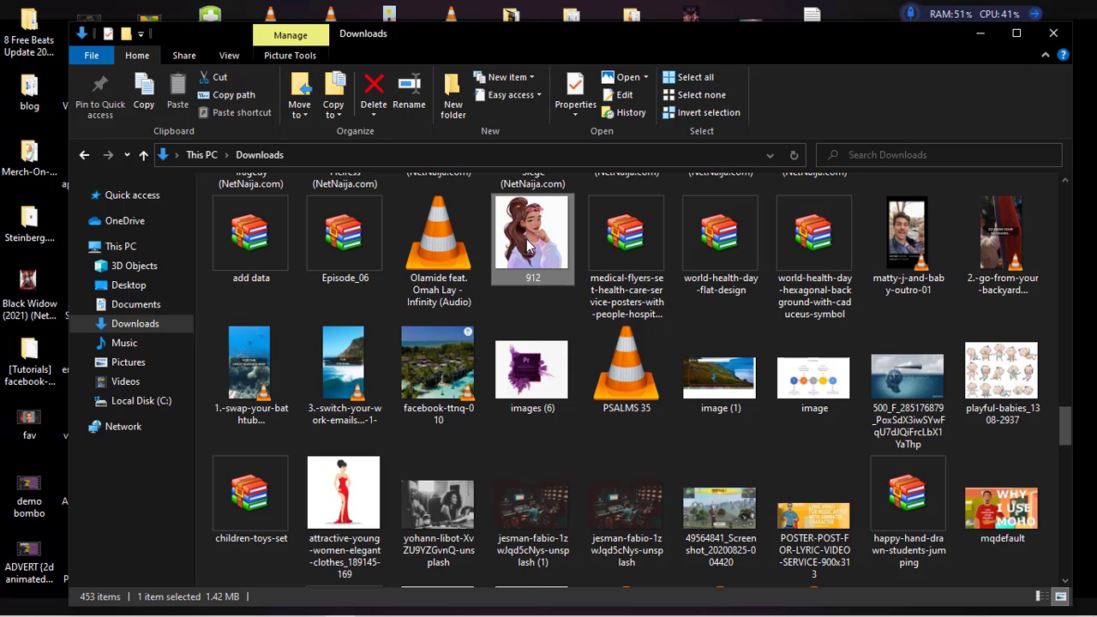
Step: Open the 912 image from Downloads in Photoshop and unlock its Background layer
right_click(528, 243)
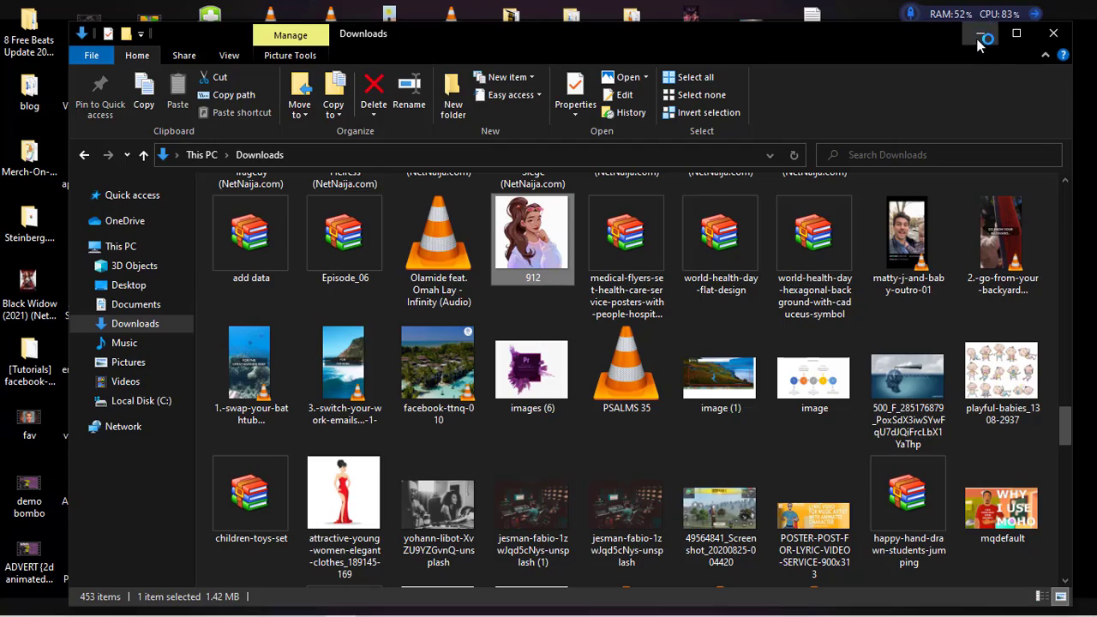
click(980, 36)
mouse_move(517, 611)
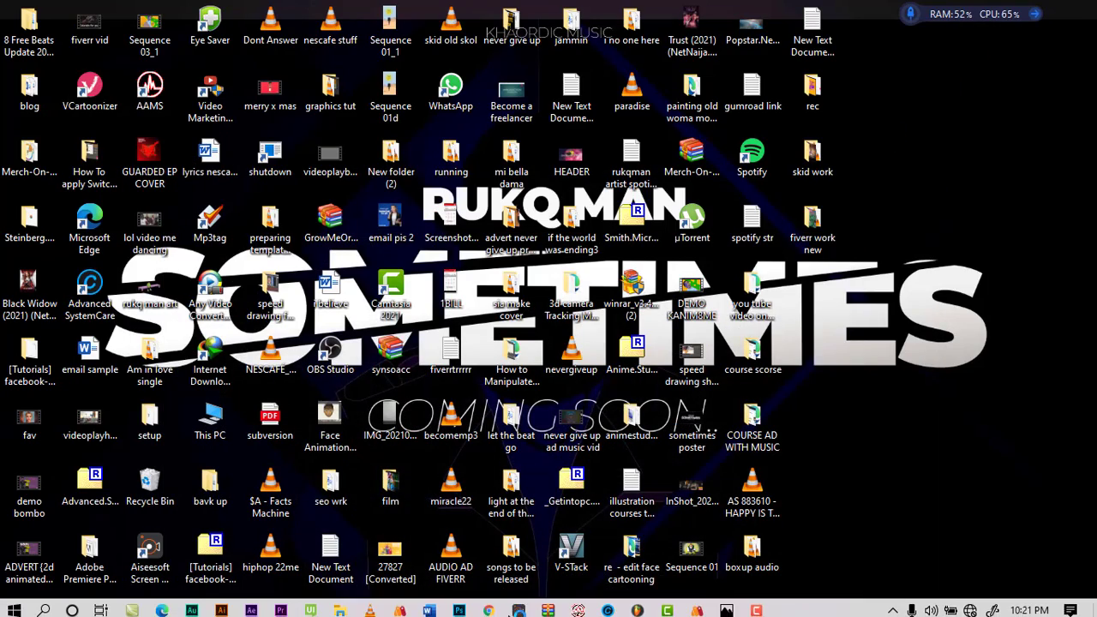
click(460, 611)
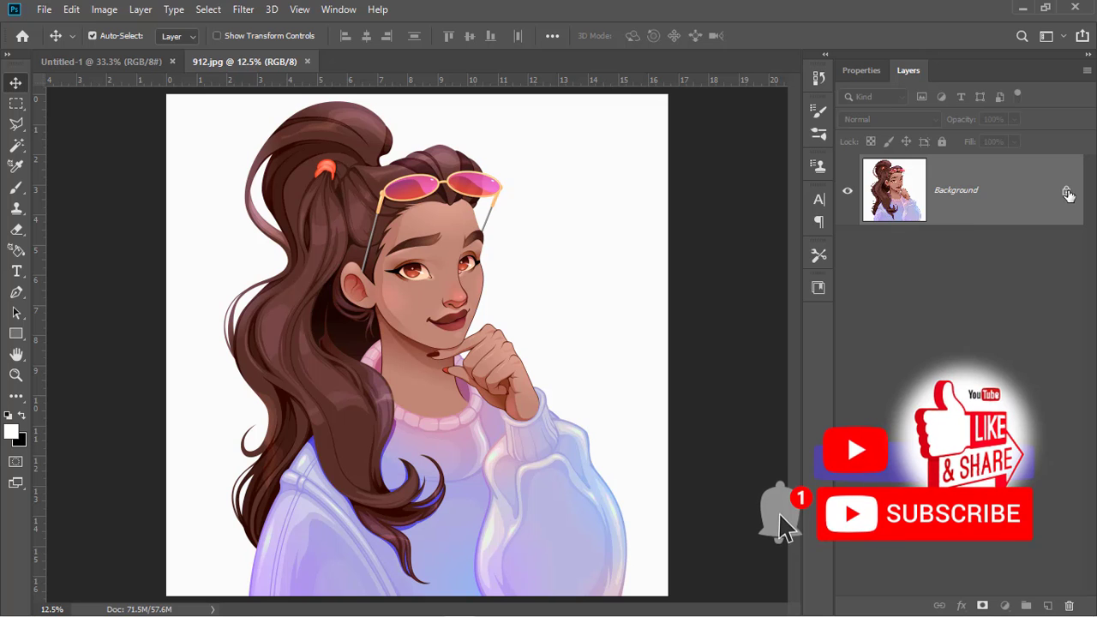
click(1067, 195)
key(h)
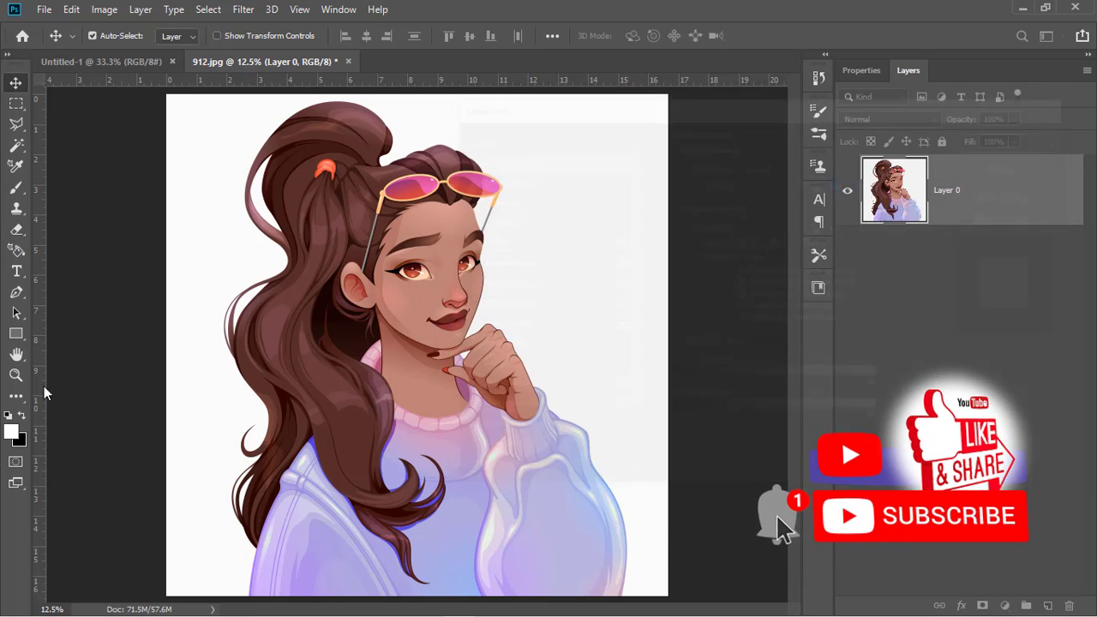
Step: Select the white background around the character with the Magic Wand, delete it and deselect
click(16, 146)
click(562, 199)
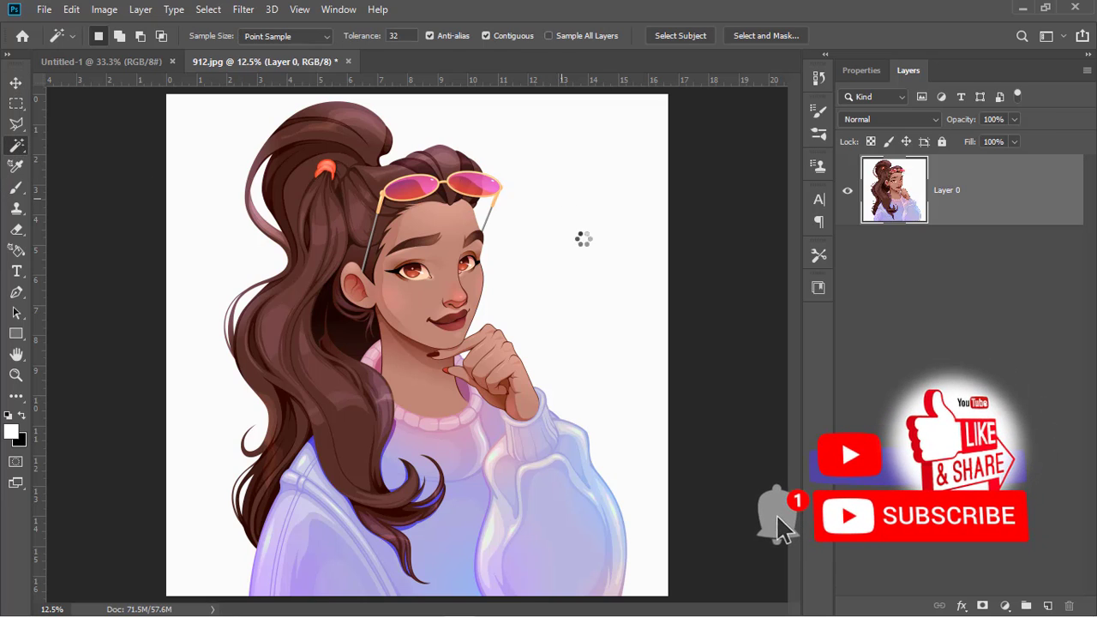
click(582, 239)
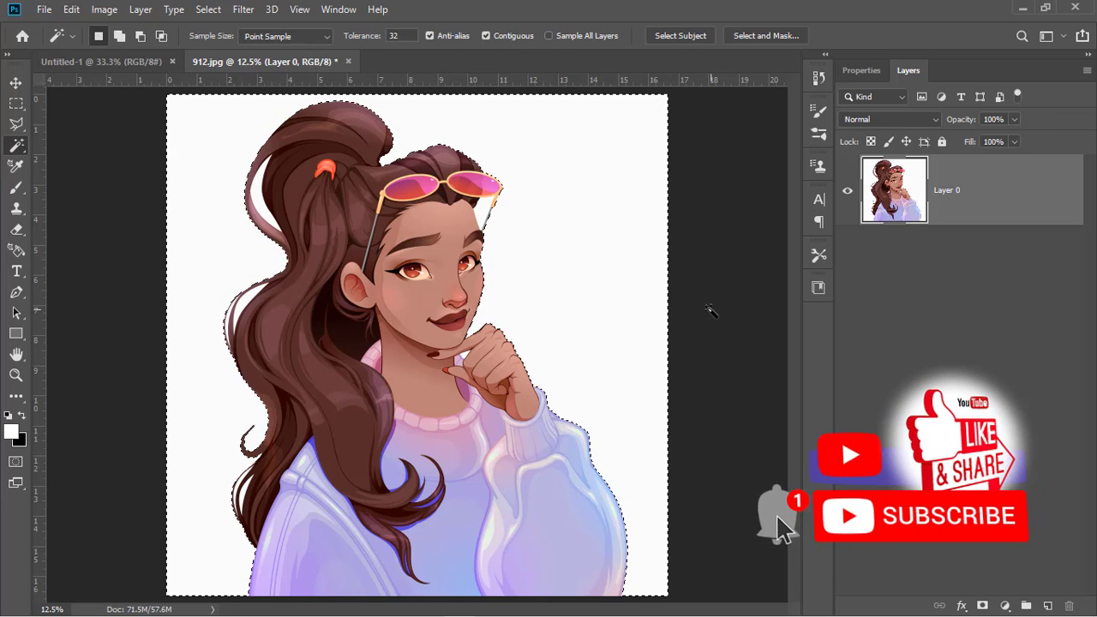
key(Delete)
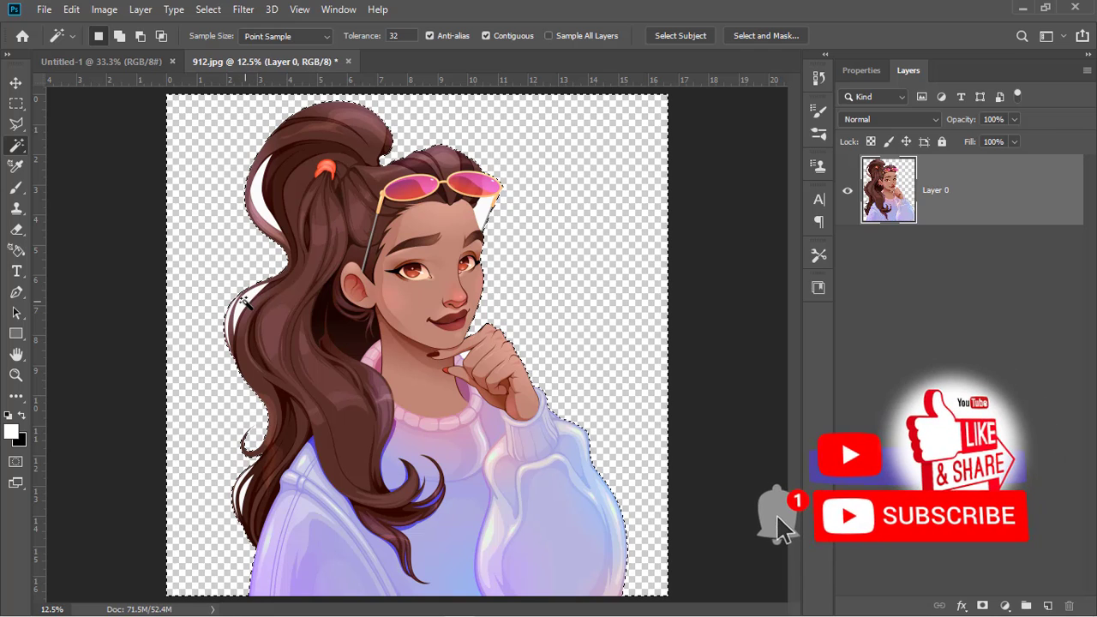
key(ctrl+d)
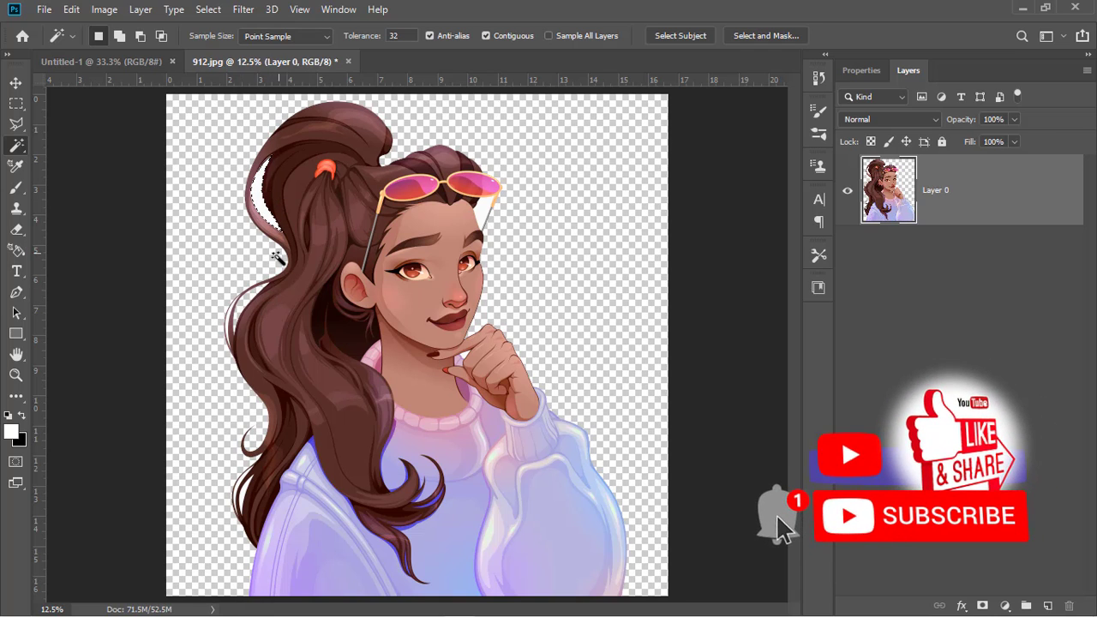
Step: Remove the leftover white patches enclosed by the hair strands and the sunglasses, and clear the selection
click(230, 315)
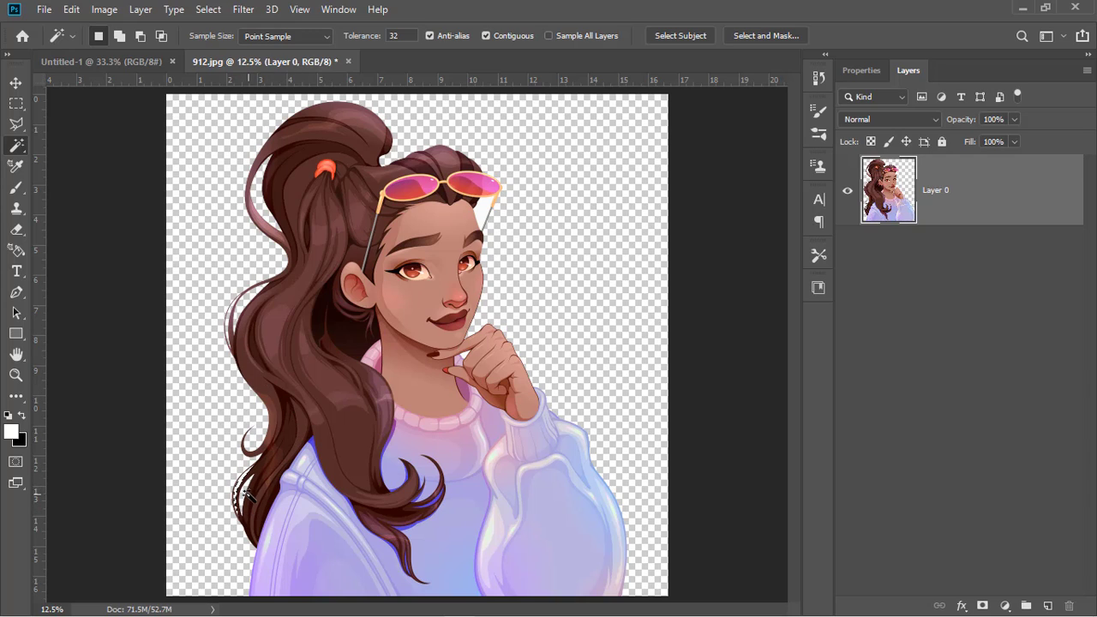
click(485, 225)
key(Delete)
key(ctrl+d)
click(16, 82)
click(88, 154)
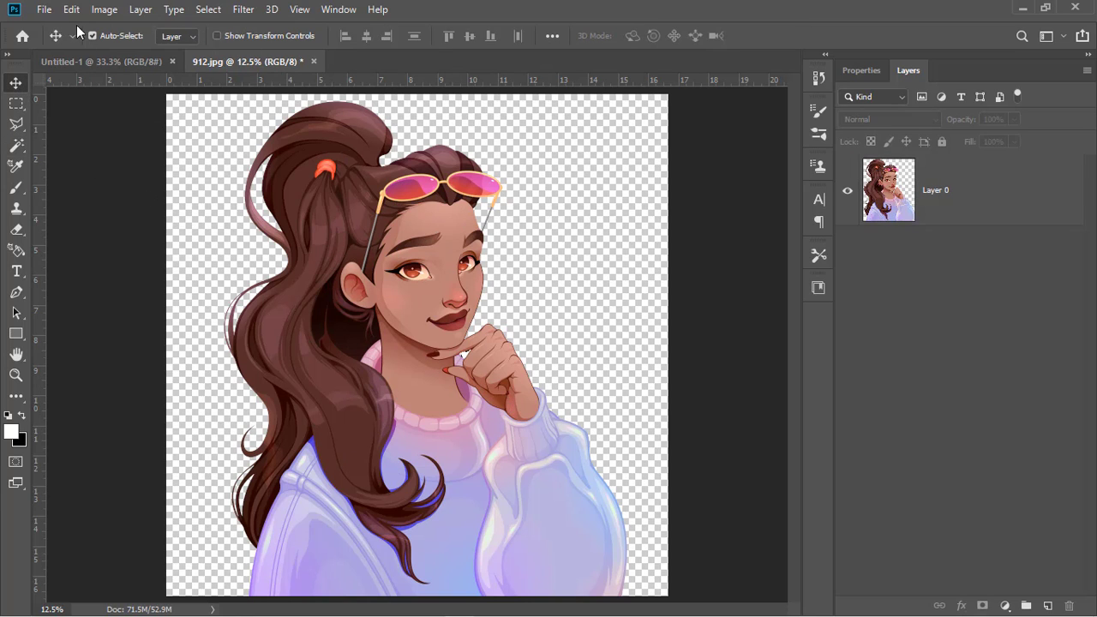
Step: Save a copy of the cut-out character to the Desktop as a PNG named 912
click(43, 9)
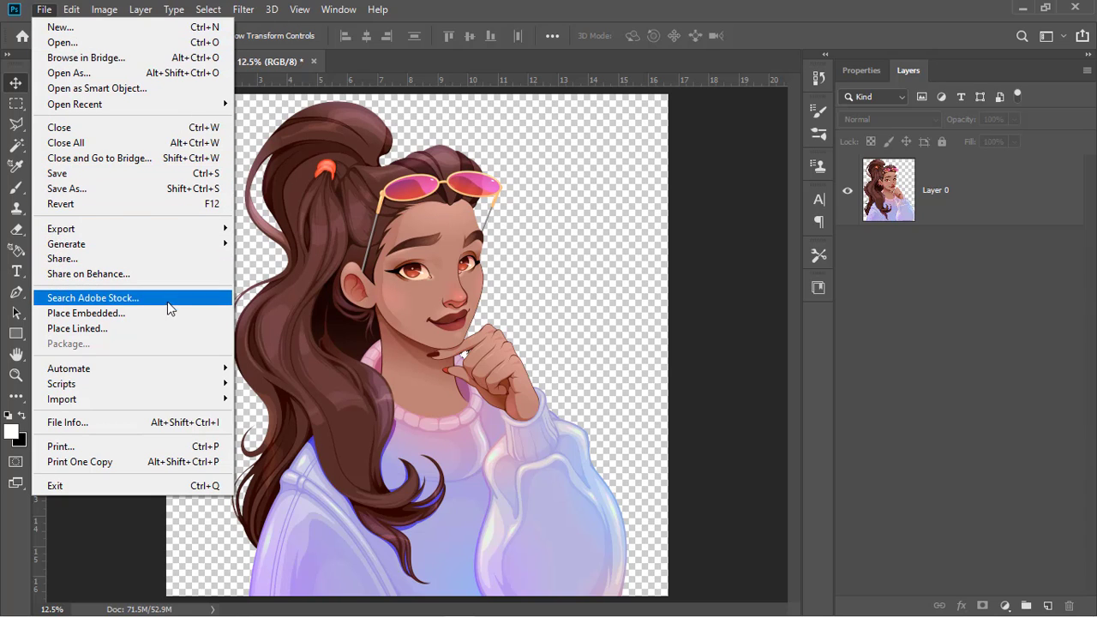
click(158, 190)
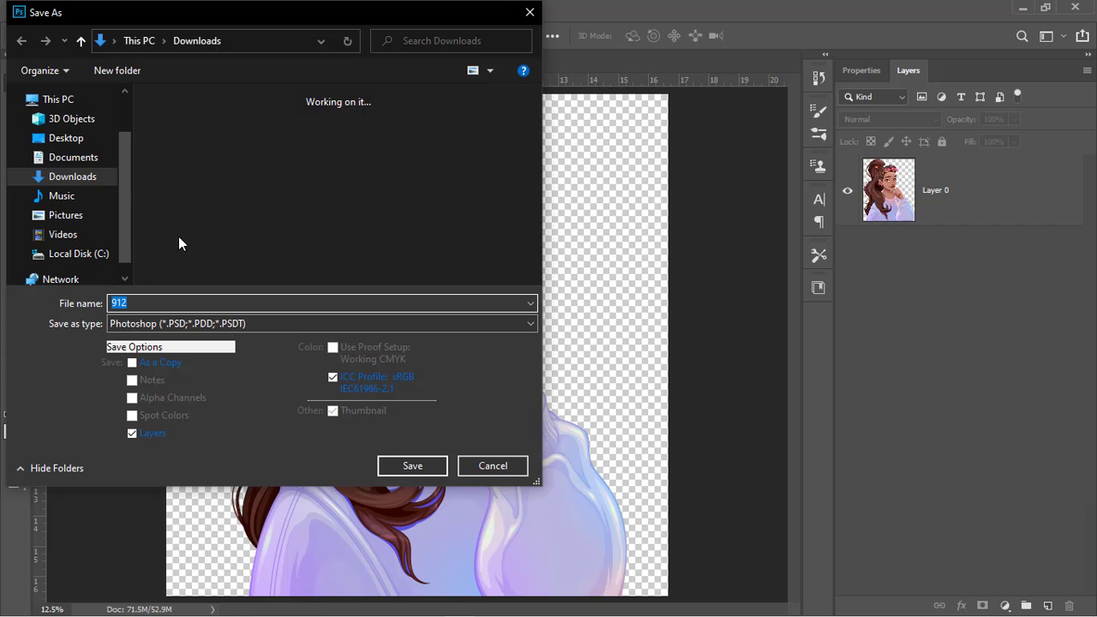
click(141, 305)
click(202, 333)
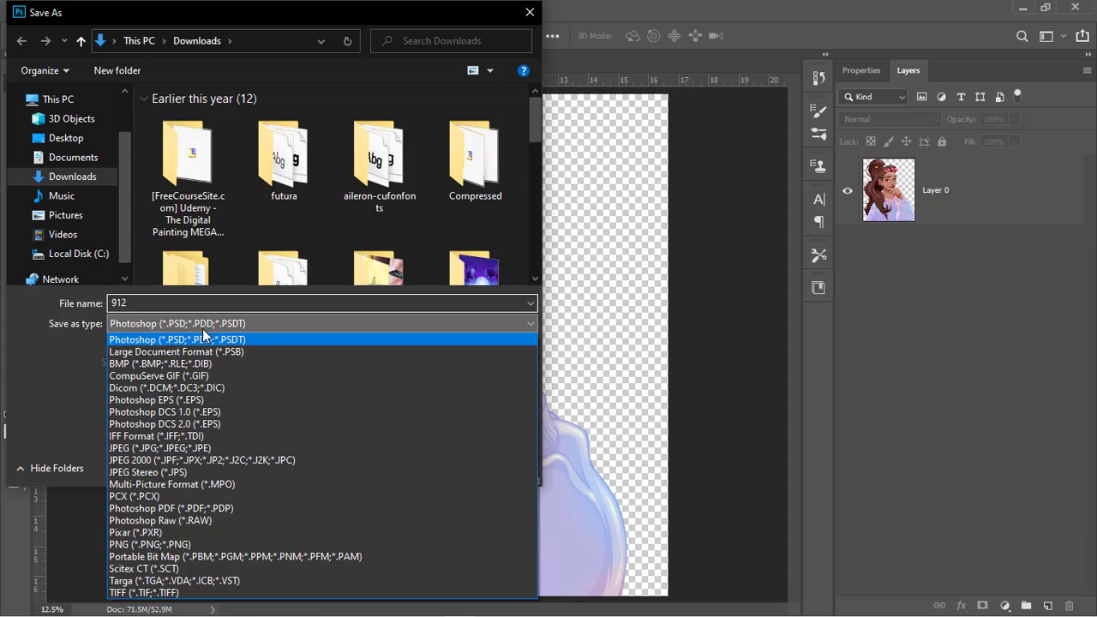
click(204, 545)
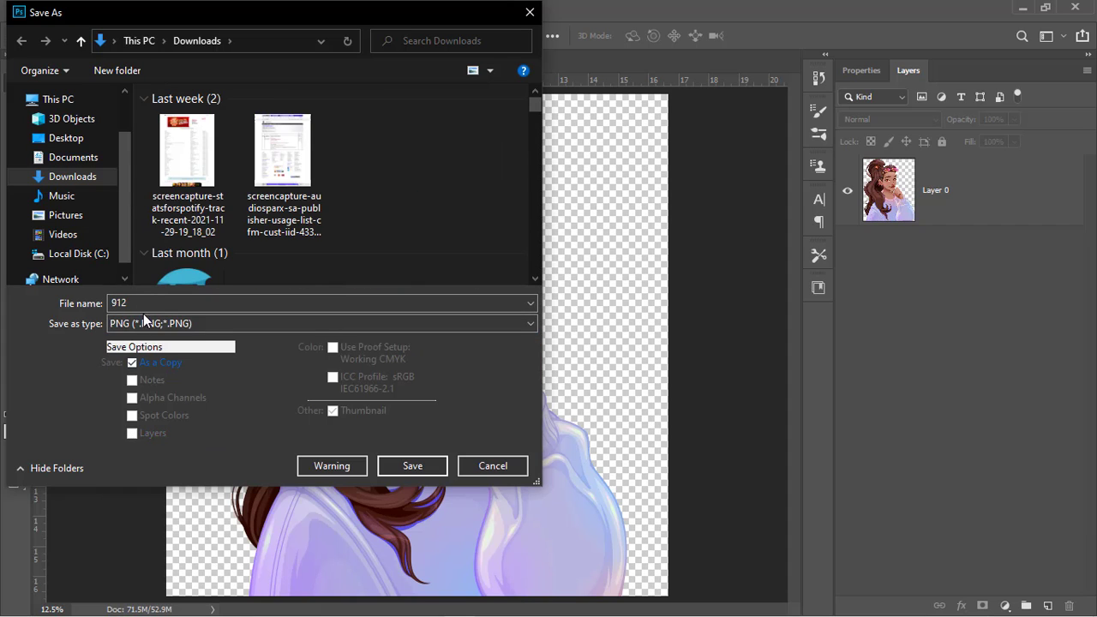
click(54, 138)
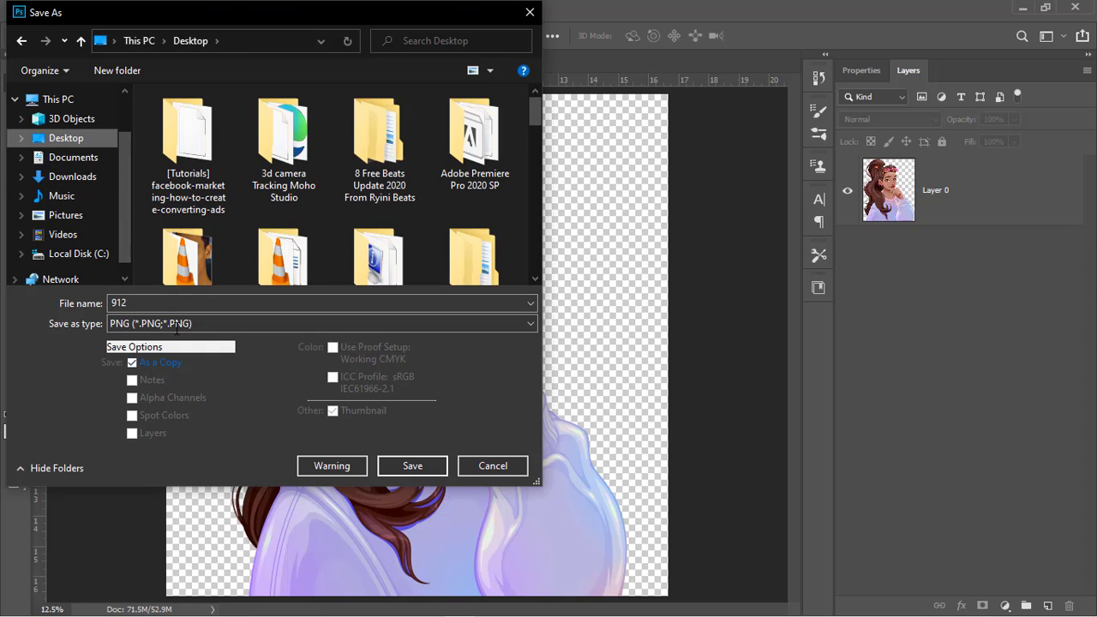
click(412, 466)
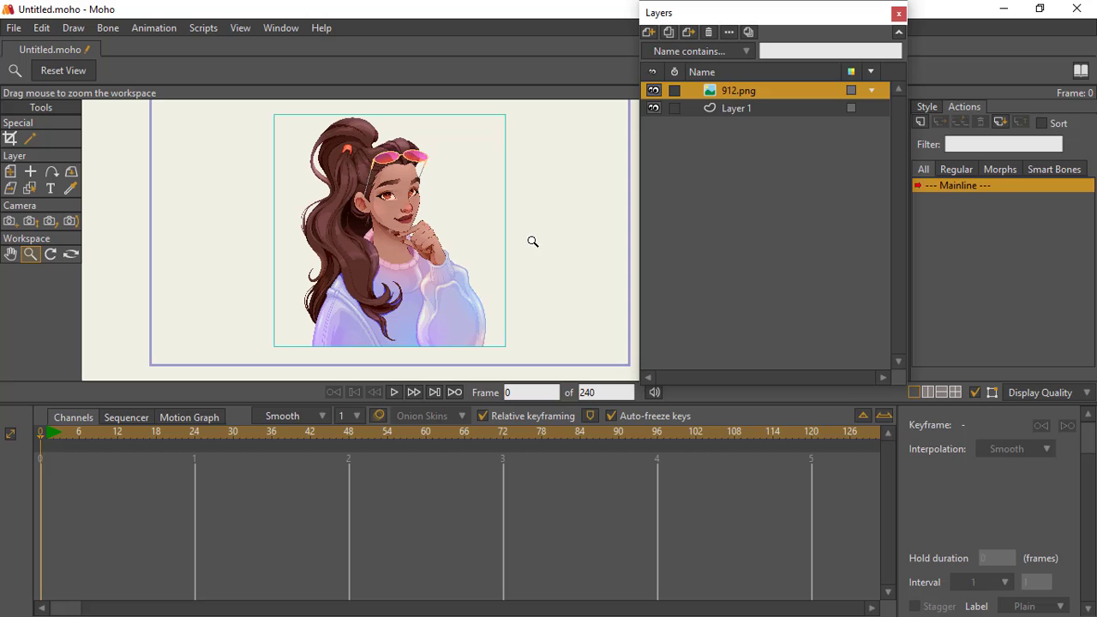
Step: Group the 912.png layer and convert the group into a bone layer
drag(528, 267, 526, 277)
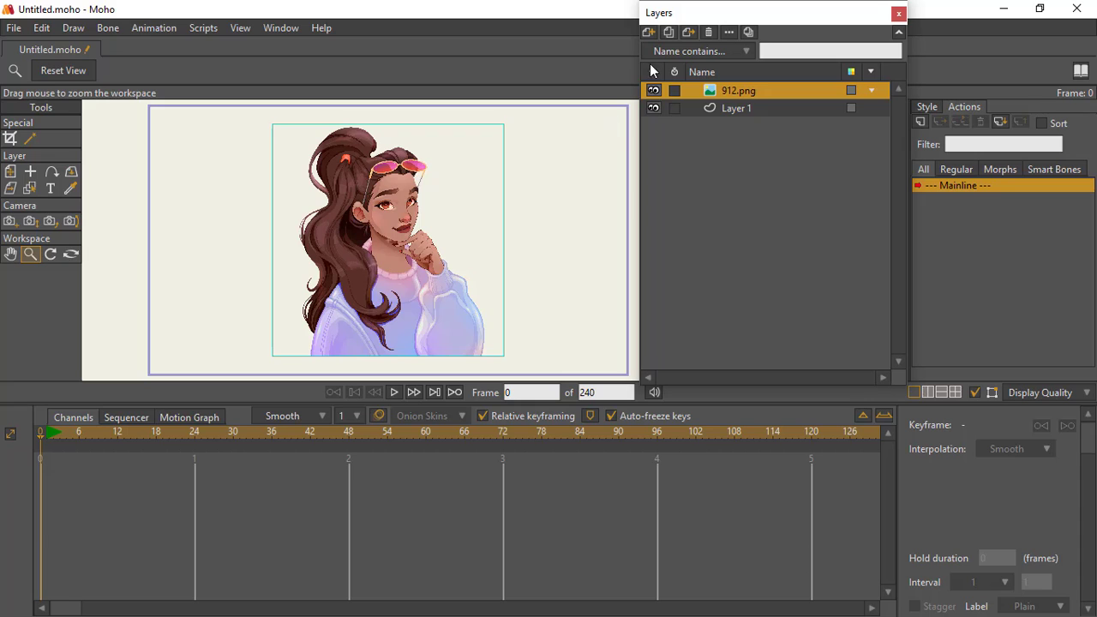
click(648, 33)
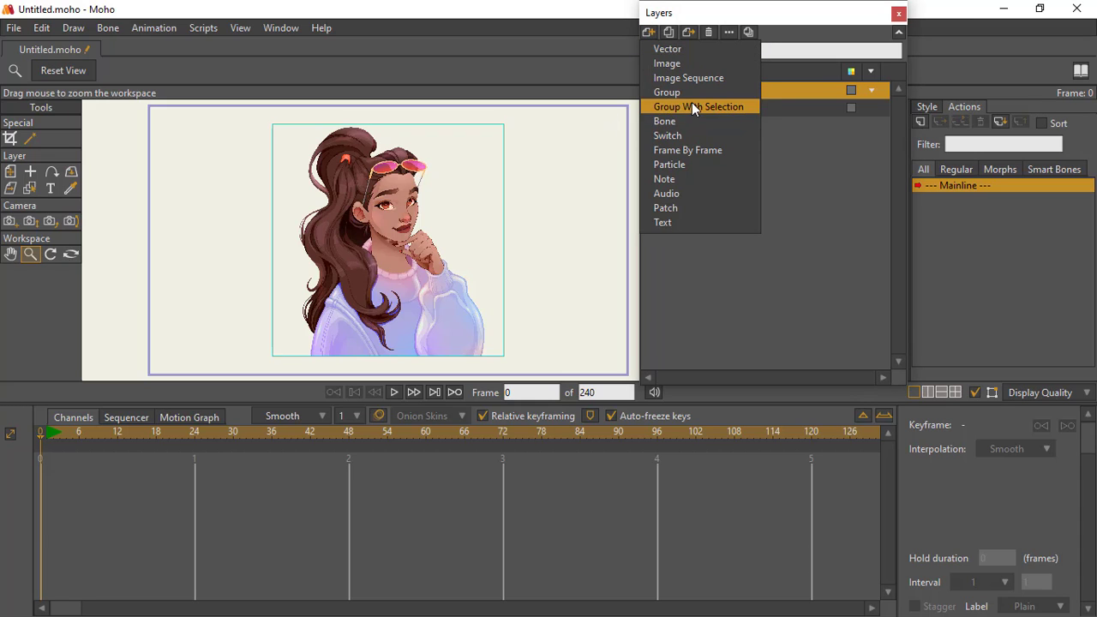
click(753, 119)
key(ctrl+g)
click(710, 90)
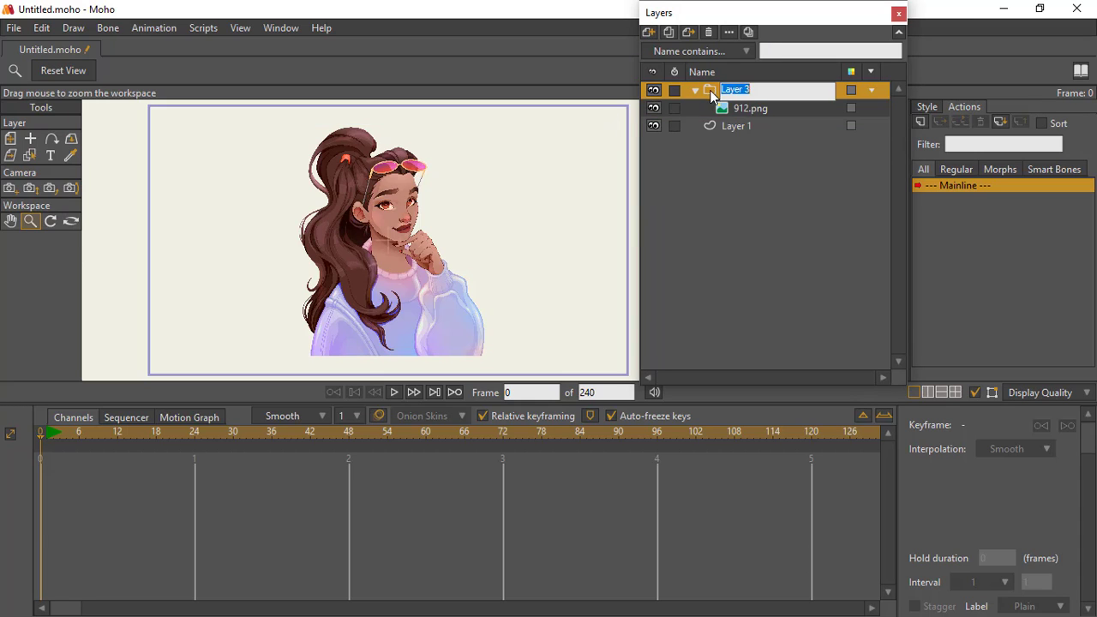
right_click(714, 89)
click(741, 137)
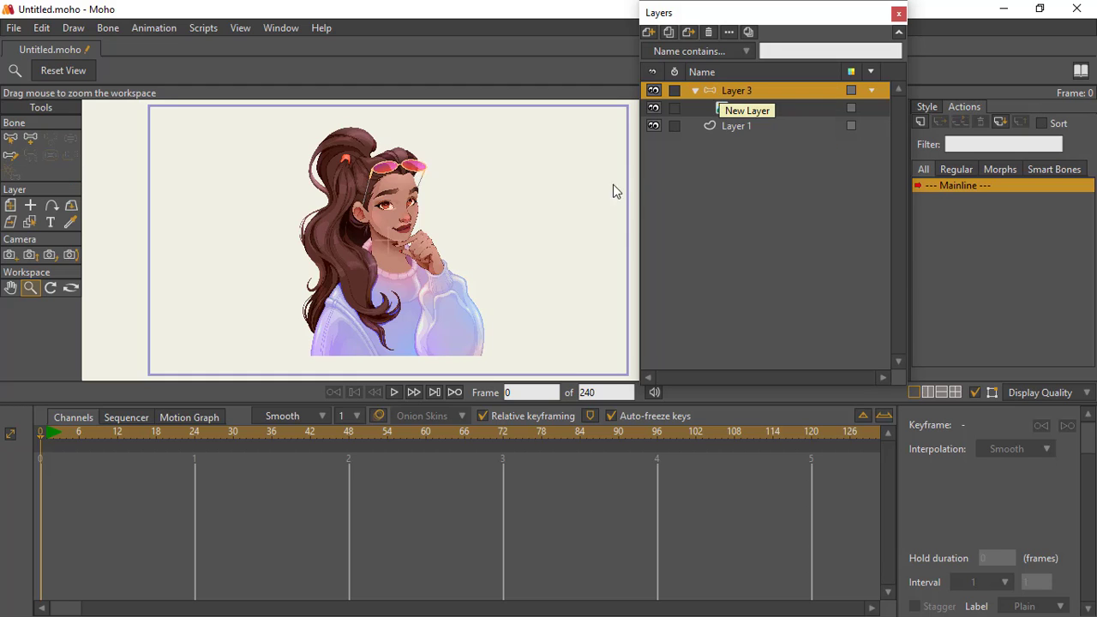
click(961, 19)
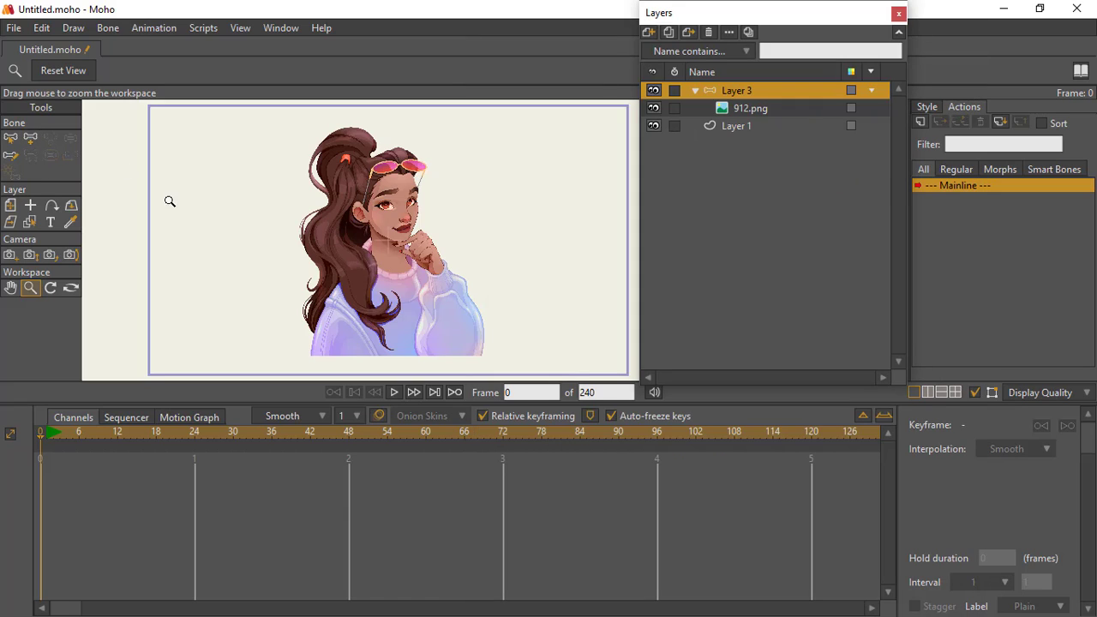
Step: Add two small horizontal bones beside the character and a three-bone chain up through the torso, neck and head
click(31, 138)
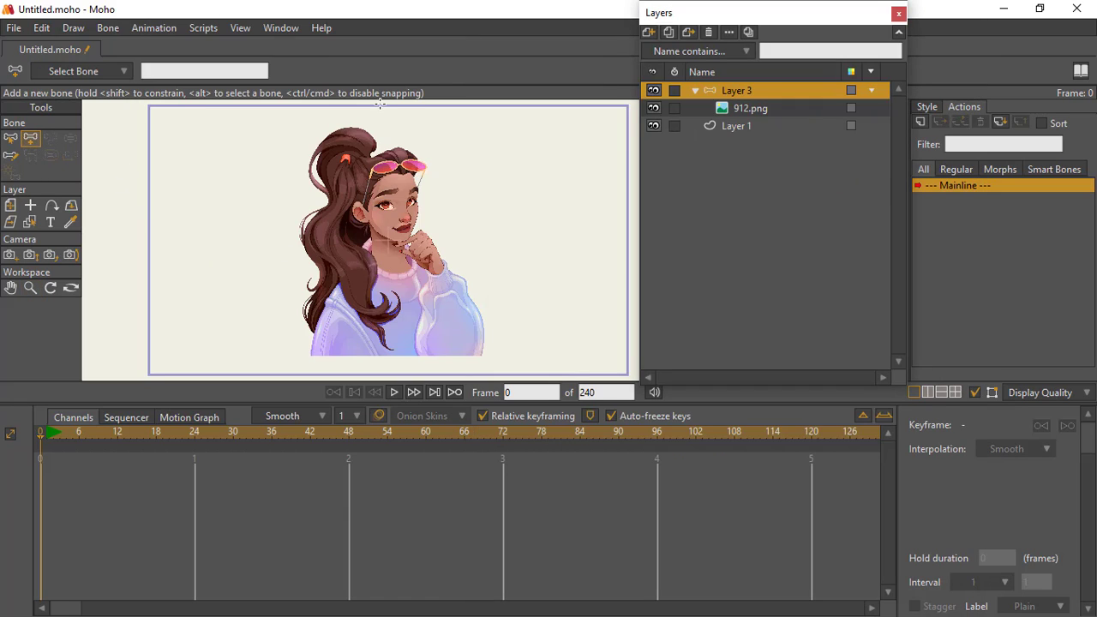
mouse_move(503, 256)
mouse_down()
mouse_move(571, 253)
mouse_move(484, 257)
mouse_up()
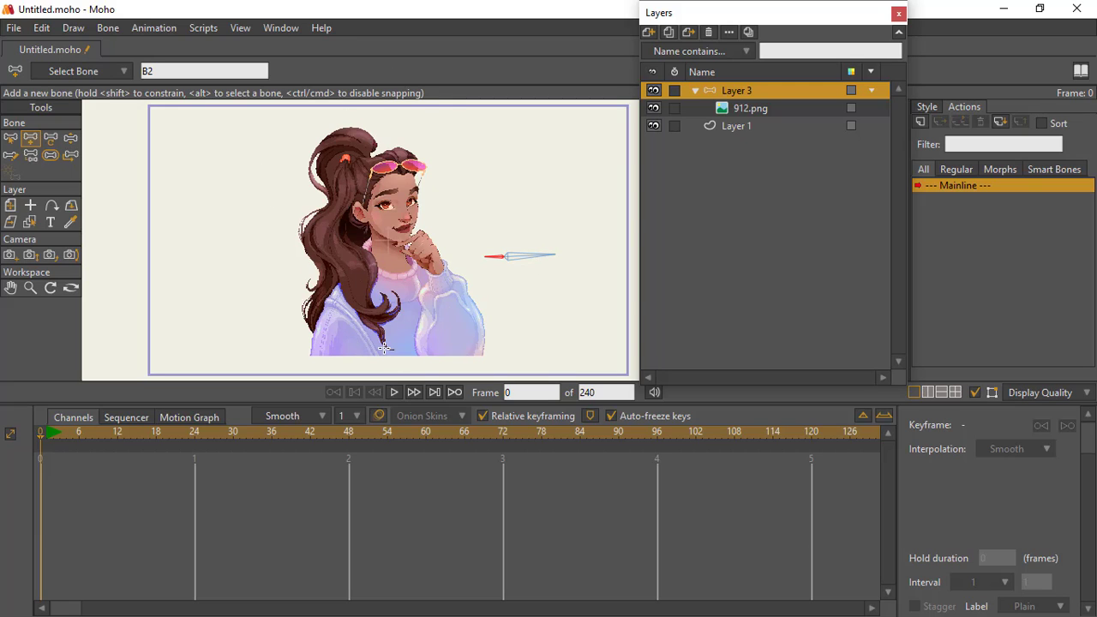
mouse_move(405, 357)
mouse_down()
mouse_move(387, 235)
mouse_move(396, 154)
mouse_up()
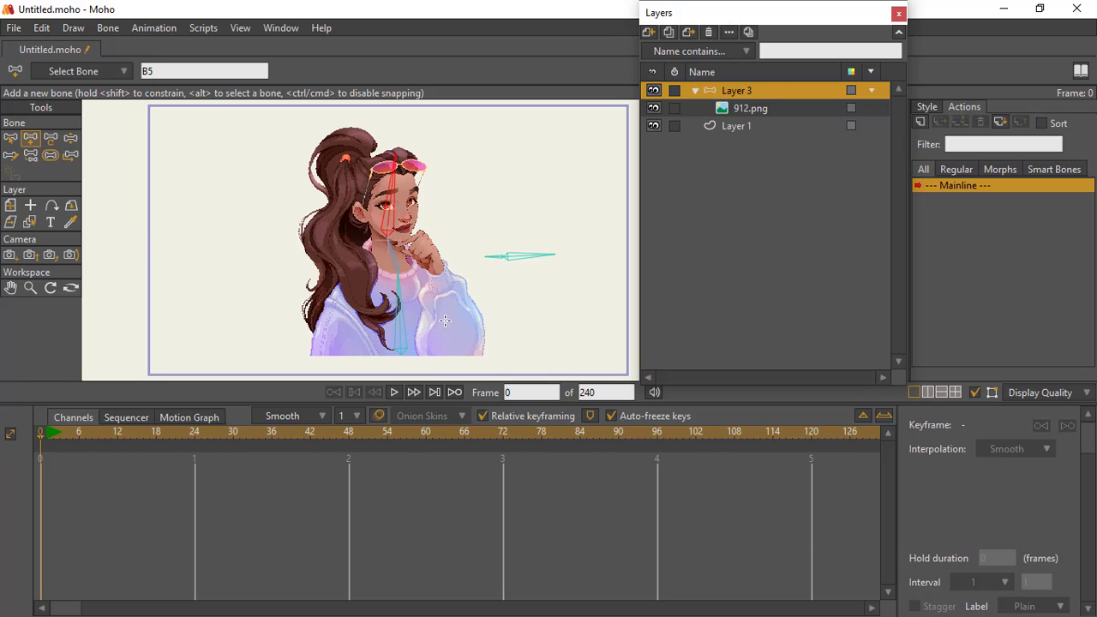
Step: Add a two-bone chain down the arm beneath the hair, plus shoulder, sleeve and hand bones for the raised arm
alt+click(398, 290)
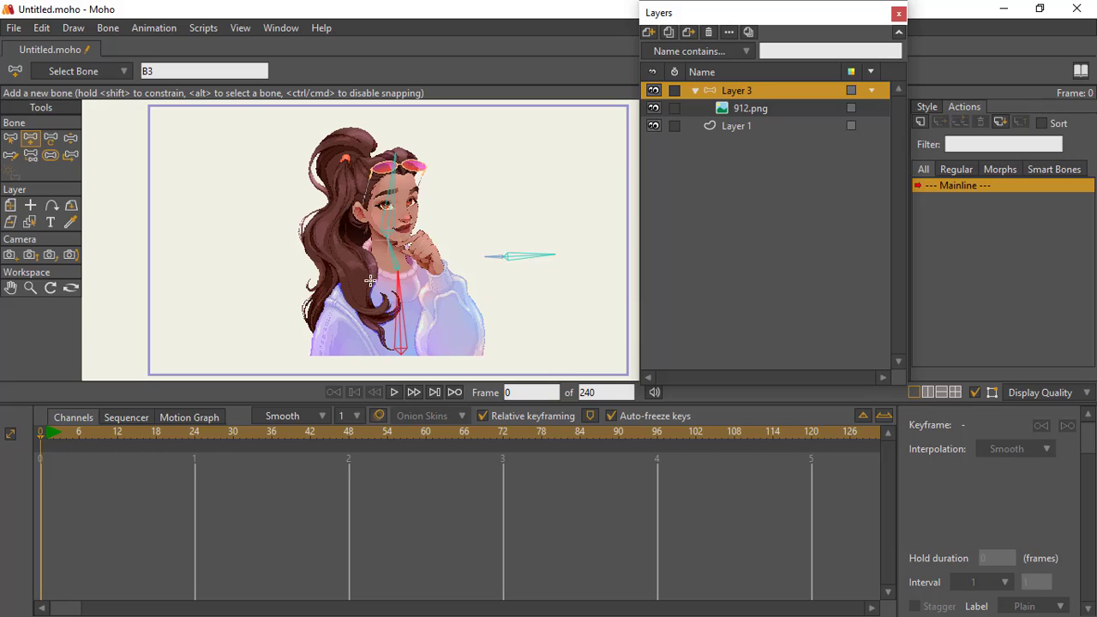
drag(375, 257, 333, 358)
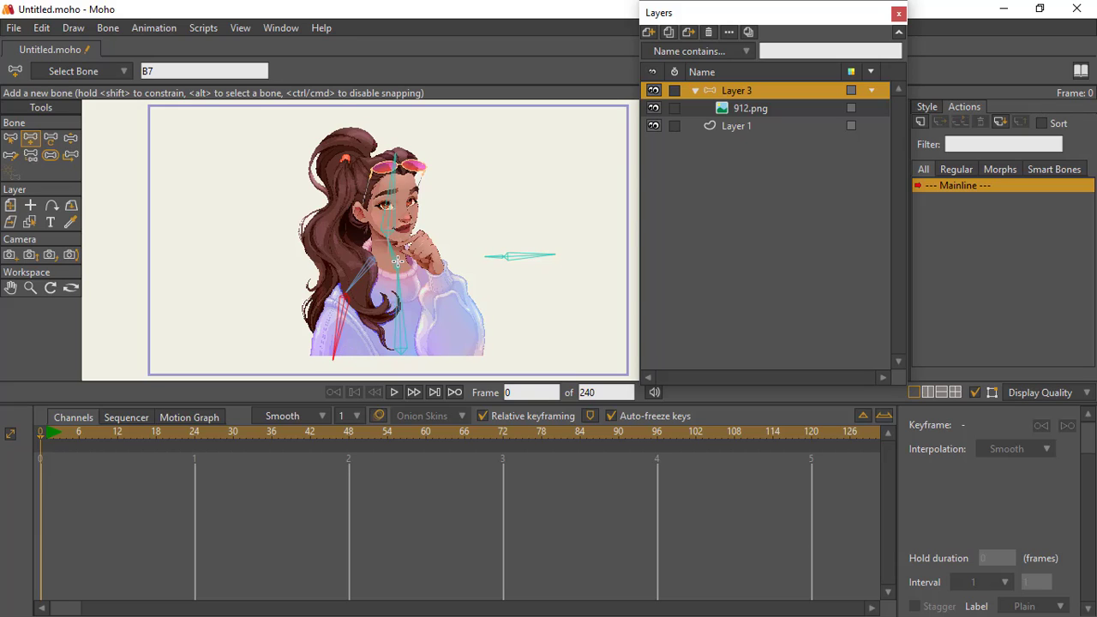
click(397, 261)
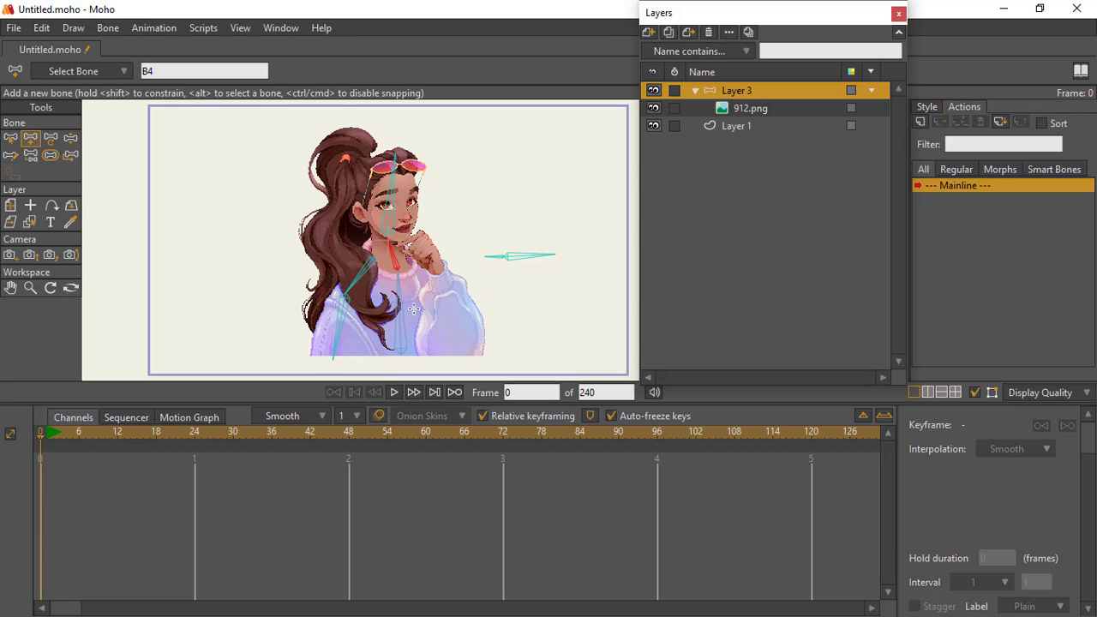
drag(415, 271, 436, 290)
drag(437, 290, 442, 355)
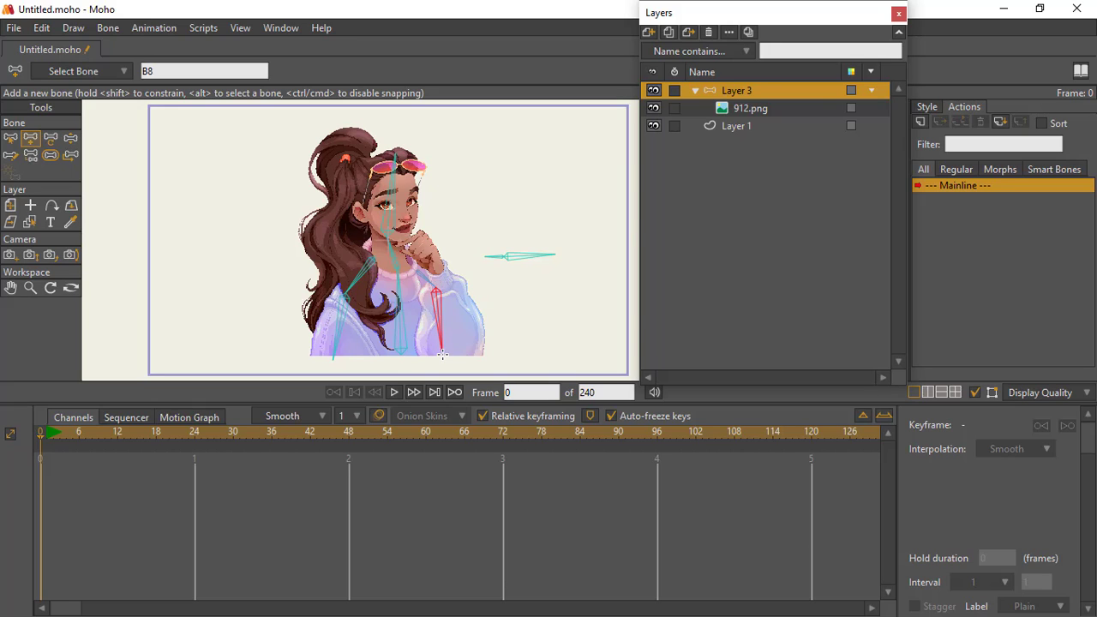
key(ctrl+z)
drag(442, 358, 444, 298)
drag(439, 272, 423, 245)
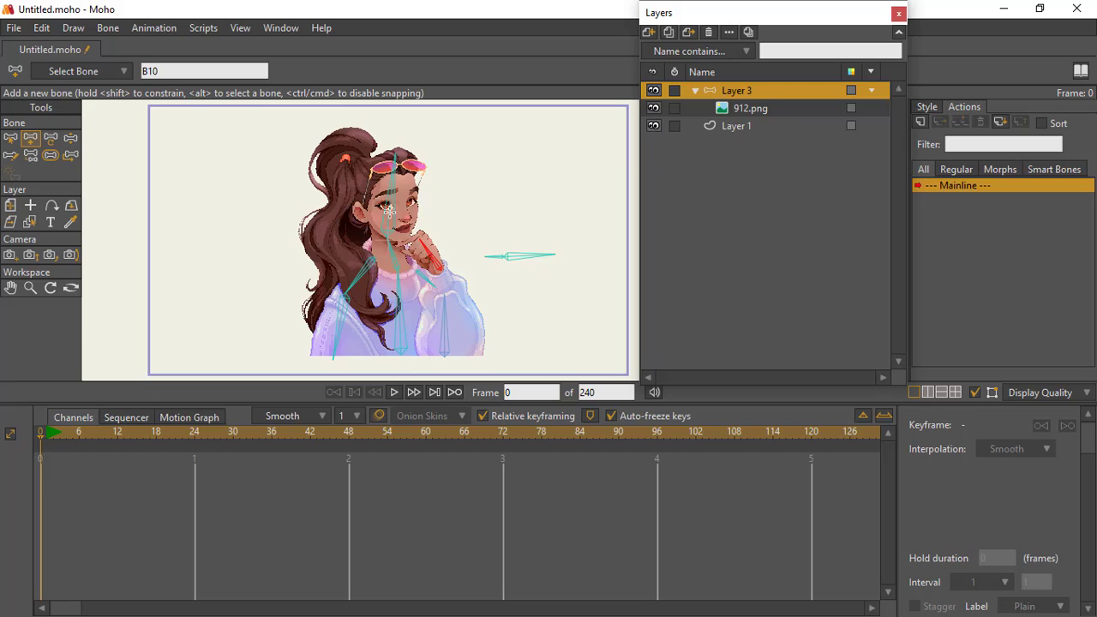
Step: Select the head bone as parent and draw a chain of bones along the ponytail down to its curled end
alt+click(391, 188)
drag(347, 158, 316, 156)
mouse_move(331, 164)
mouse_down()
mouse_move(341, 195)
mouse_move(324, 234)
mouse_move(383, 319)
mouse_up()
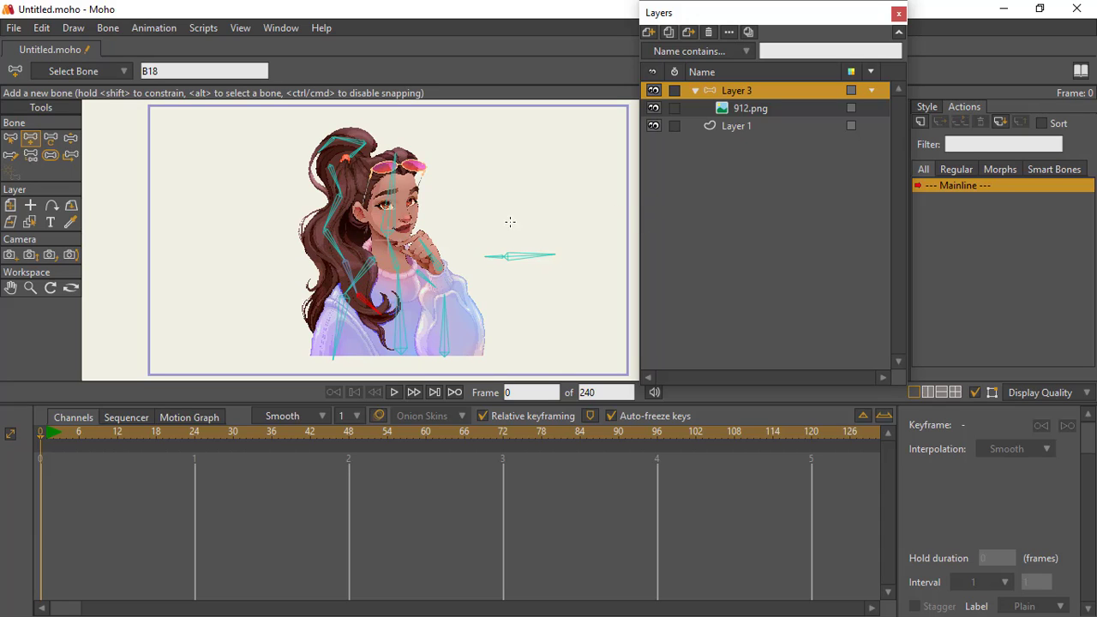
Step: Select all the bones and reduce their bone strength to 0.1821
click(10, 138)
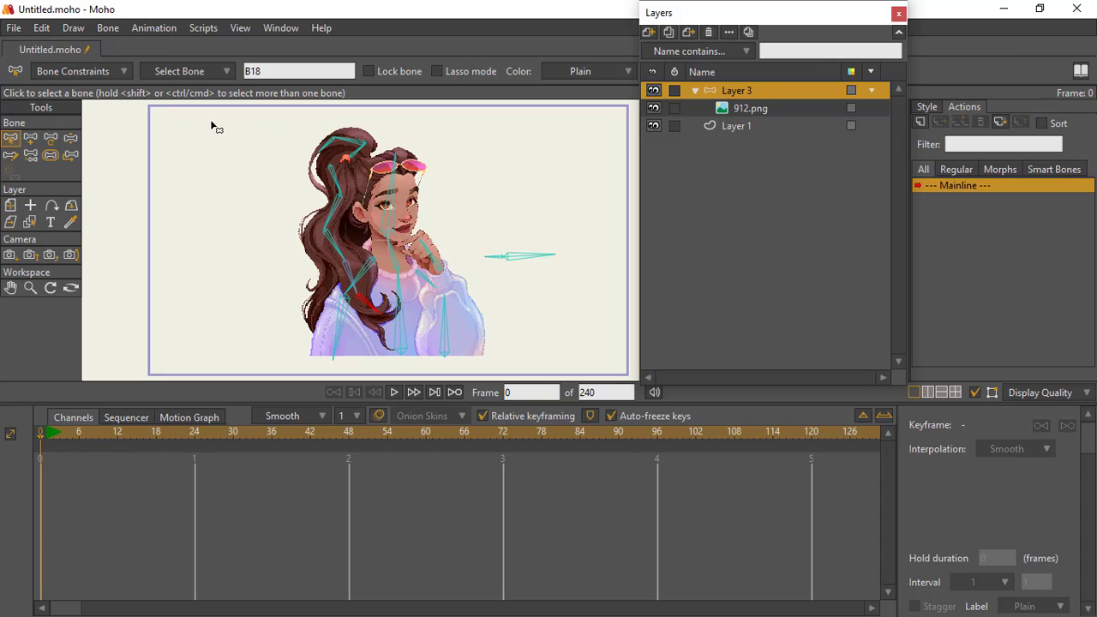
drag(212, 123, 585, 381)
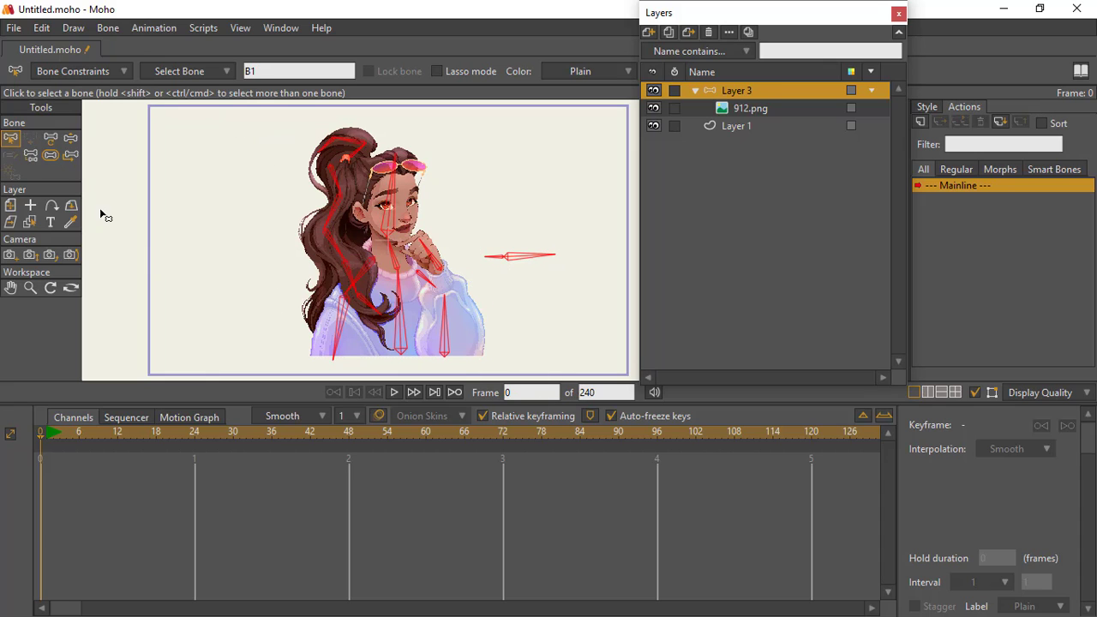
click(50, 155)
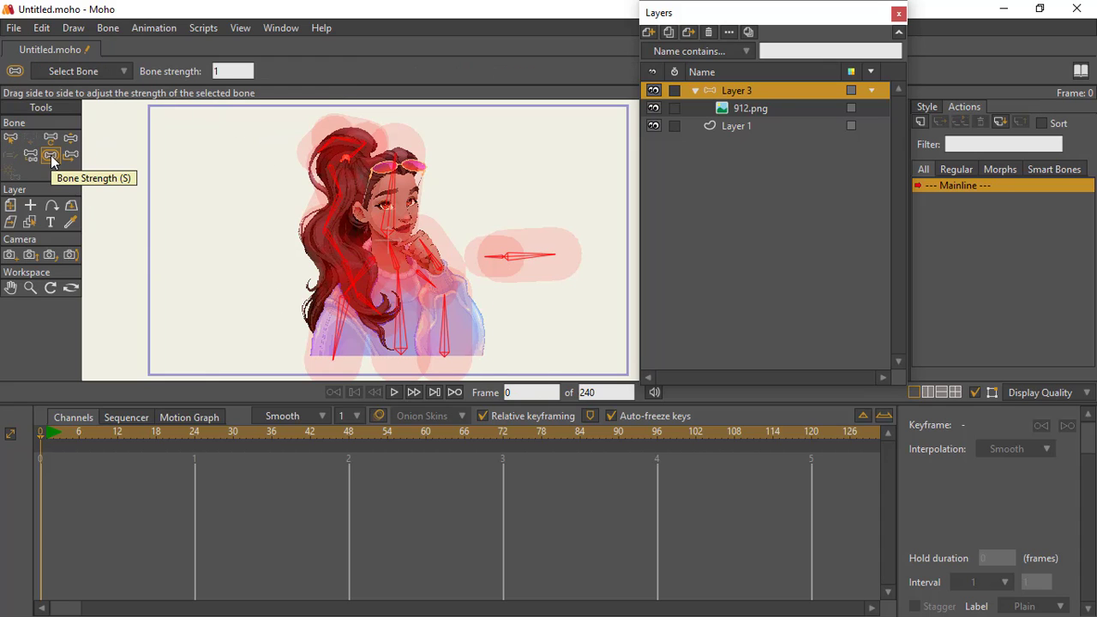
drag(391, 246, 329, 251)
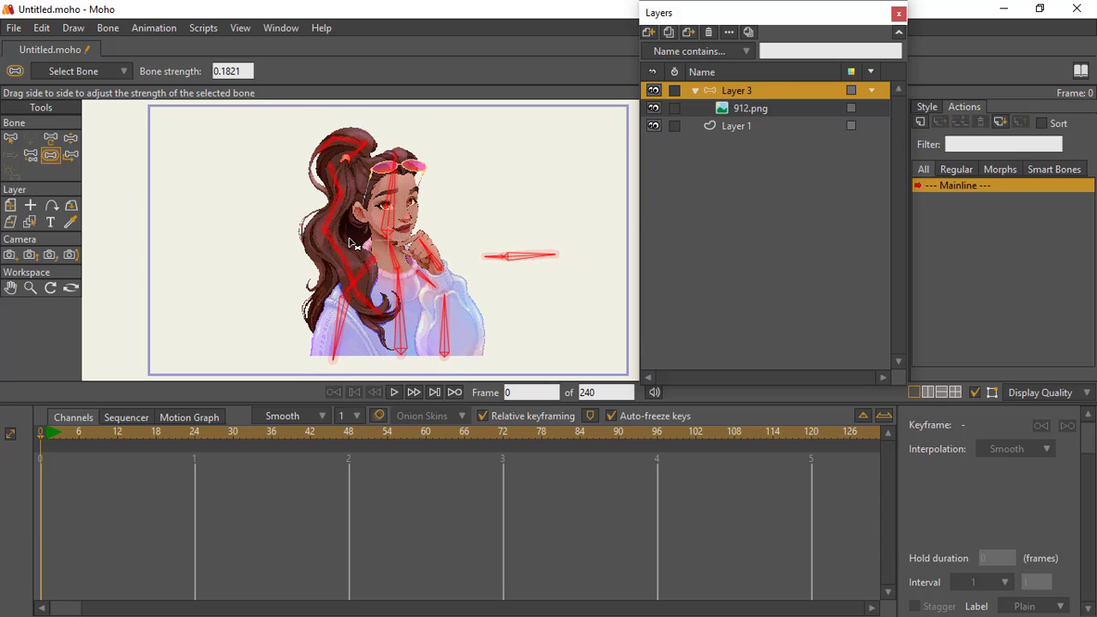
Step: Test the rig at frame 0 by manipulating the bones beside the character and the torso, neck and head bones
click(11, 139)
click(70, 138)
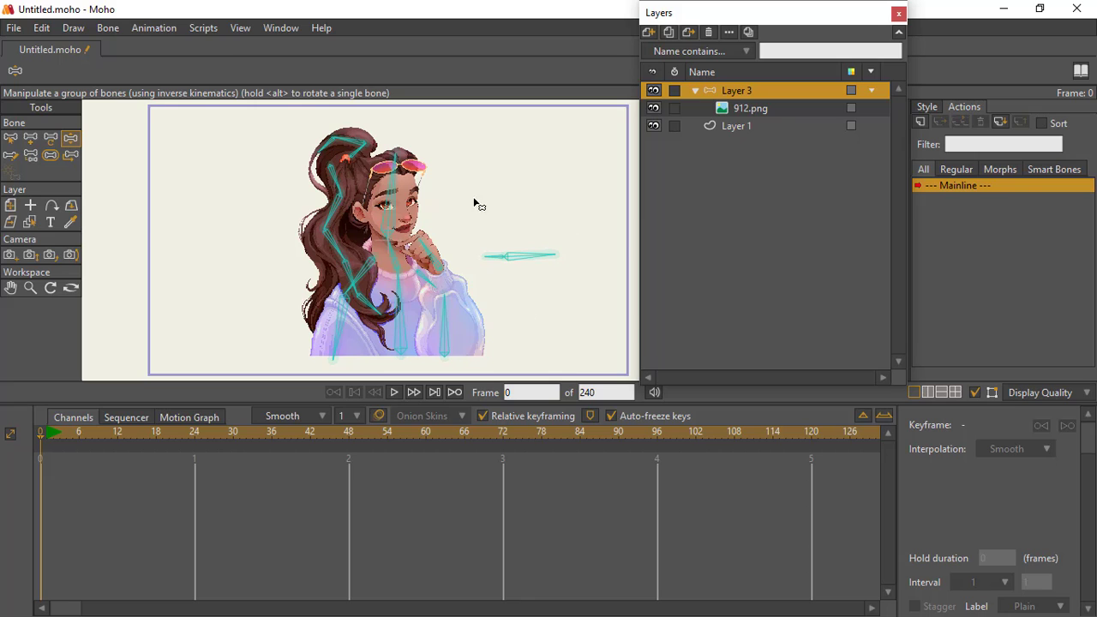
drag(546, 255, 483, 264)
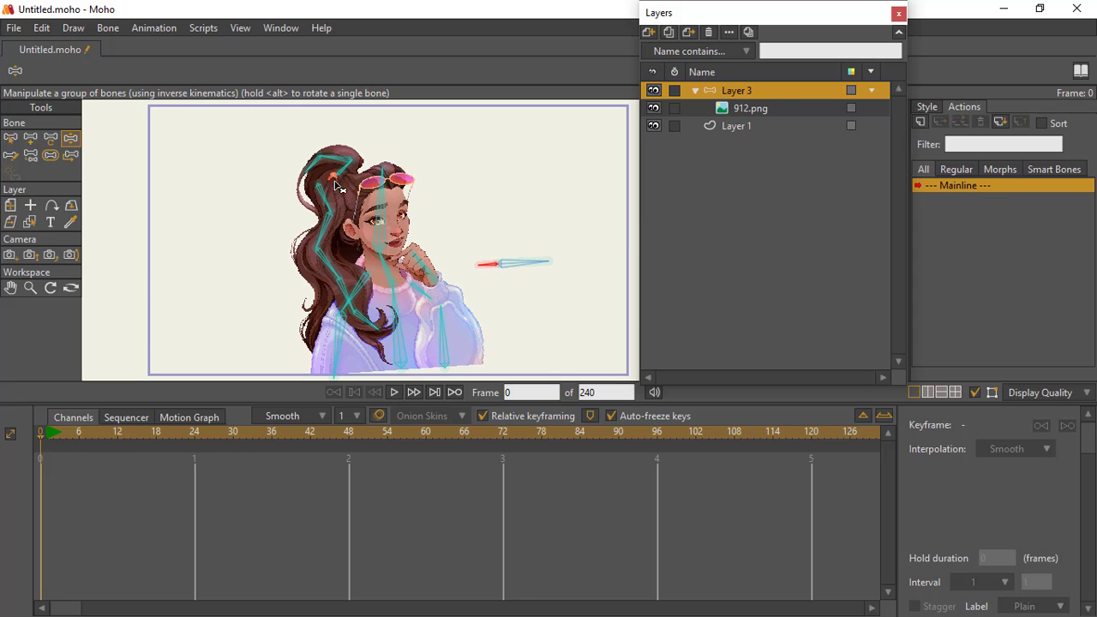
drag(474, 264, 474, 263)
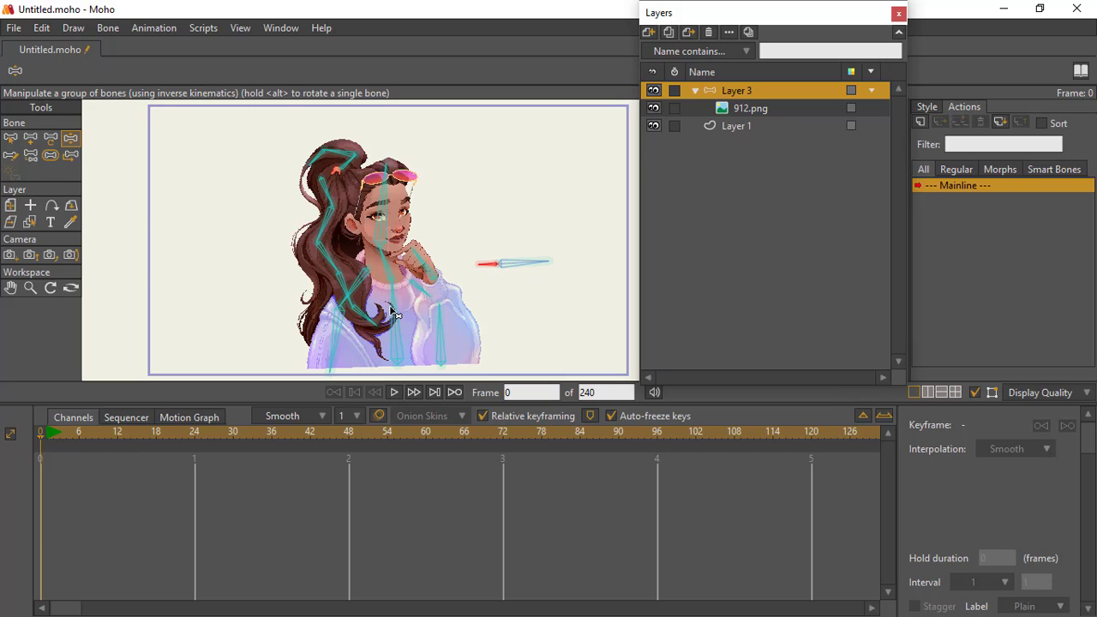
drag(392, 314, 394, 296)
drag(389, 256, 394, 262)
click(395, 185)
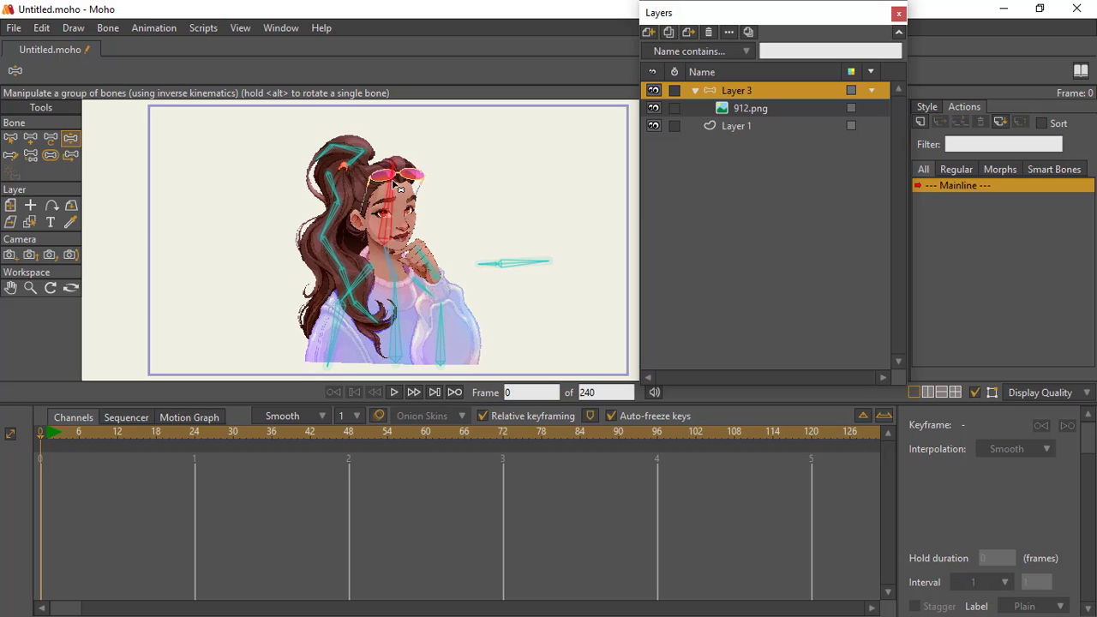
drag(394, 185, 396, 191)
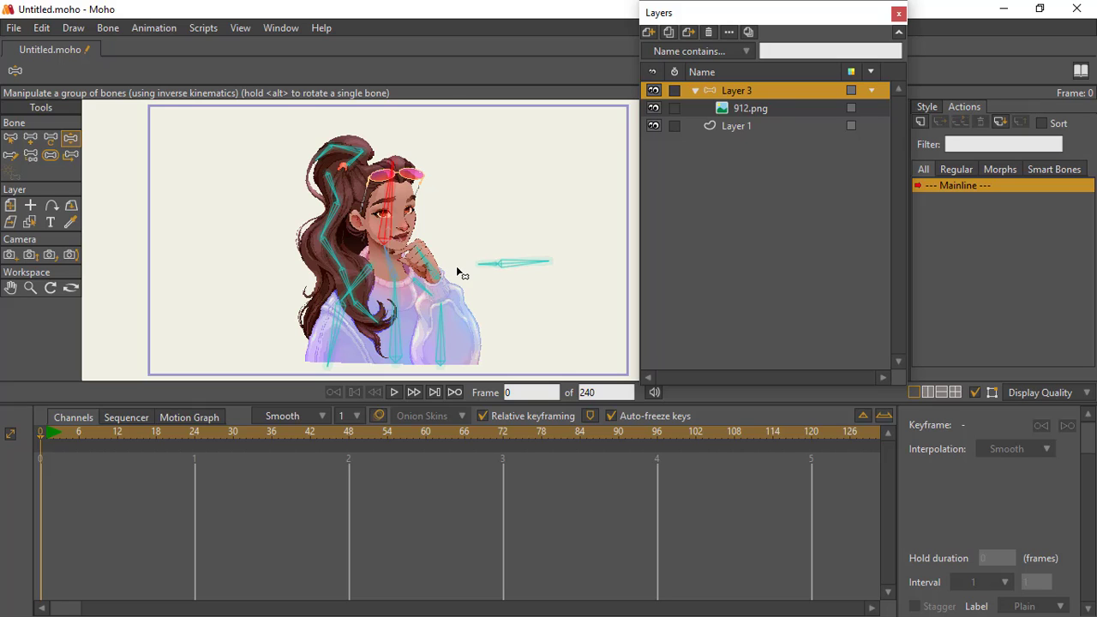
Step: Test the raised arm's sleeve, hand and shoulder bones, plus the bones along the ponytail
click(443, 312)
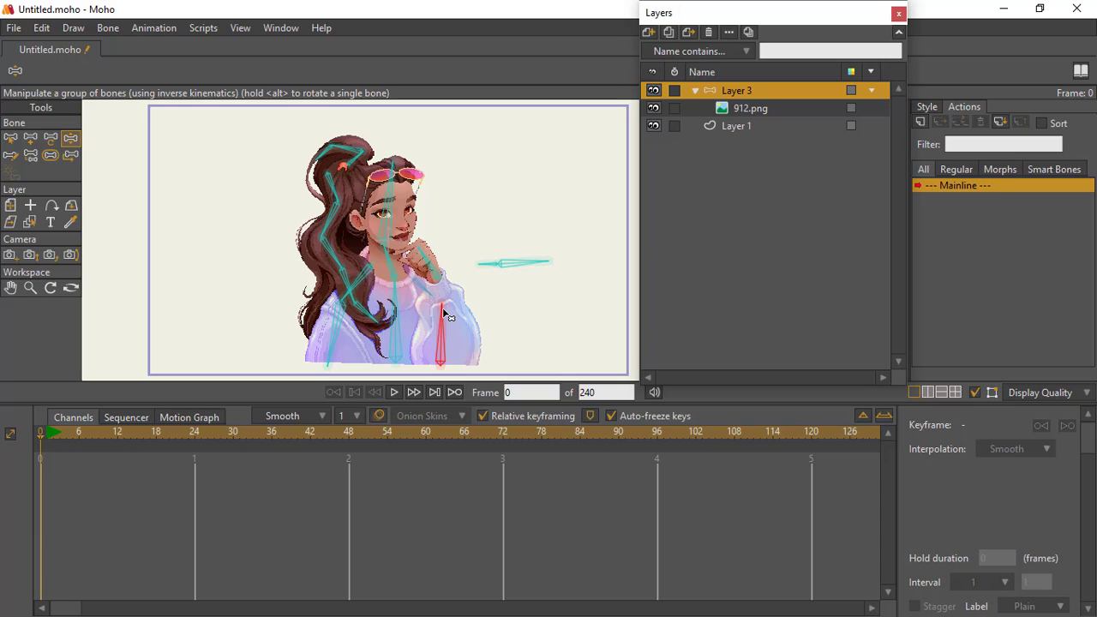
drag(443, 315, 440, 285)
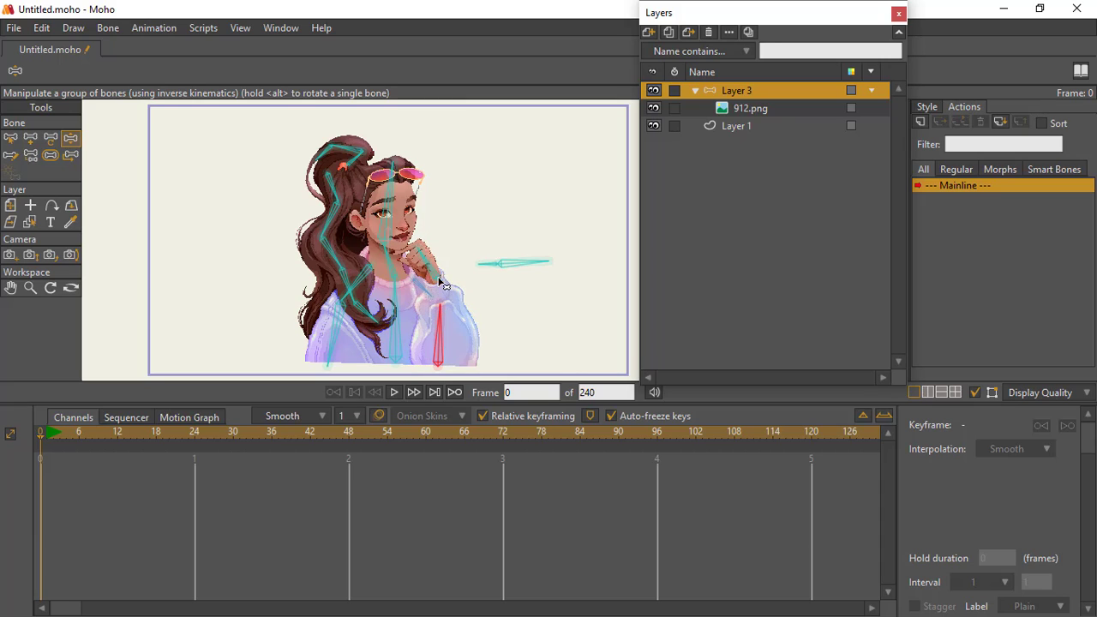
click(427, 261)
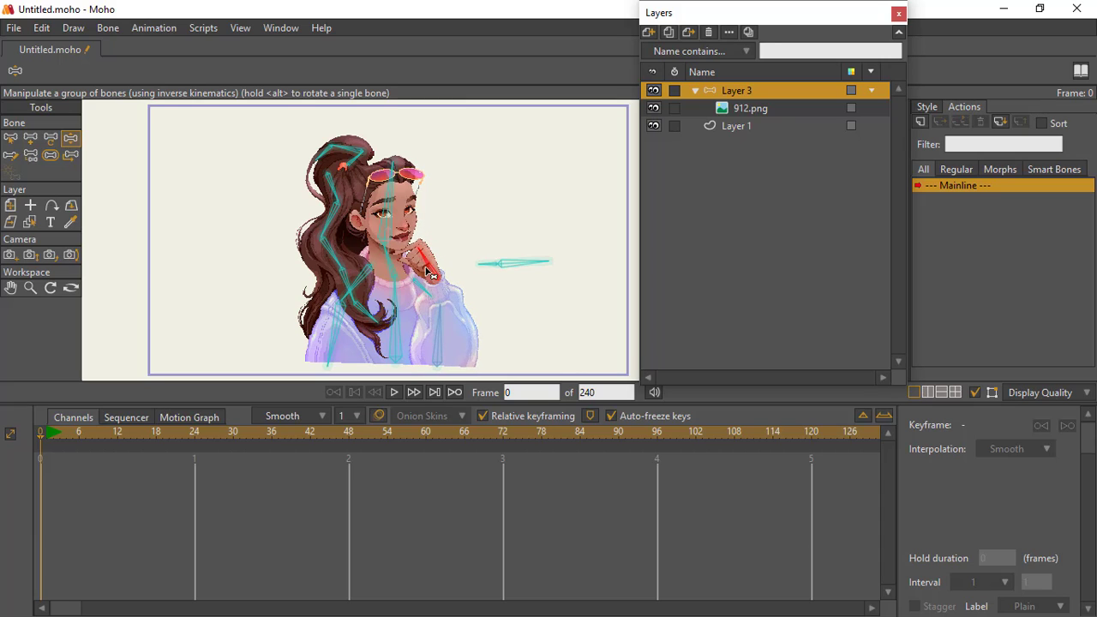
drag(433, 277, 428, 293)
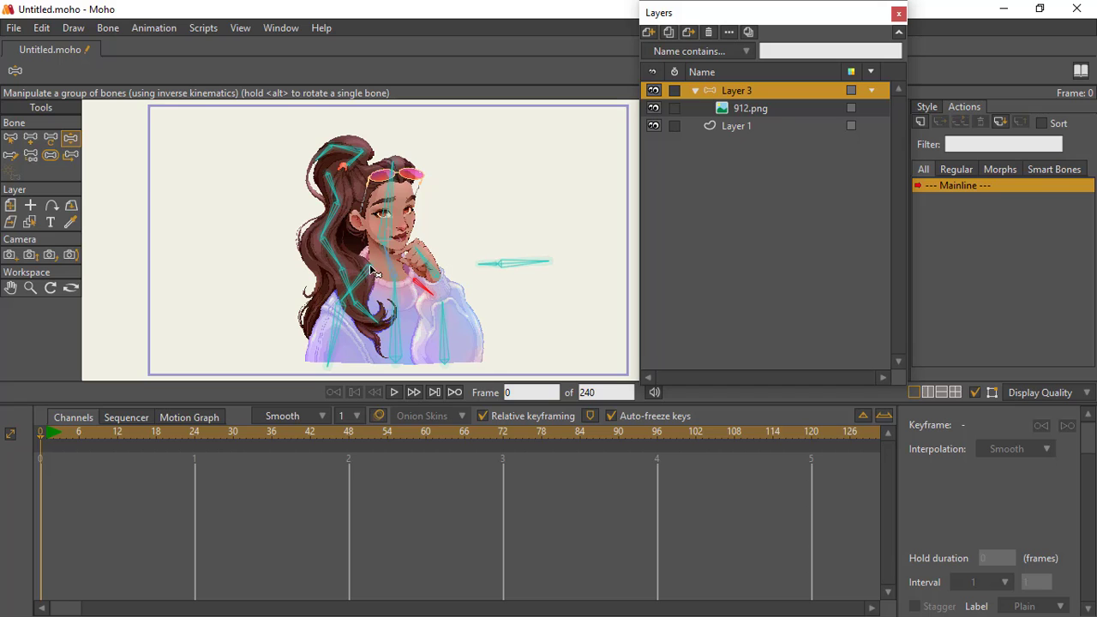
drag(345, 162, 321, 160)
drag(332, 230, 338, 246)
drag(349, 287, 373, 321)
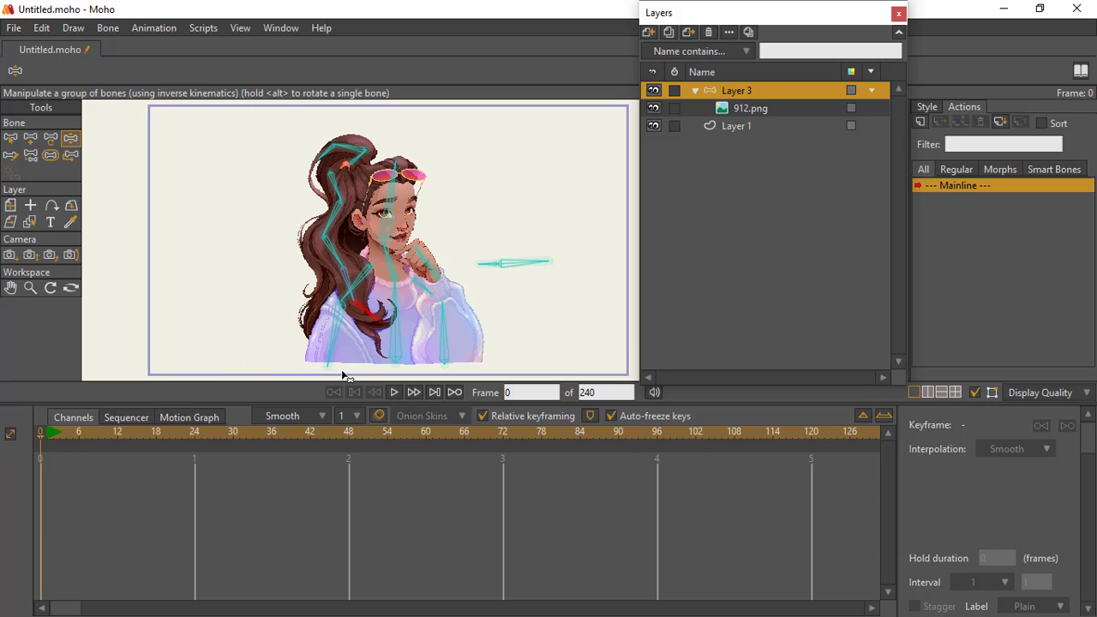
Step: Go to frame 1 and turn off Auto-Freeze Keyframes
click(52, 440)
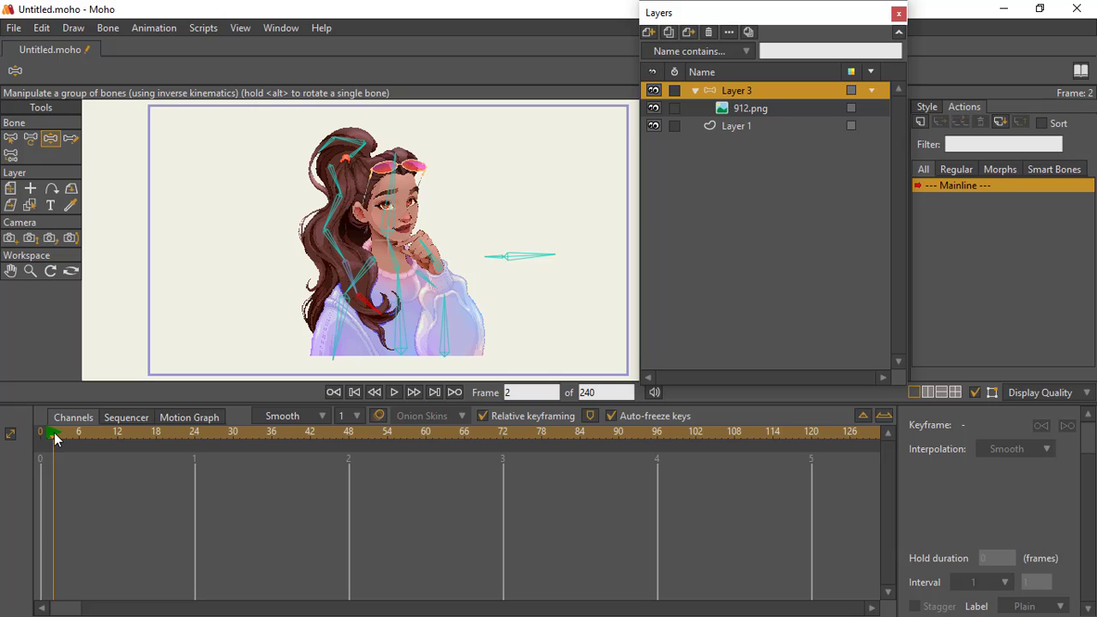
click(47, 436)
click(31, 272)
drag(330, 240, 412, 275)
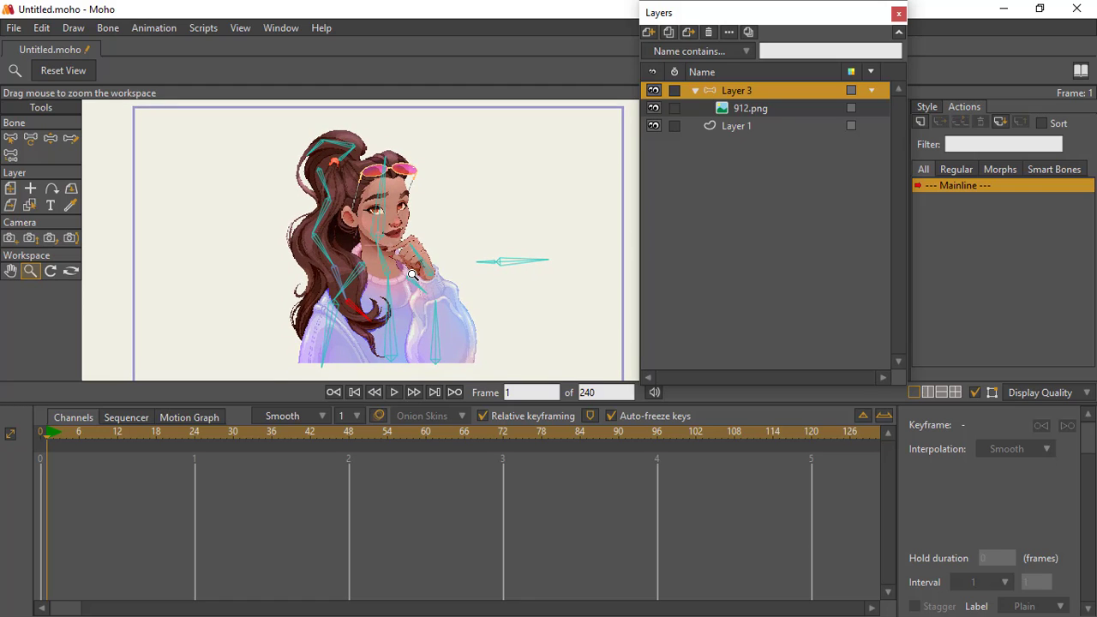
click(51, 138)
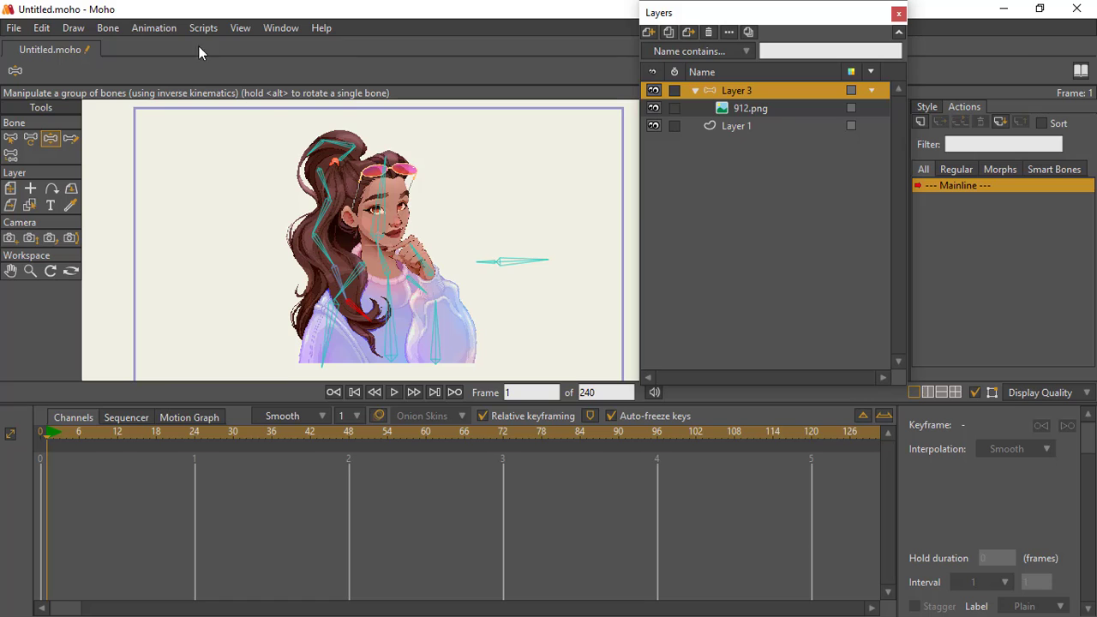
click(159, 29)
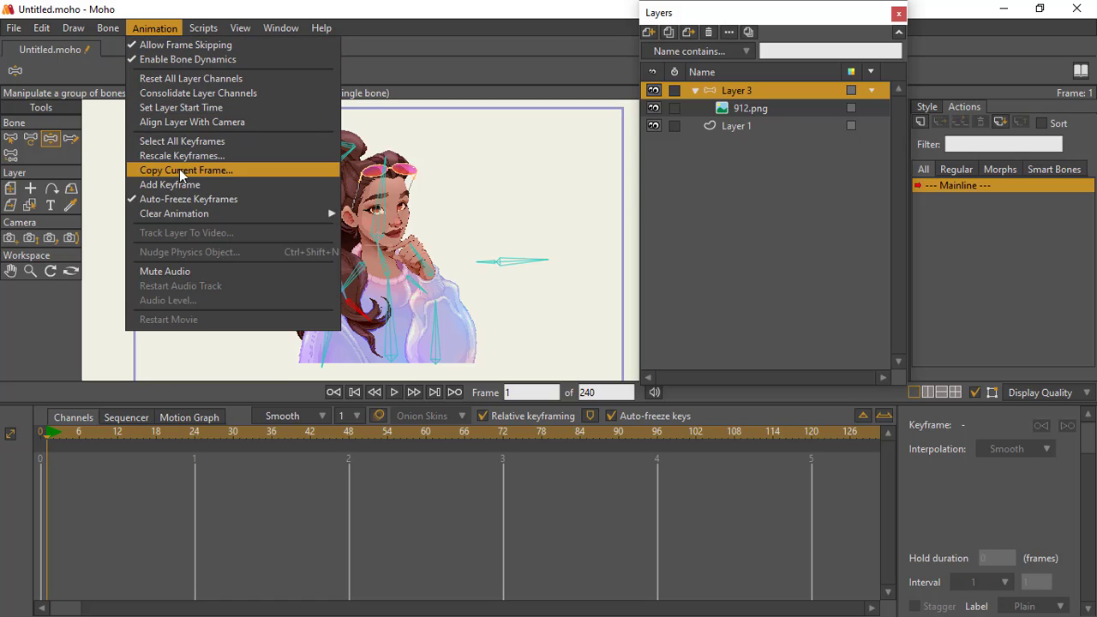
click(207, 198)
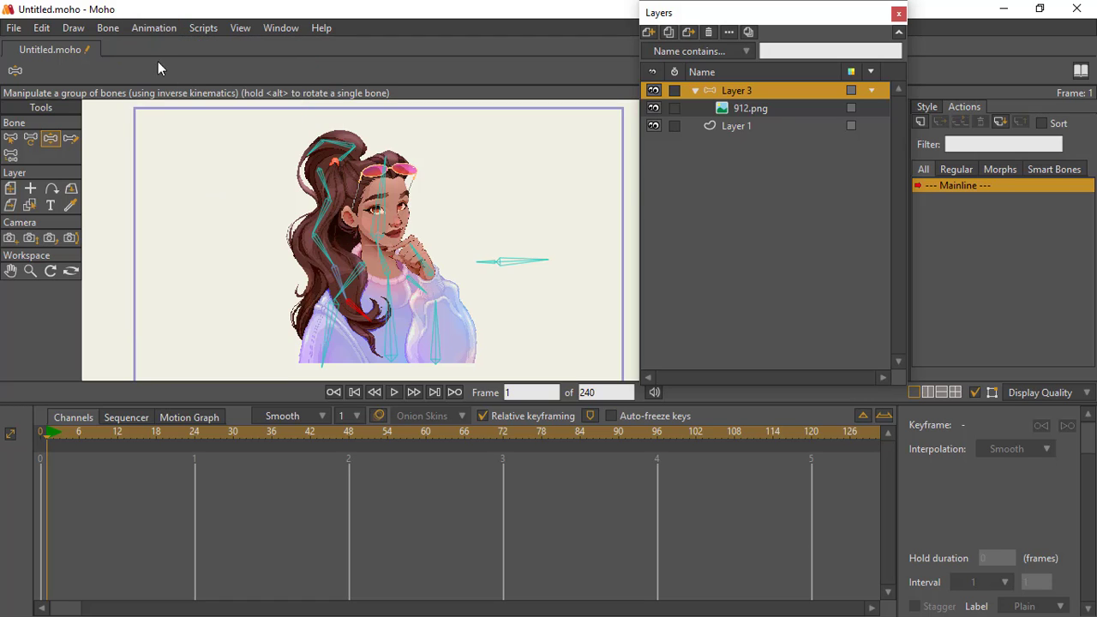
Step: Add a keyframe at frame 1 to the bone layer and its sub-layers
click(154, 28)
click(206, 188)
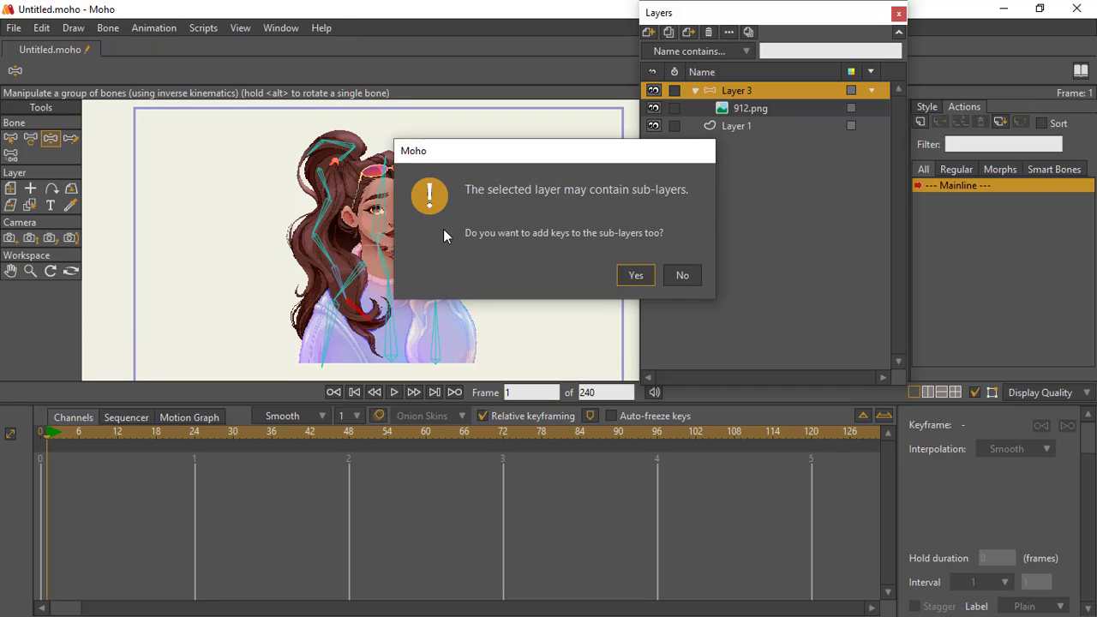
click(632, 275)
click(71, 138)
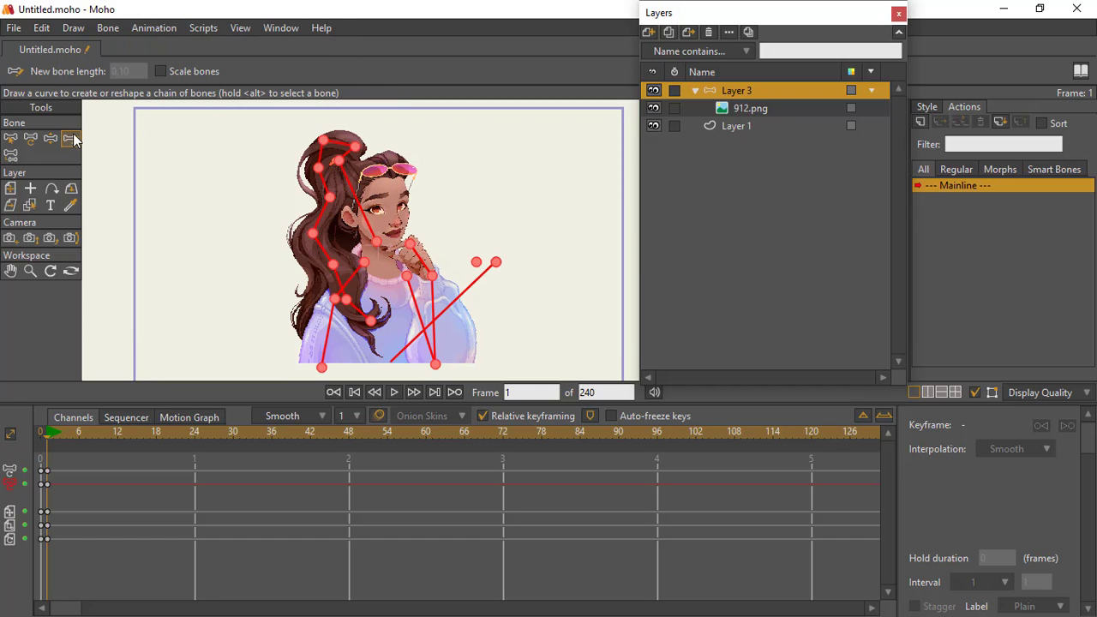
key(z)
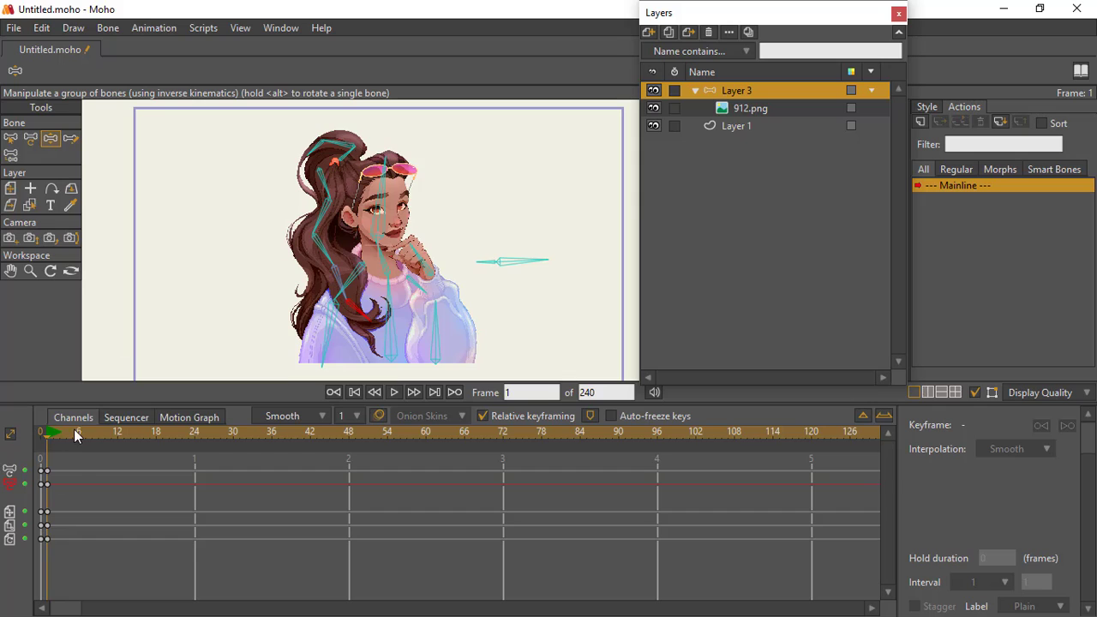
Step: At frame 12, slightly repose the head, ponytail and the arm beneath the hair, and scrub through the motion
drag(74, 432, 119, 441)
drag(392, 168, 391, 167)
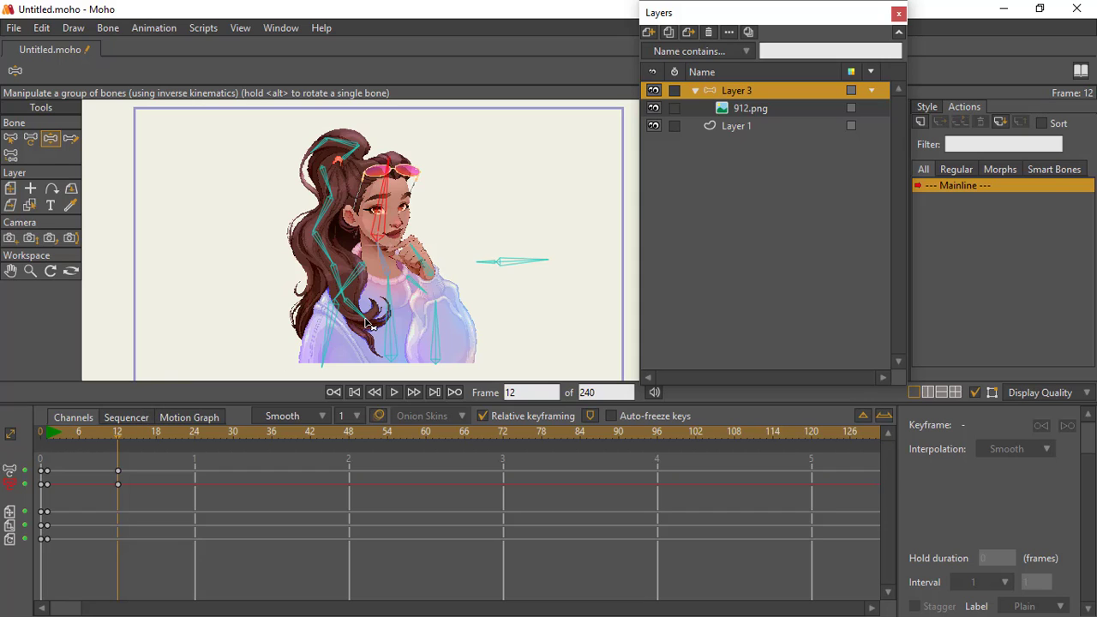
drag(368, 324, 326, 355)
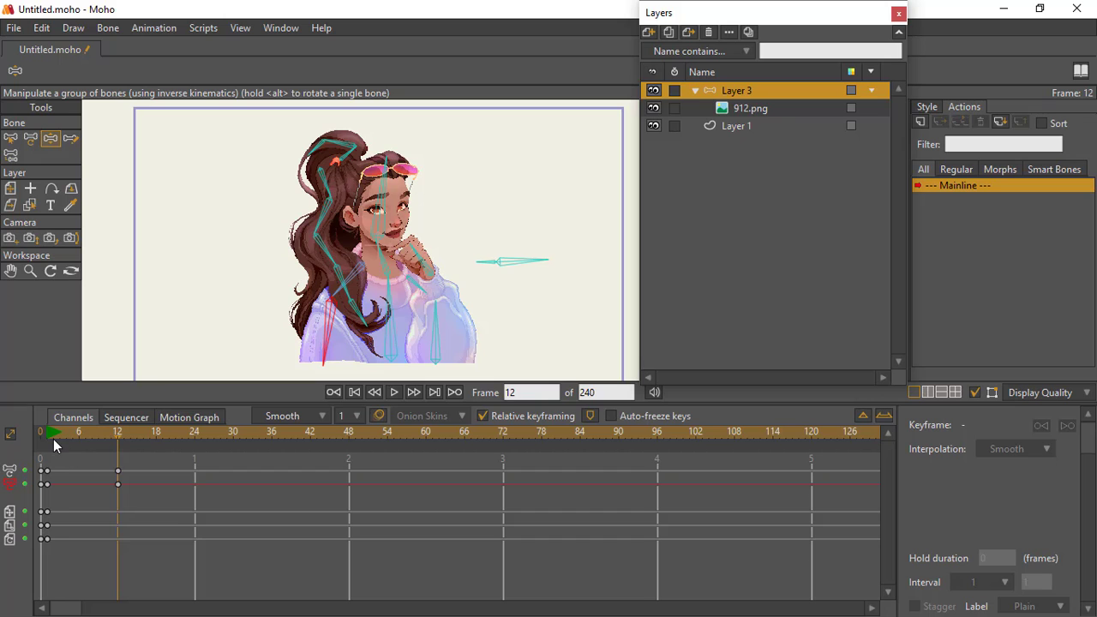
drag(53, 439, 120, 450)
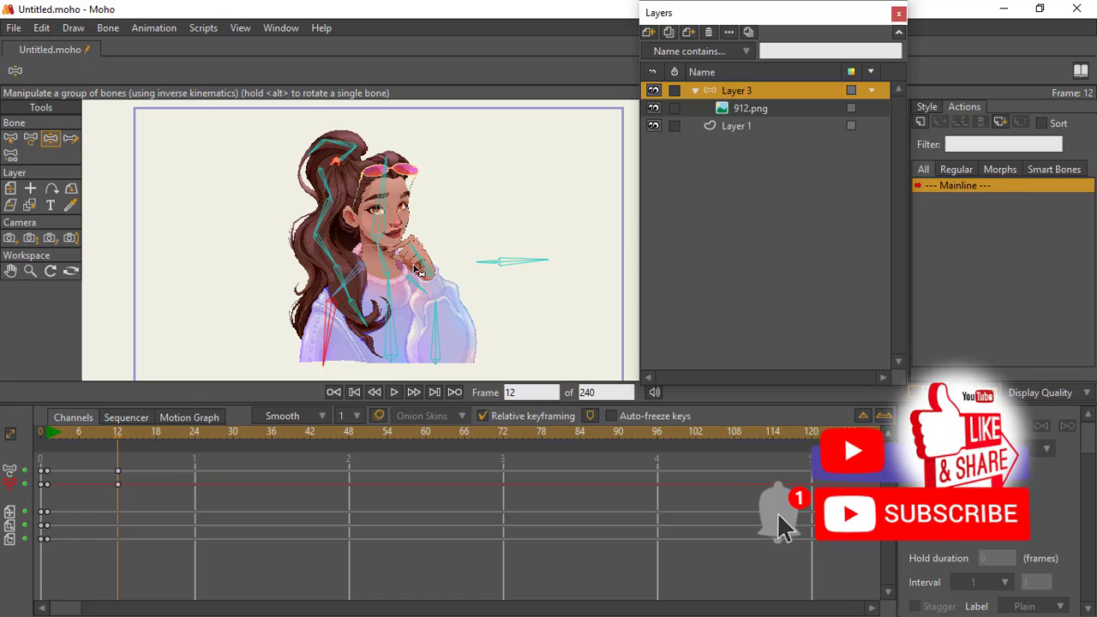
mouse_move(118, 437)
mouse_down()
mouse_move(54, 437)
mouse_move(124, 438)
mouse_move(61, 444)
mouse_move(123, 445)
mouse_move(118, 452)
mouse_up()
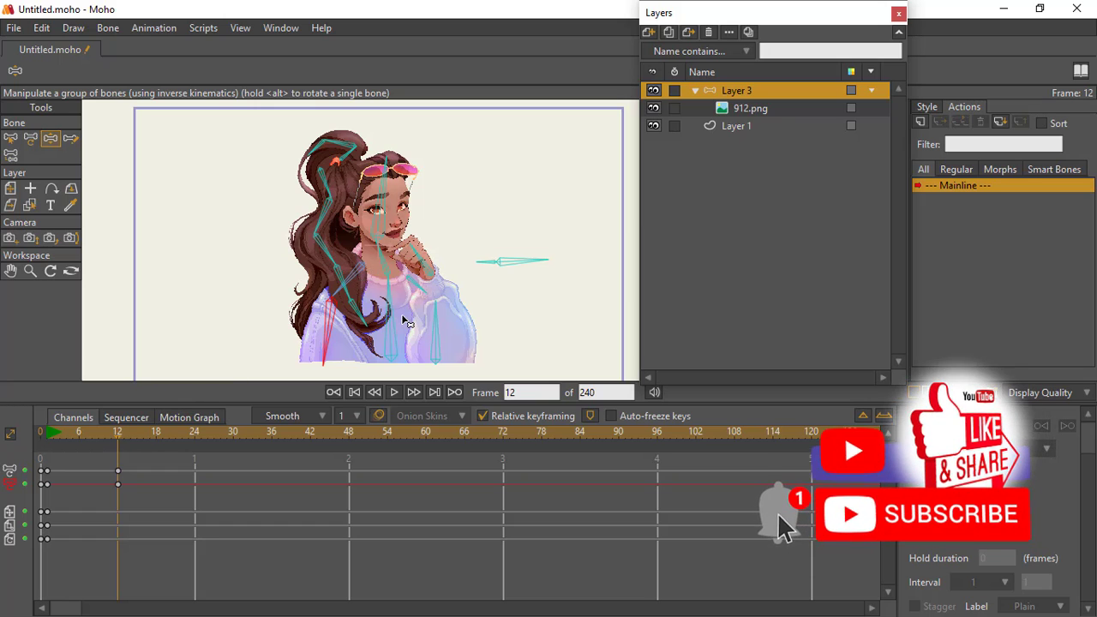
click(418, 253)
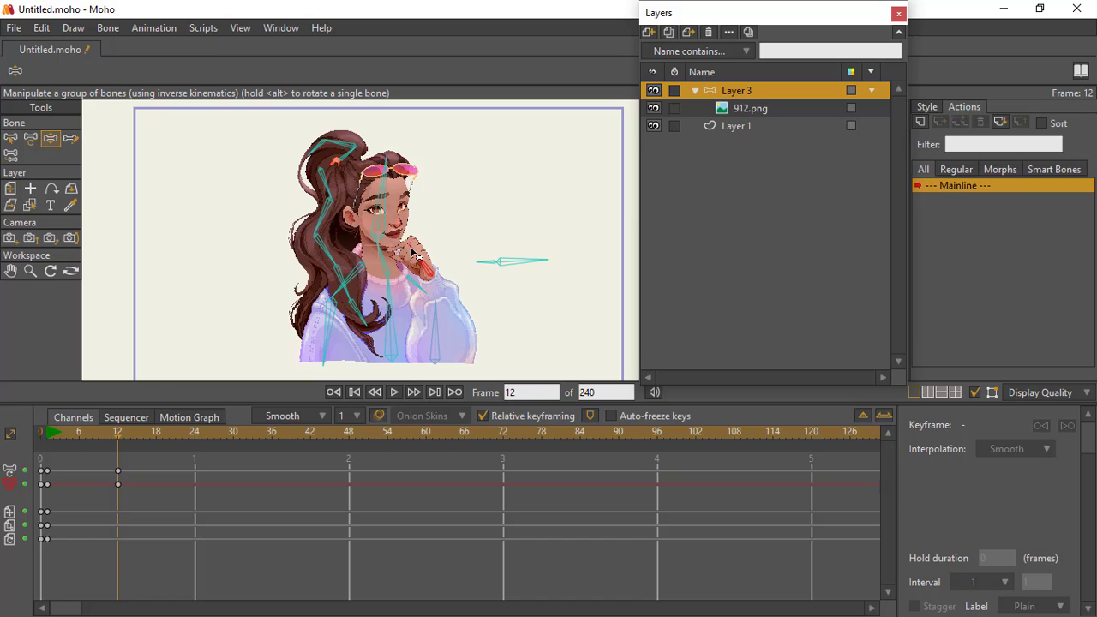
drag(418, 253, 436, 266)
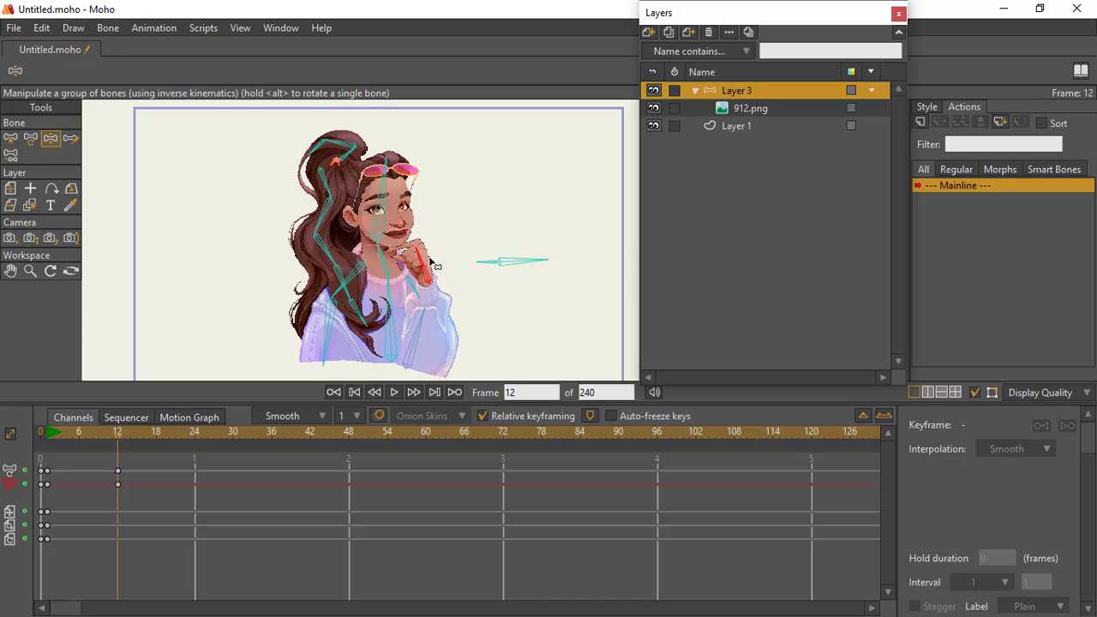
key(ctrl+z)
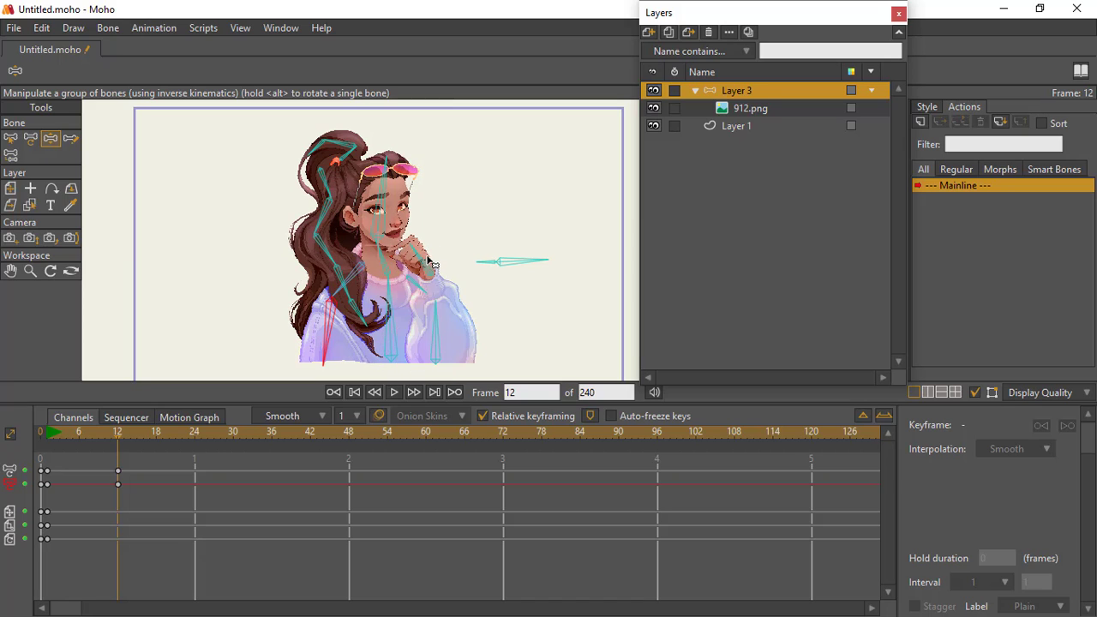
Step: Rotate the raised hand's bone very slightly at frame 12, keeping the fingers near the chin
click(31, 270)
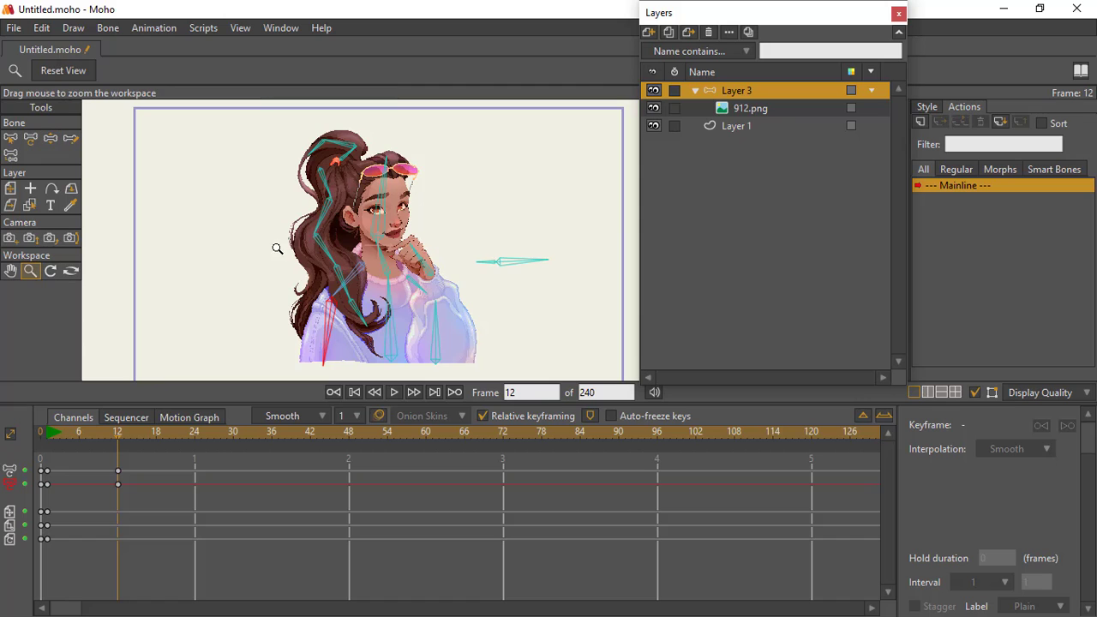
drag(276, 245, 367, 280)
drag(301, 295, 341, 189)
click(50, 138)
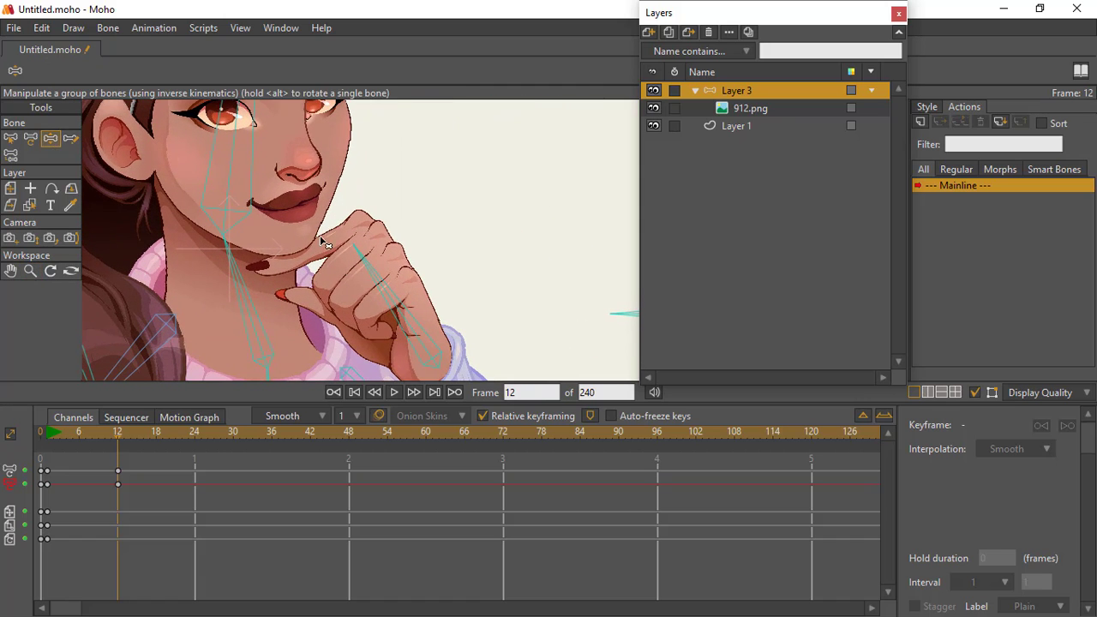
click(359, 253)
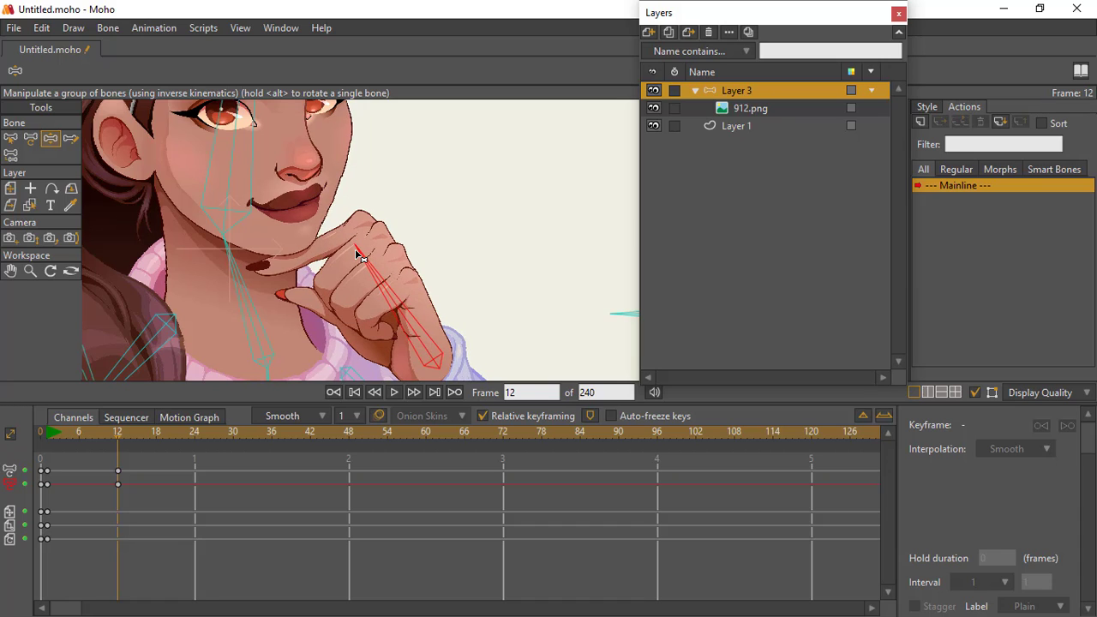
drag(356, 251, 354, 253)
Step: Copy the bone keyframes at frames 1 and 12 and paste them starting at frame 24
drag(53, 433, 48, 459)
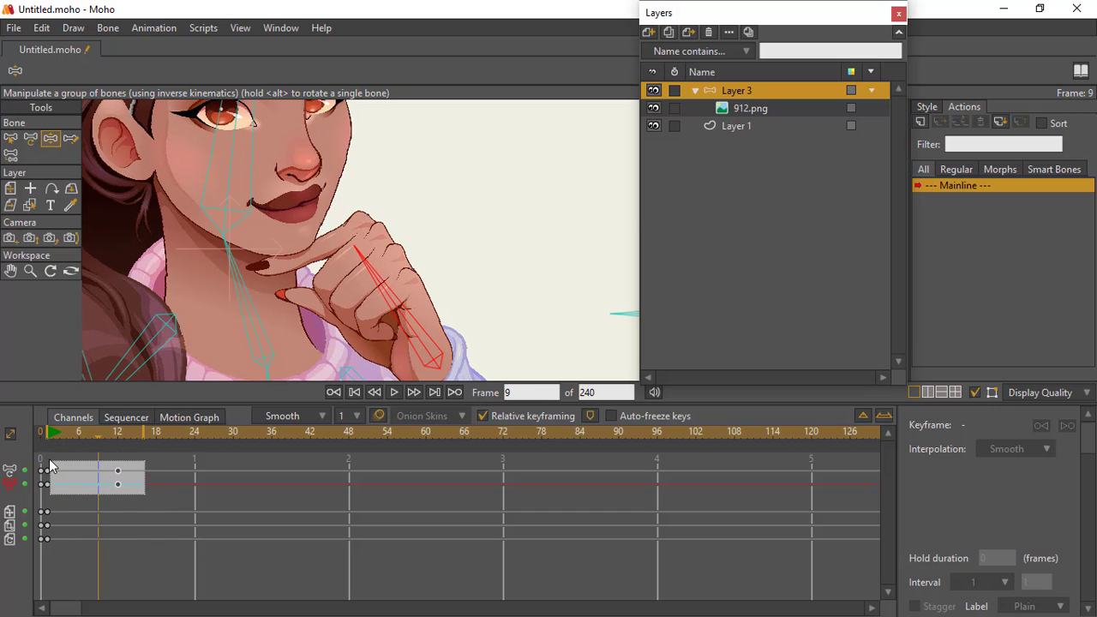
click(197, 434)
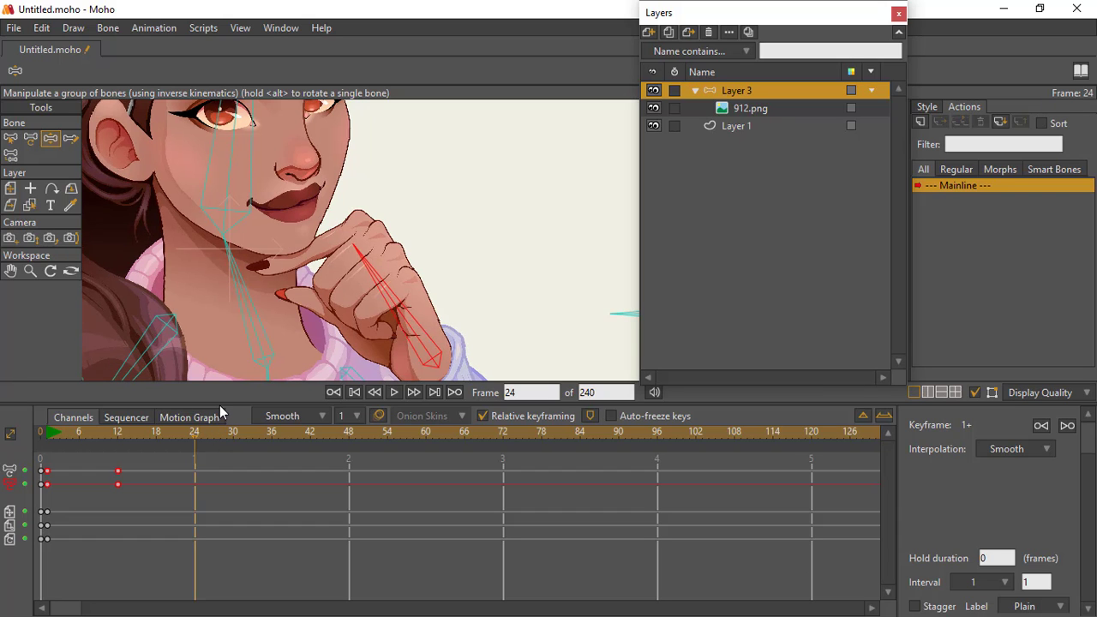
Step: Play the animation from frame 1, scrub back through it and examine the movement of the face, hand and hair
click(47, 435)
click(30, 271)
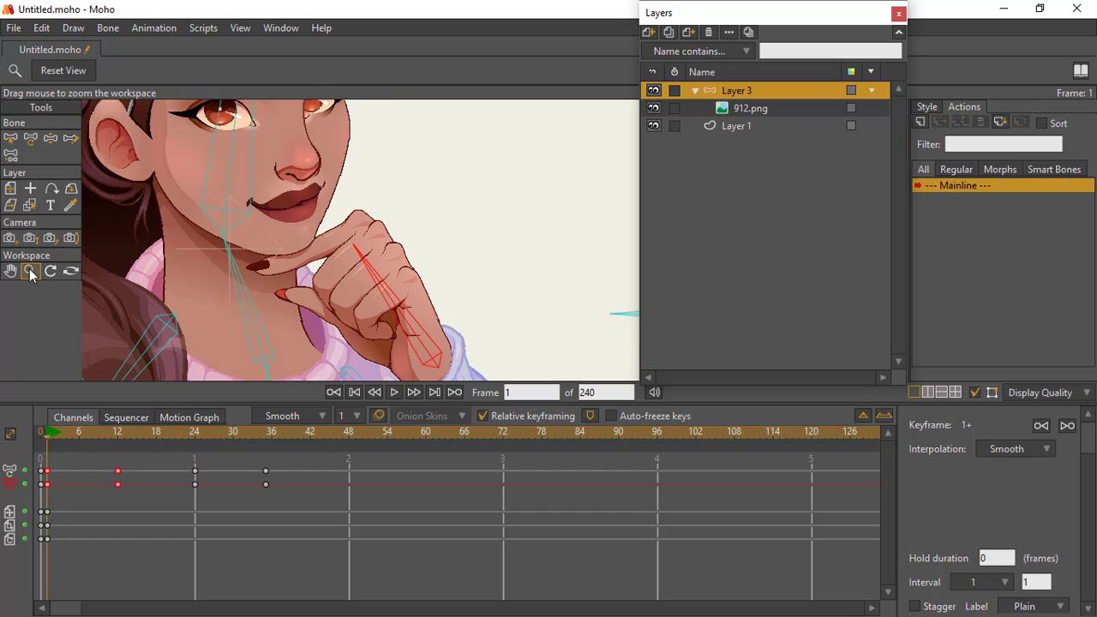
drag(373, 240, 259, 262)
drag(353, 243, 377, 256)
key(space)
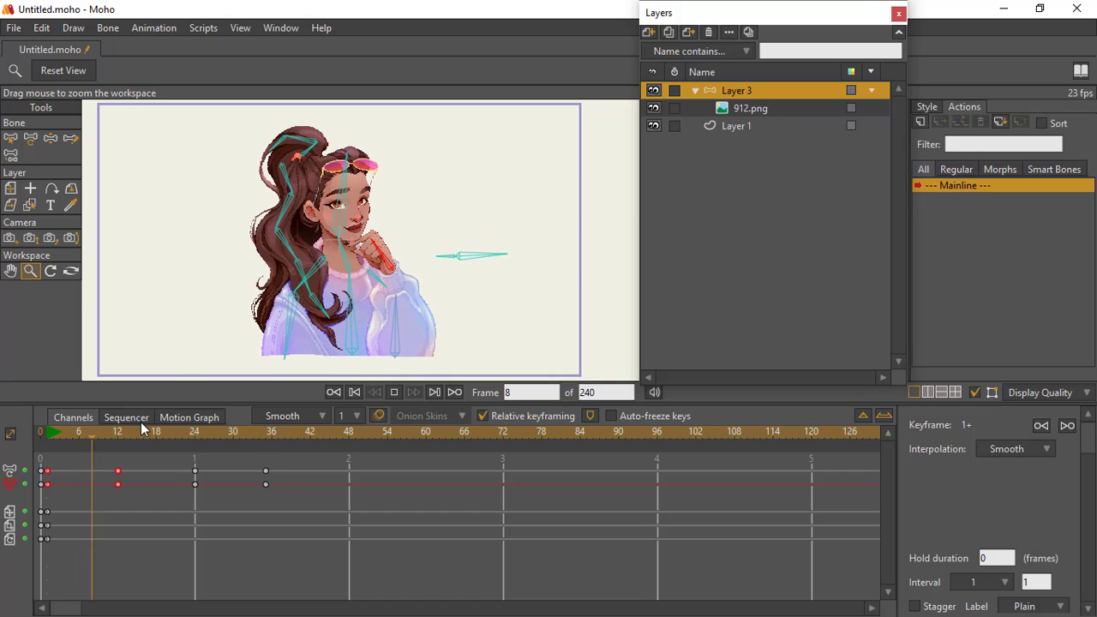
key(space)
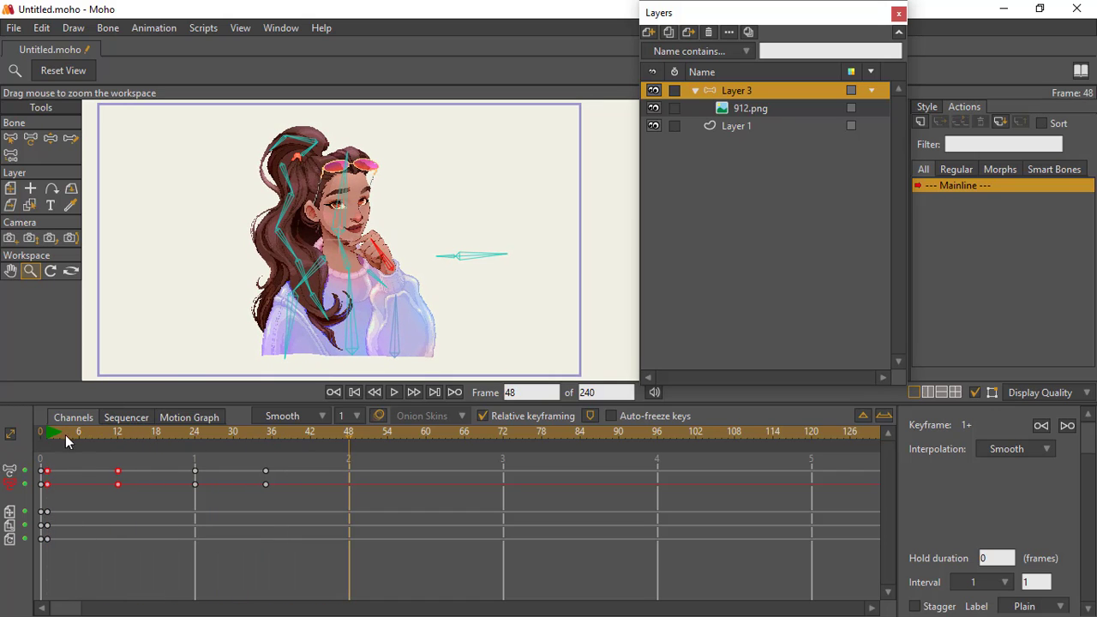
drag(65, 434, 176, 440)
drag(356, 212, 356, 257)
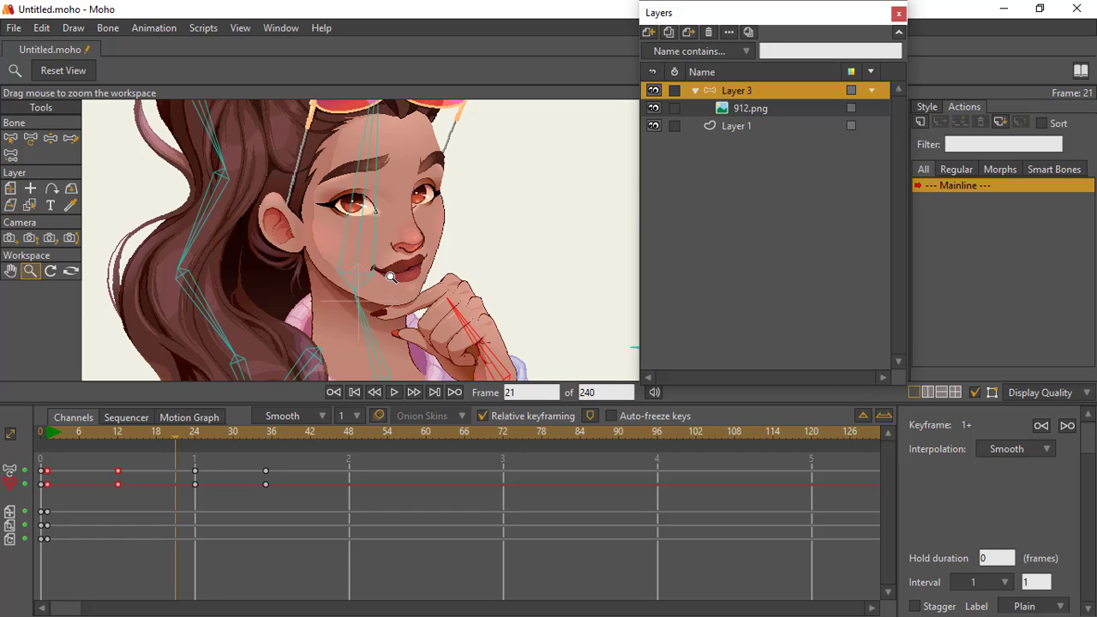
drag(434, 262, 408, 216)
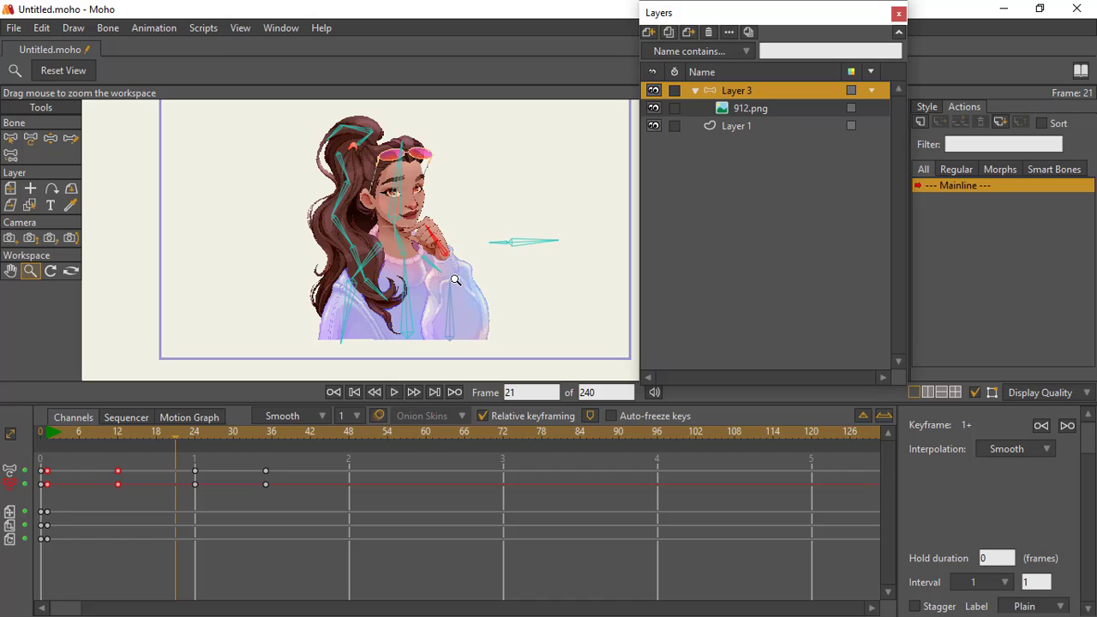
scroll(420, 262, down, 1)
scroll(423, 263, up, 3)
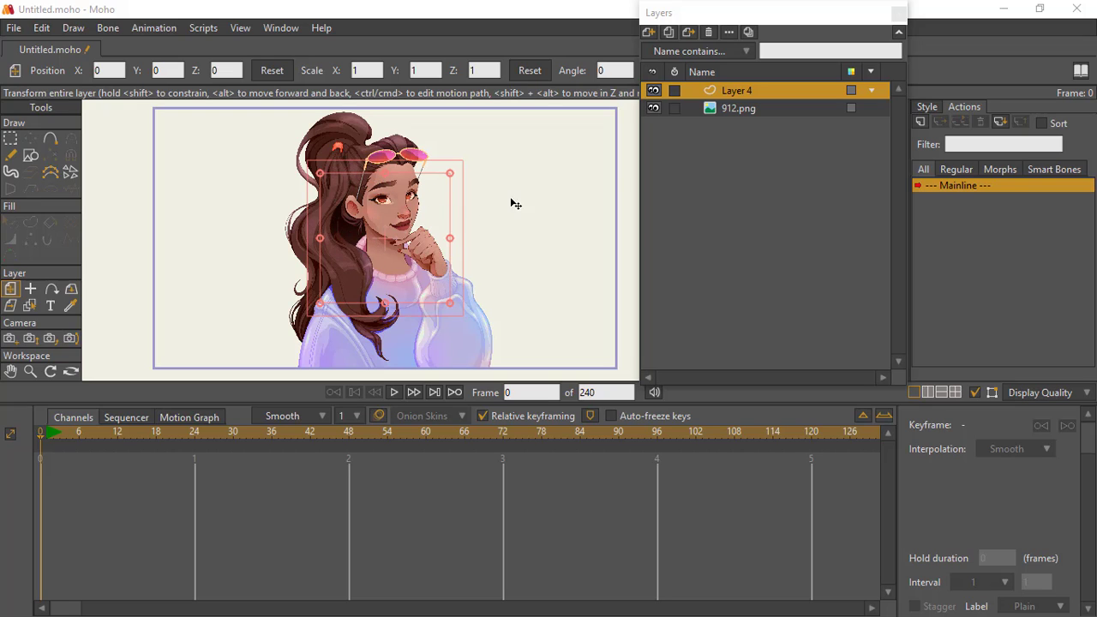
Step: Rename the vector layer above the 912.png image layer to mesh
click(715, 92)
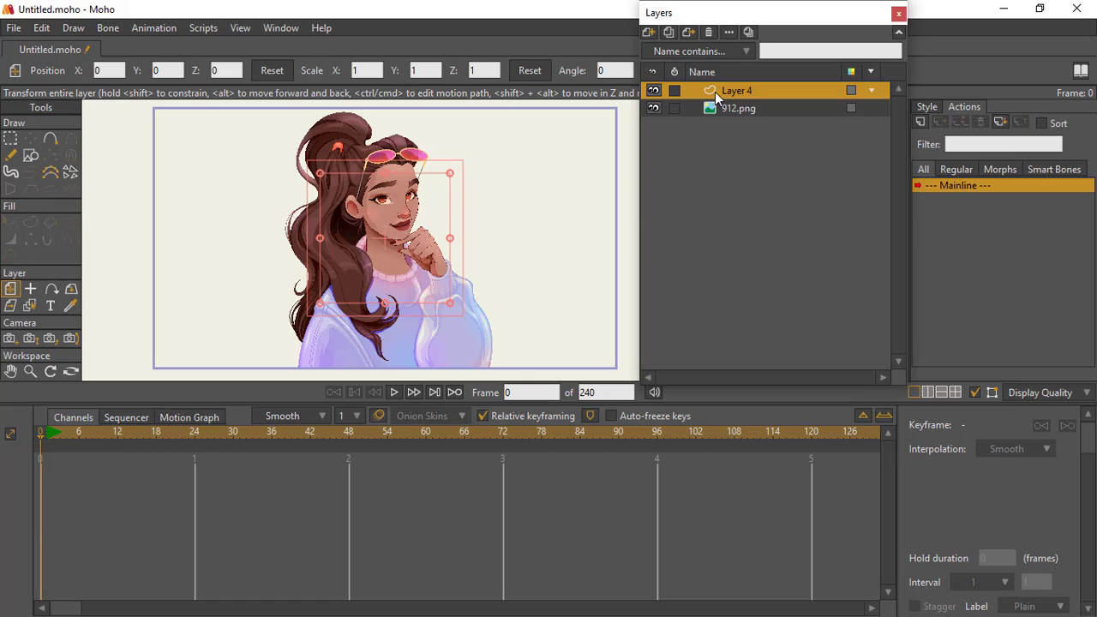
double_click(750, 90)
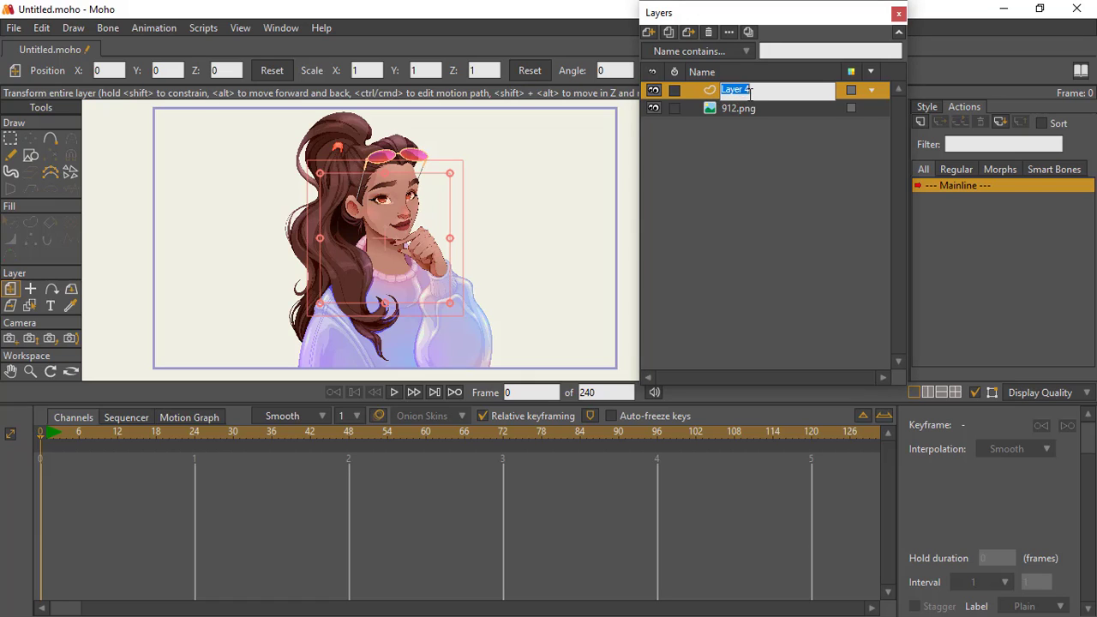
text(mesh)
key(Return)
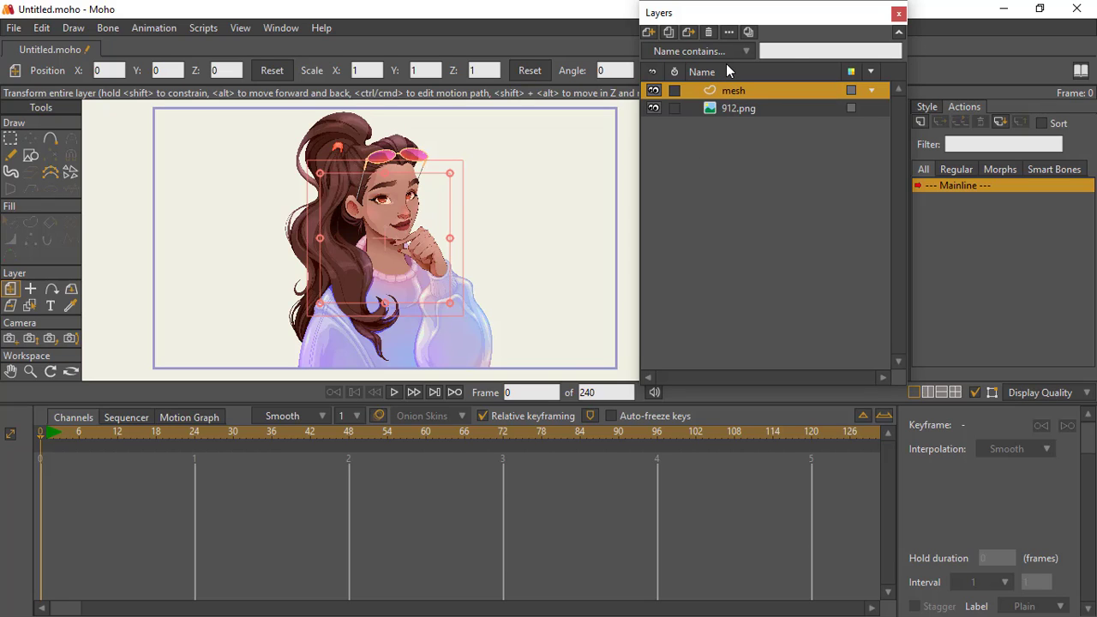
Step: Group the mesh and 912.png layers together
click(750, 107)
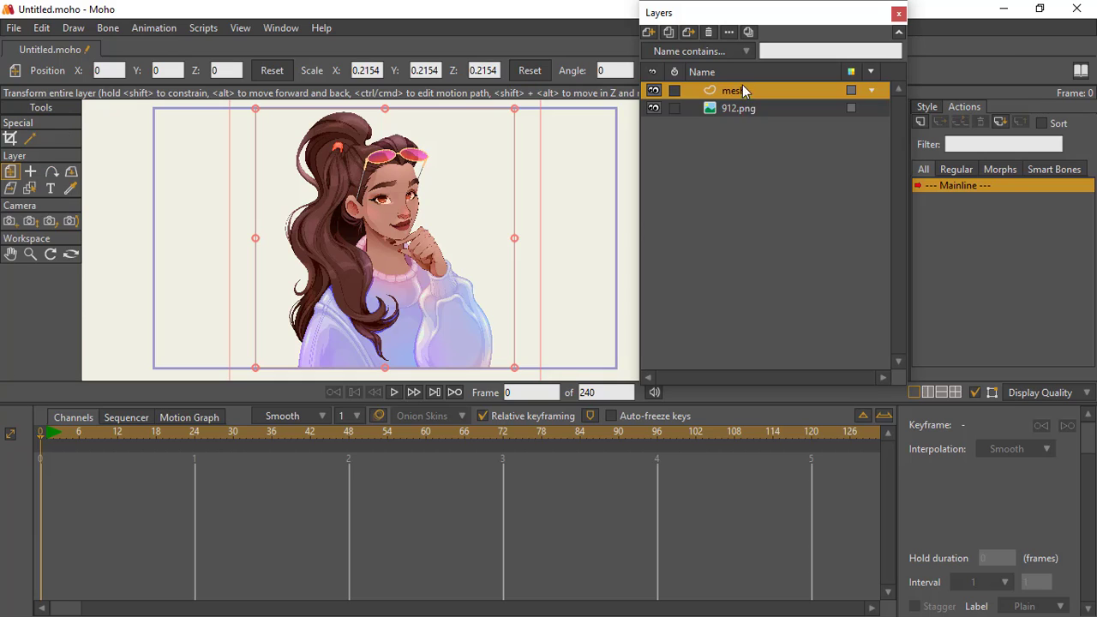
ctrl+click(739, 90)
click(650, 32)
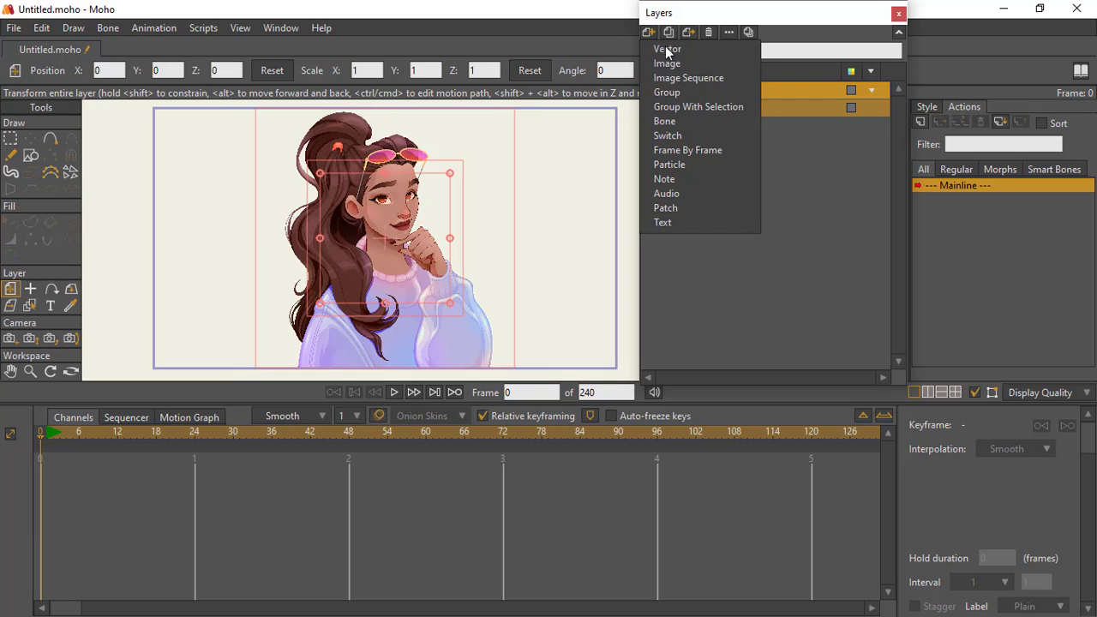
click(704, 118)
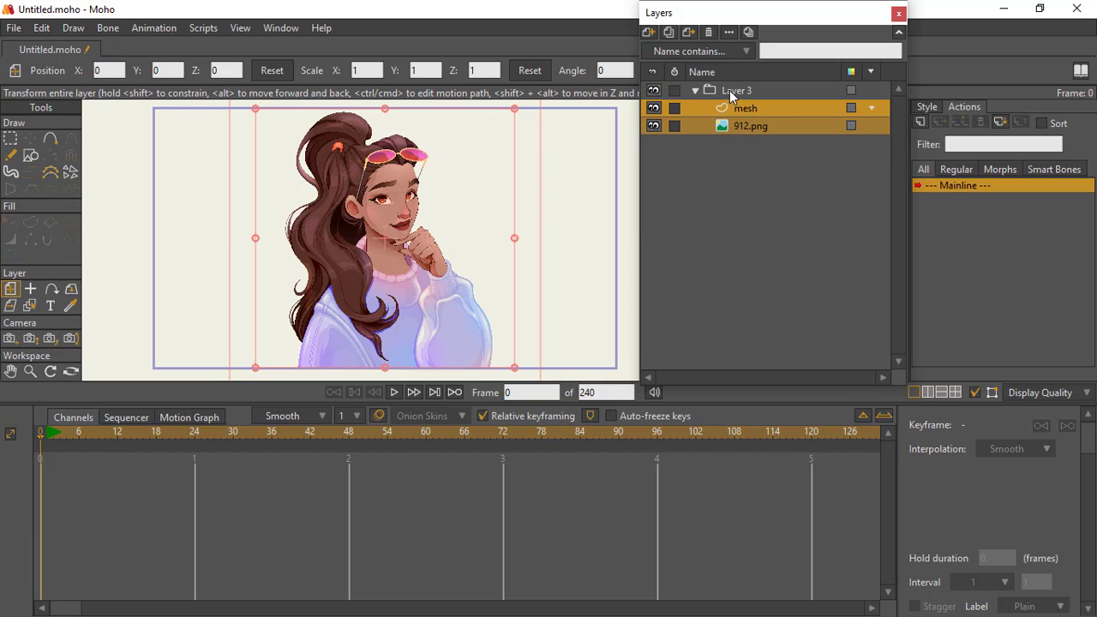
Step: Rename the new layer group to girl mesh
double_click(730, 90)
key(Return)
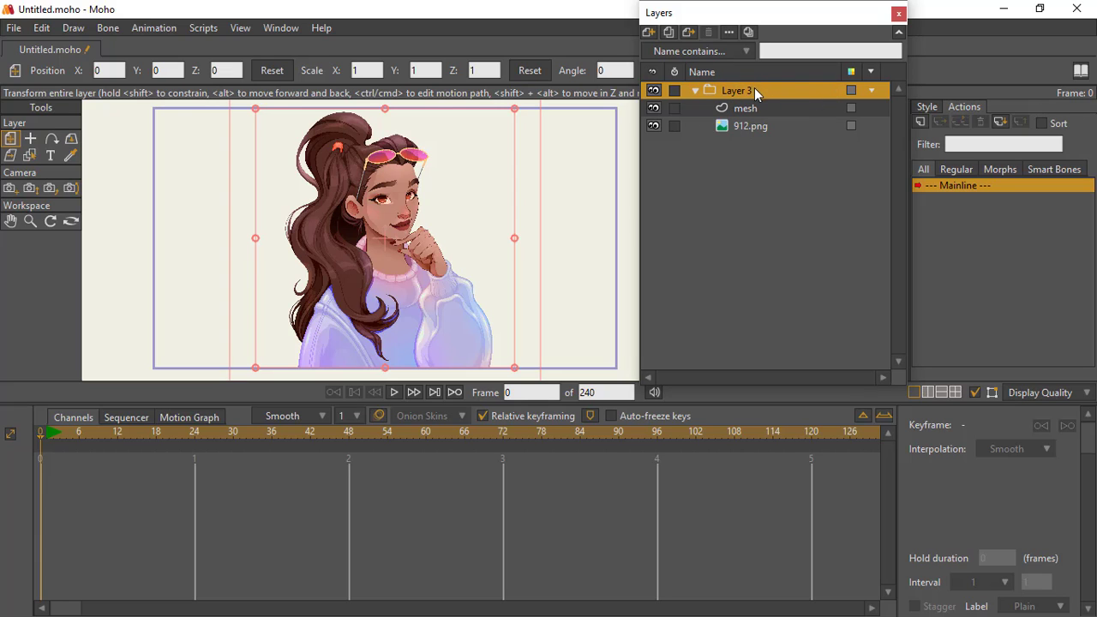
double_click(755, 88)
text(g)
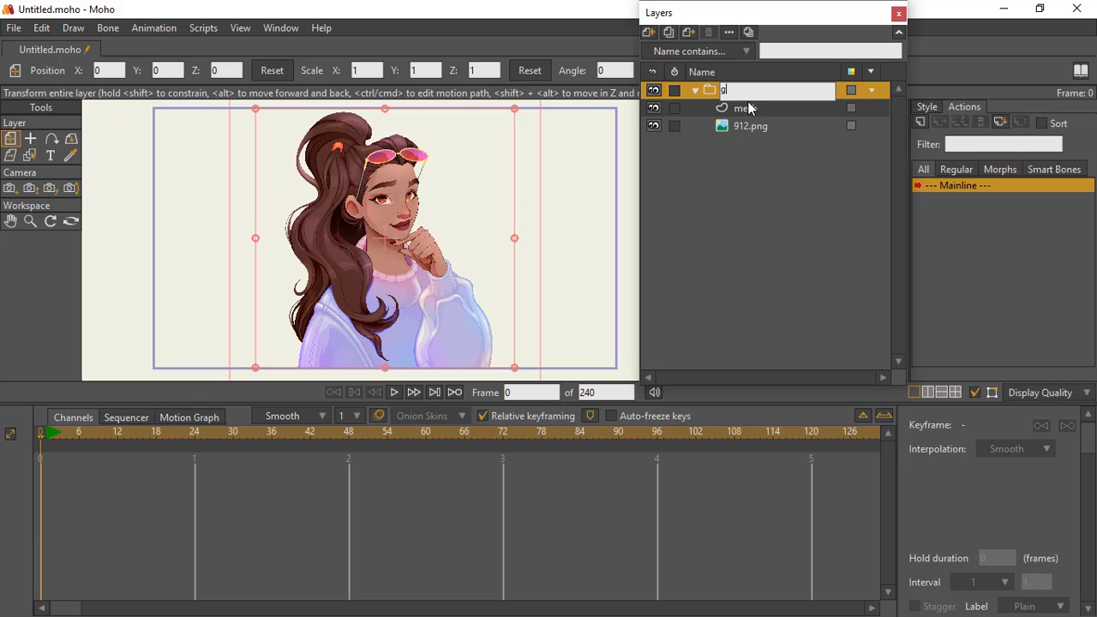
text(irl mesh)
key(Return)
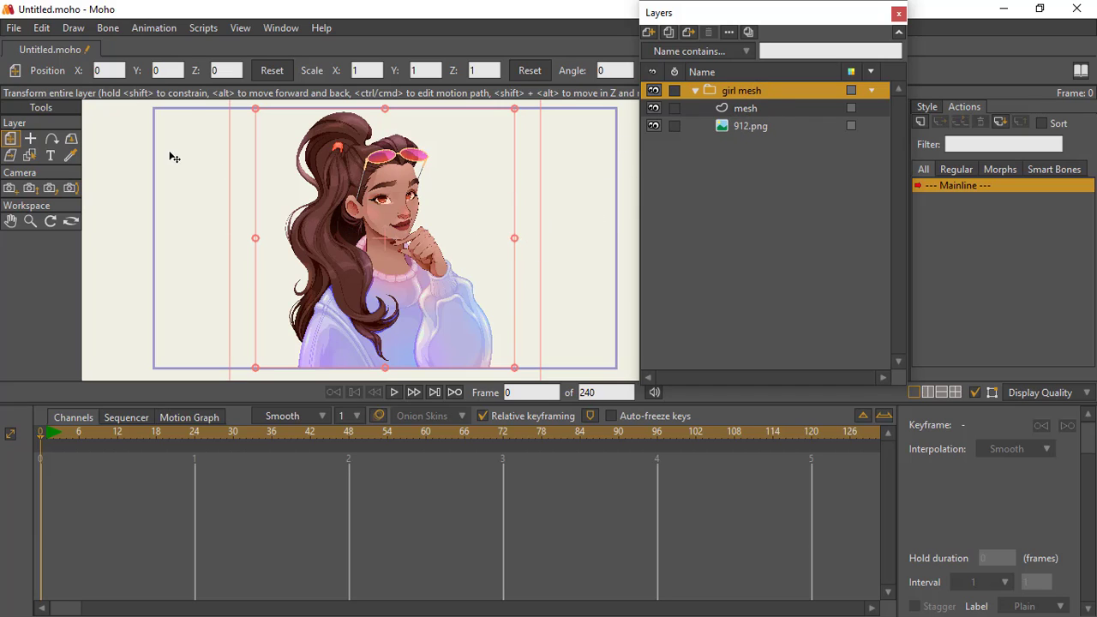
Step: On the mesh layer, start tracing the character's outline with Add Point from the sweater's lower back corner up past the hair tips
click(712, 111)
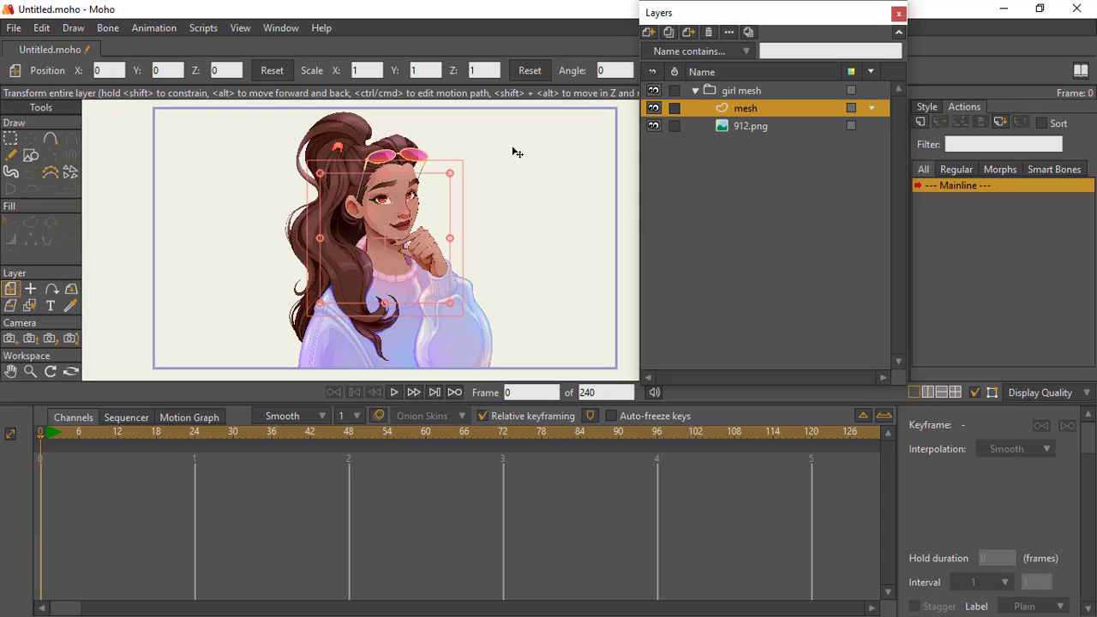
key(a)
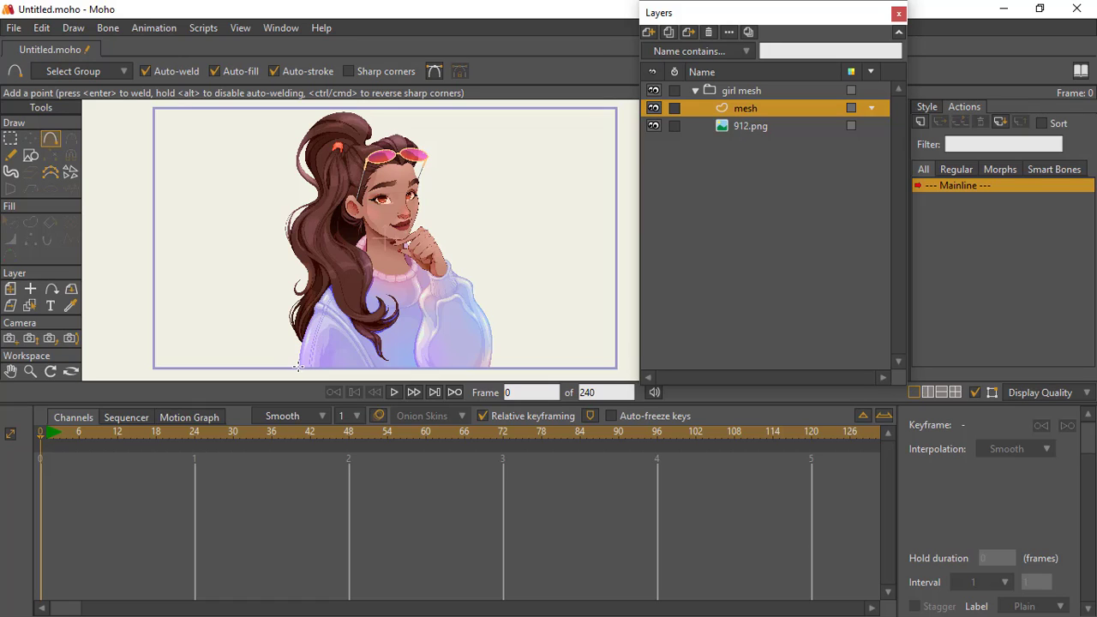
drag(297, 366, 300, 337)
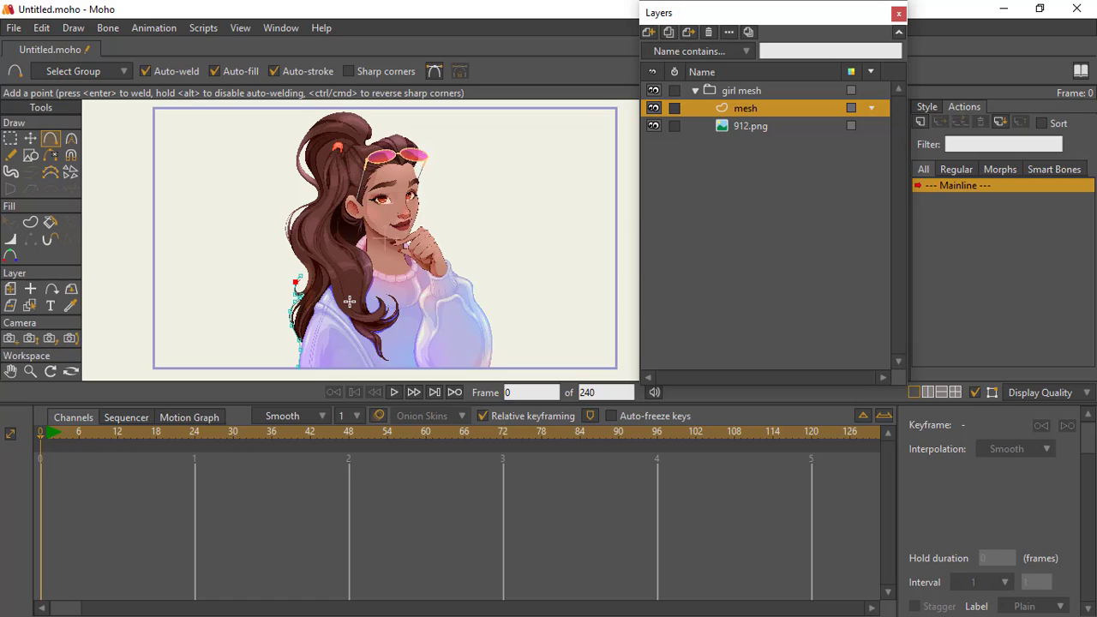
Step: Undo the last outline points and retrace closely around the small outward hair curl and up the hair edge
click(30, 372)
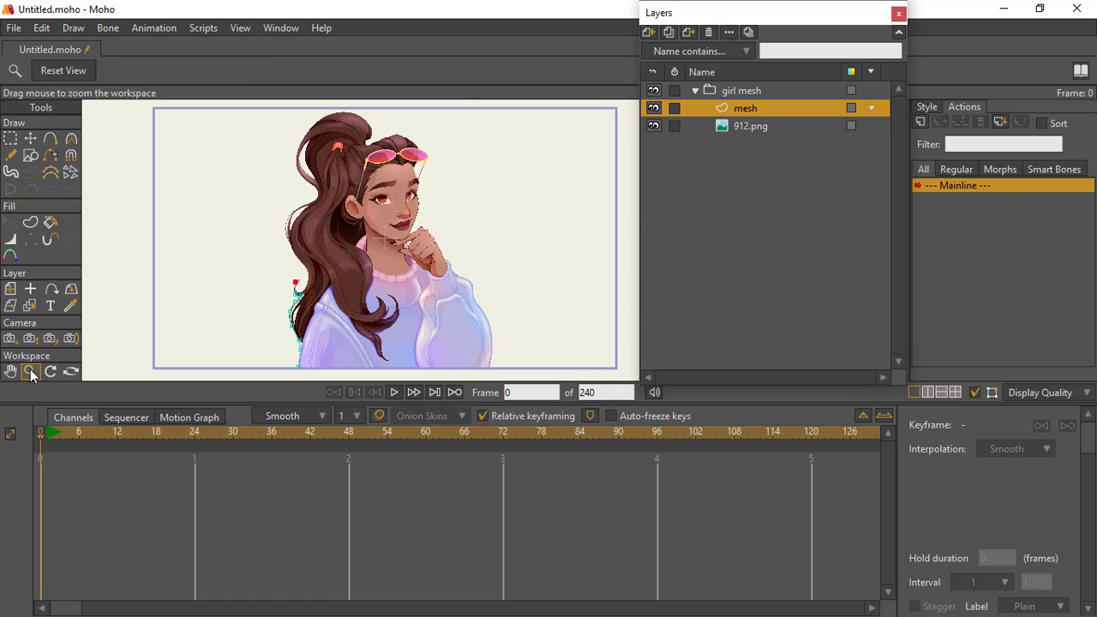
drag(257, 240, 409, 242)
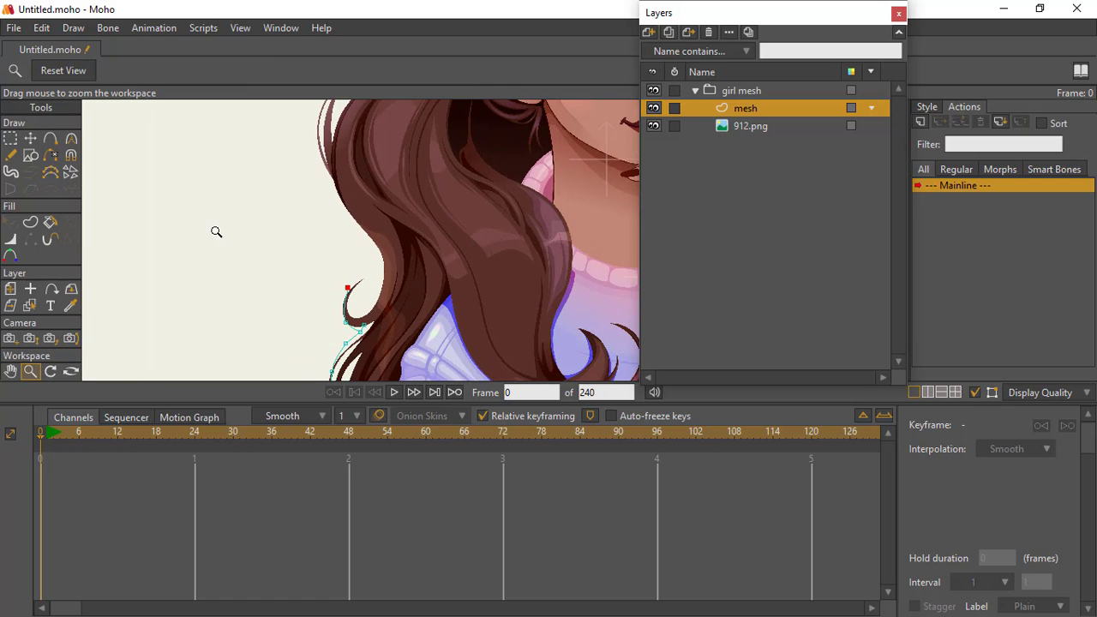
click(51, 138)
key(ctrl+z)
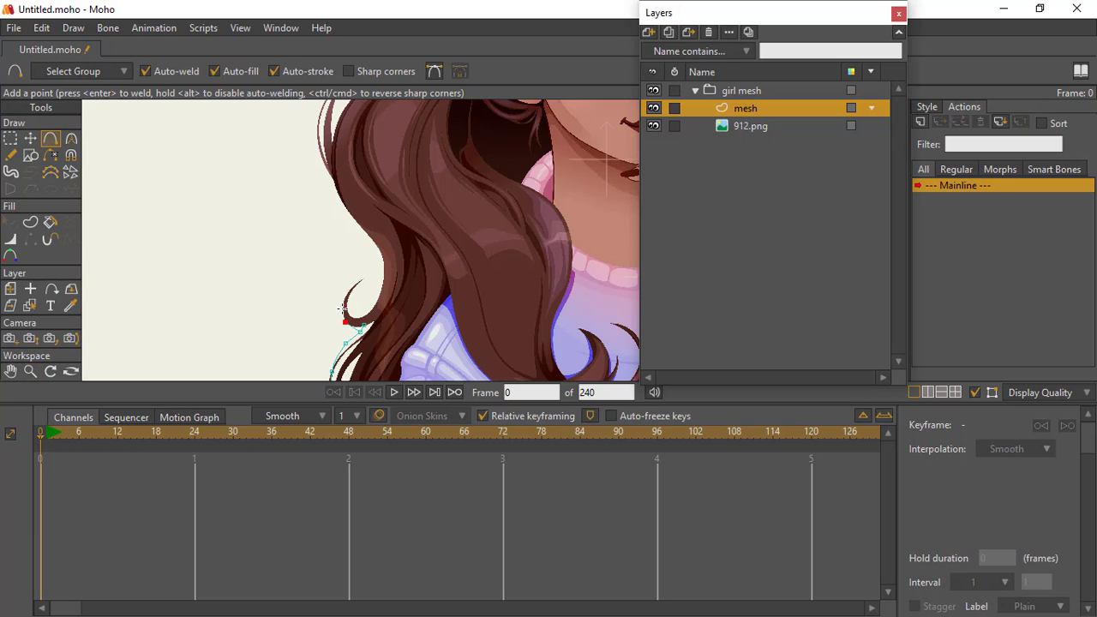
key(ctrl+z)
drag(358, 331, 373, 319)
click(356, 279)
drag(373, 298, 367, 231)
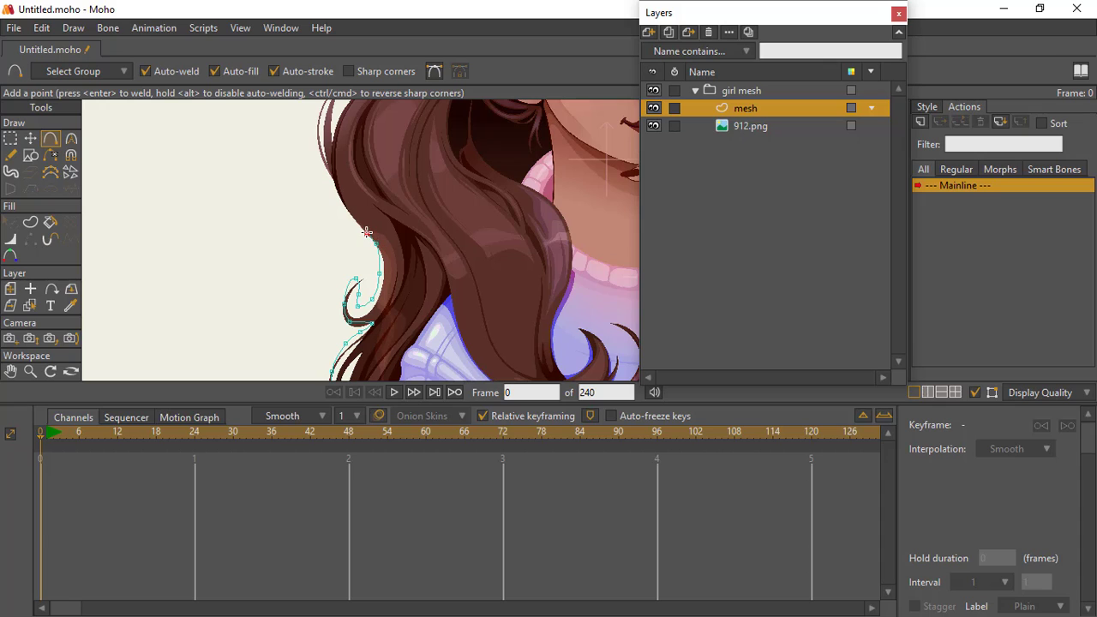
Step: Continue the outline along the ponytail's outer bulge up to the inward bend beside the ear
click(347, 209)
click(327, 175)
drag(382, 170, 308, 256)
click(314, 288)
click(319, 224)
click(338, 205)
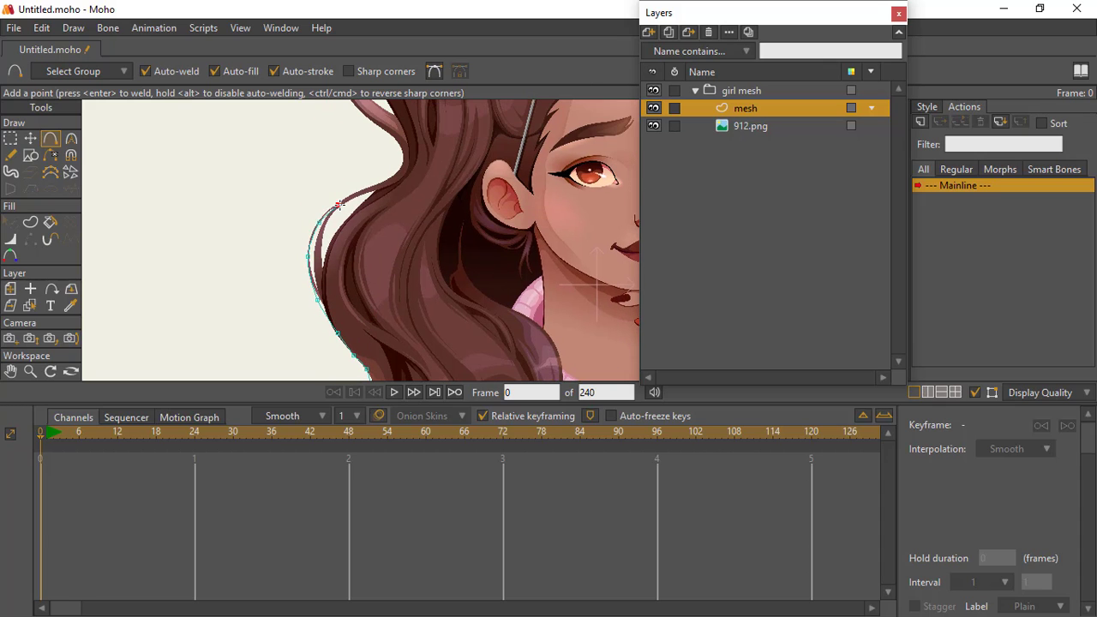
click(364, 191)
click(392, 176)
click(406, 155)
Step: Continue the outline around the bend and up the thin loose strand behind the ponytail
scroll(431, 181, up, 3)
click(392, 244)
click(380, 238)
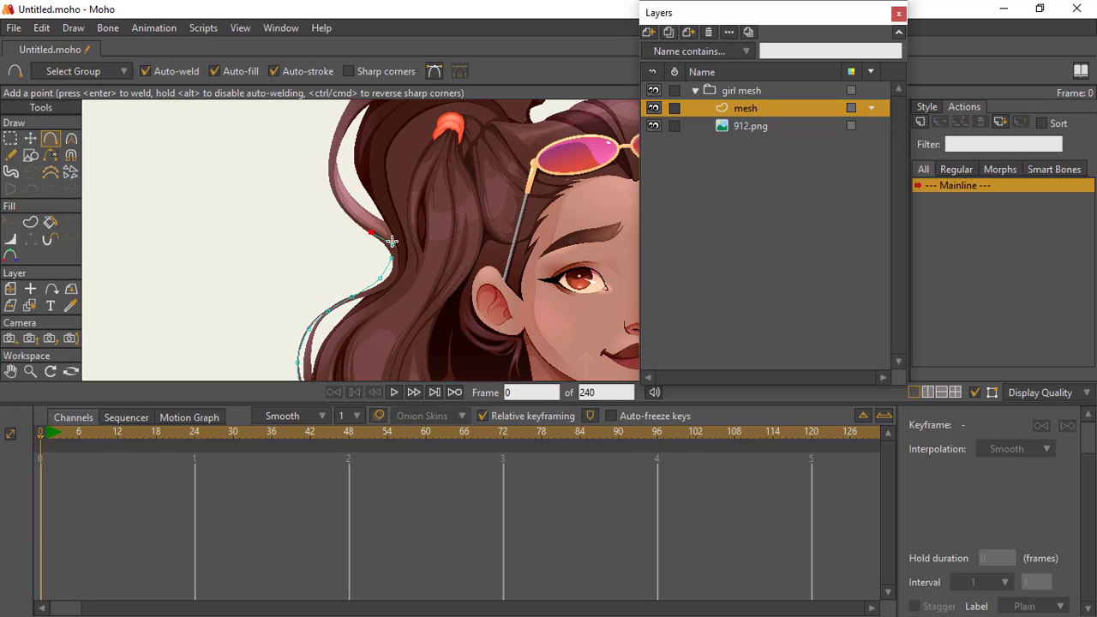
click(346, 217)
click(327, 183)
click(332, 149)
drag(369, 133, 341, 263)
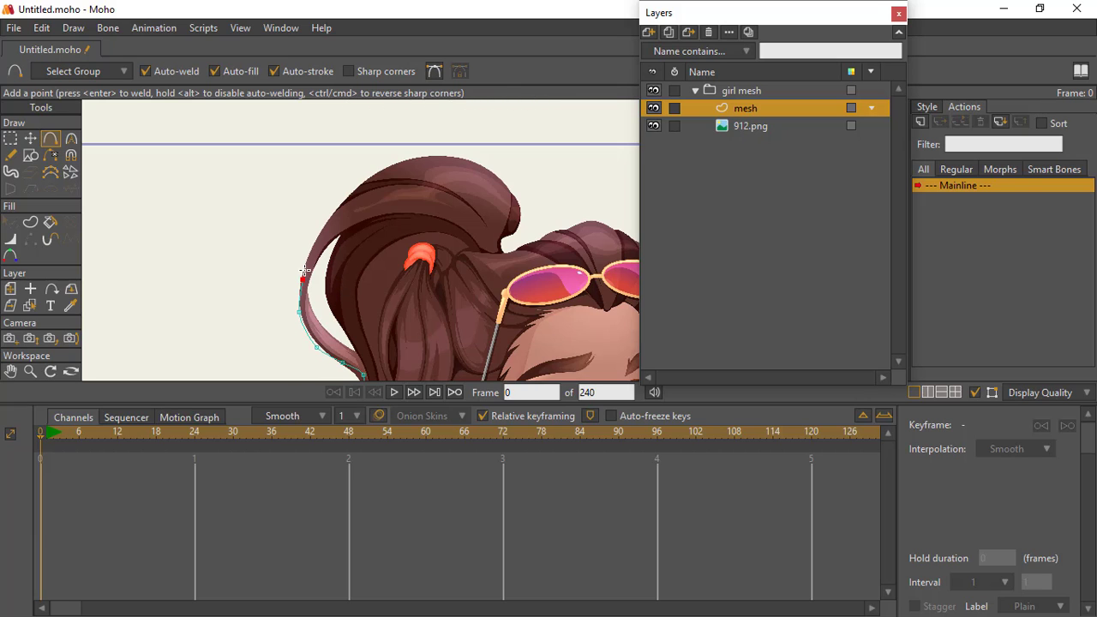
Step: Trace the outline over the ponytail's top arch and down its front edge
click(313, 236)
click(340, 204)
click(370, 169)
click(418, 155)
click(463, 160)
click(518, 202)
click(519, 224)
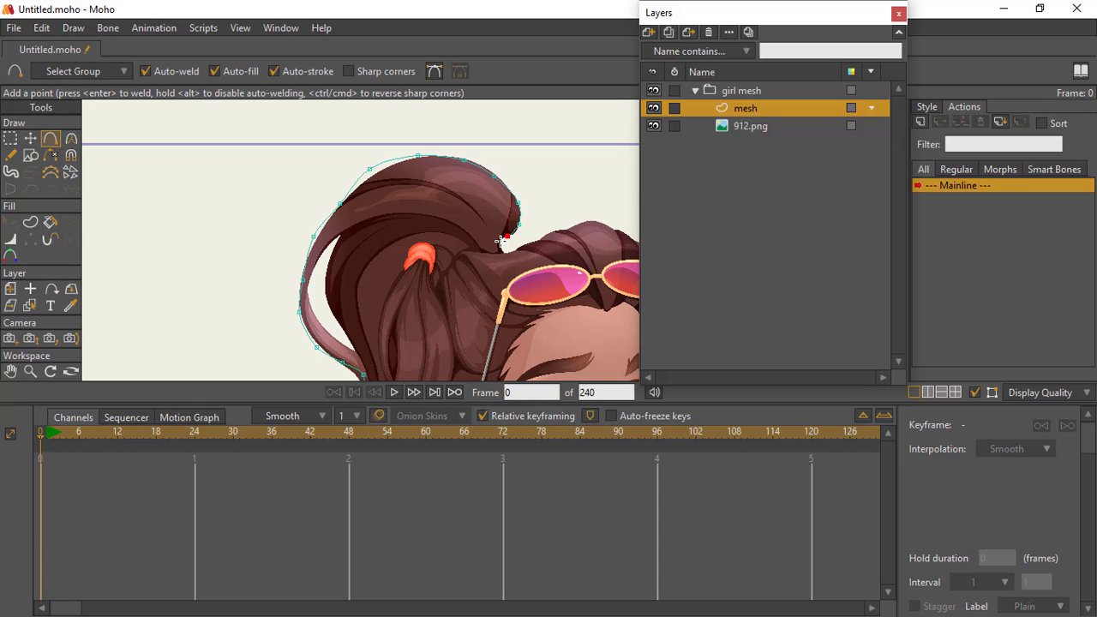
Step: Continue the outline through the notch between ponytail and head and over the crown of the hair
drag(507, 251, 524, 241)
click(546, 233)
click(592, 222)
drag(591, 235, 365, 206)
click(337, 201)
click(366, 213)
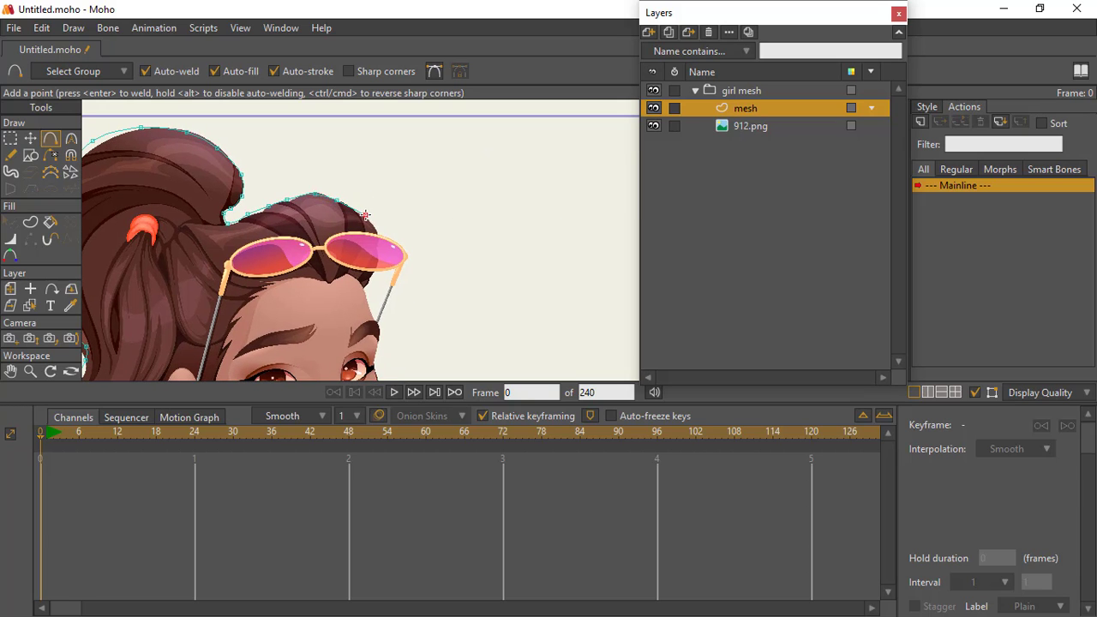
Step: Trace the outline around the outer edge of the sunglasses and down their far temple arm
click(378, 228)
click(407, 248)
click(399, 272)
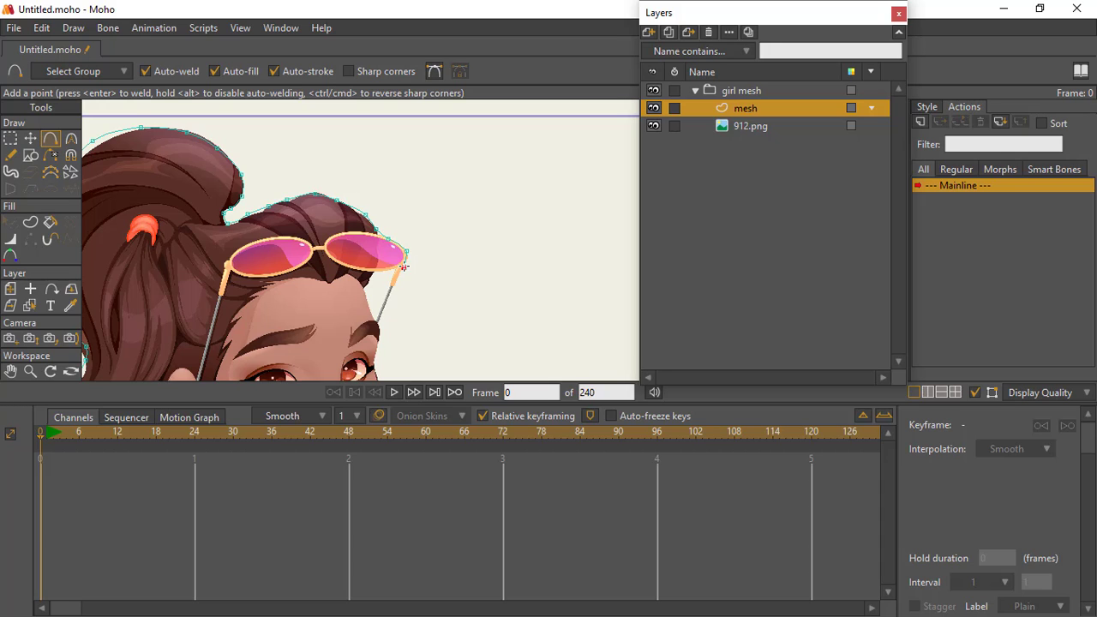
click(383, 317)
Step: Continue the outline down the face profile from the brow past the cheek to the chin above the hand
drag(380, 324, 418, 172)
click(418, 172)
click(419, 192)
click(413, 217)
click(417, 234)
click(417, 259)
click(408, 287)
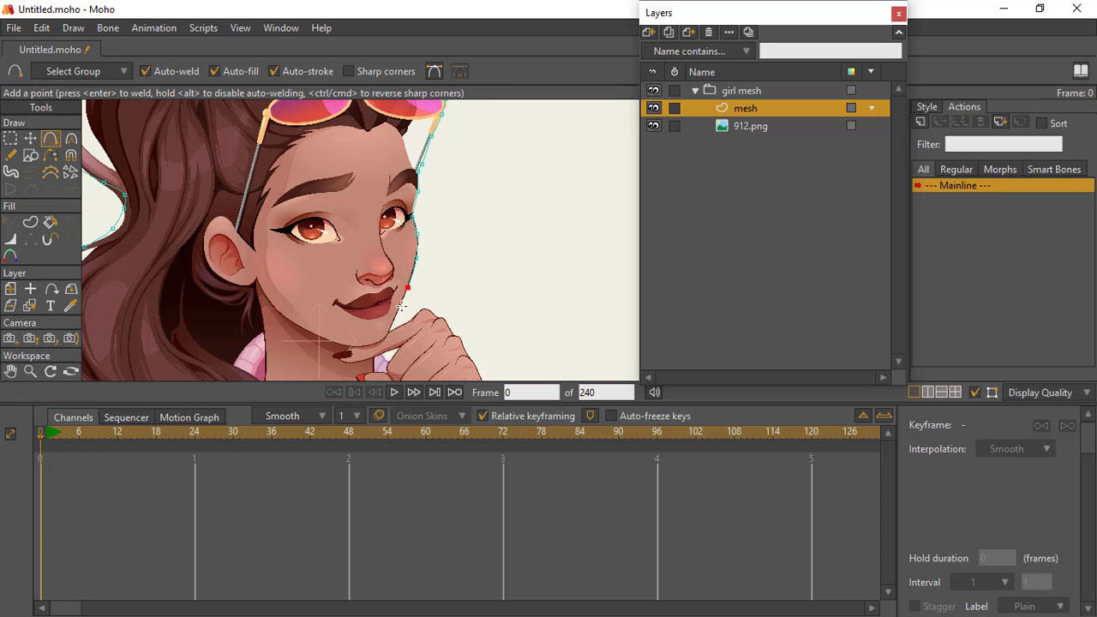
click(393, 328)
Step: Trace the outline over the knuckles and down the back of the raised hand to the sleeve cuff
click(425, 309)
click(437, 317)
click(446, 318)
click(452, 330)
click(461, 339)
click(467, 353)
drag(483, 376, 449, 223)
click(446, 219)
click(468, 255)
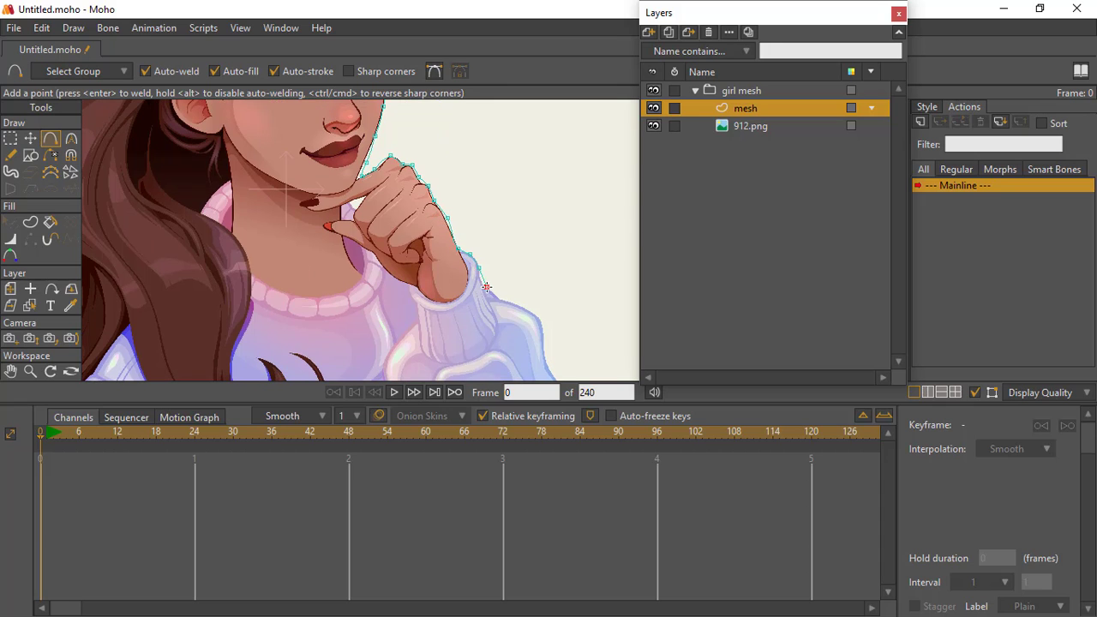
Step: Continue the outline along the outer edge of the raised arm's sleeve down to the frame's lower border
drag(530, 312, 445, 165)
click(454, 181)
click(460, 220)
click(481, 248)
click(509, 301)
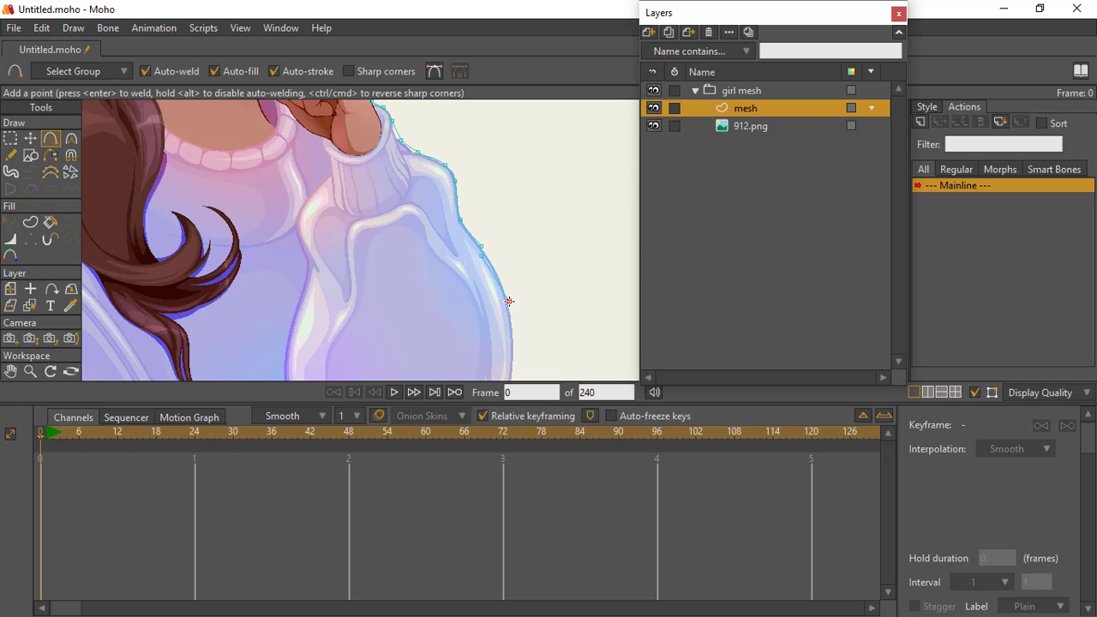
click(481, 256)
click(516, 330)
click(512, 368)
drag(512, 368, 519, 223)
Step: Run the outline just below the sweater's bottom edge and close it at the starting point
click(512, 237)
click(430, 248)
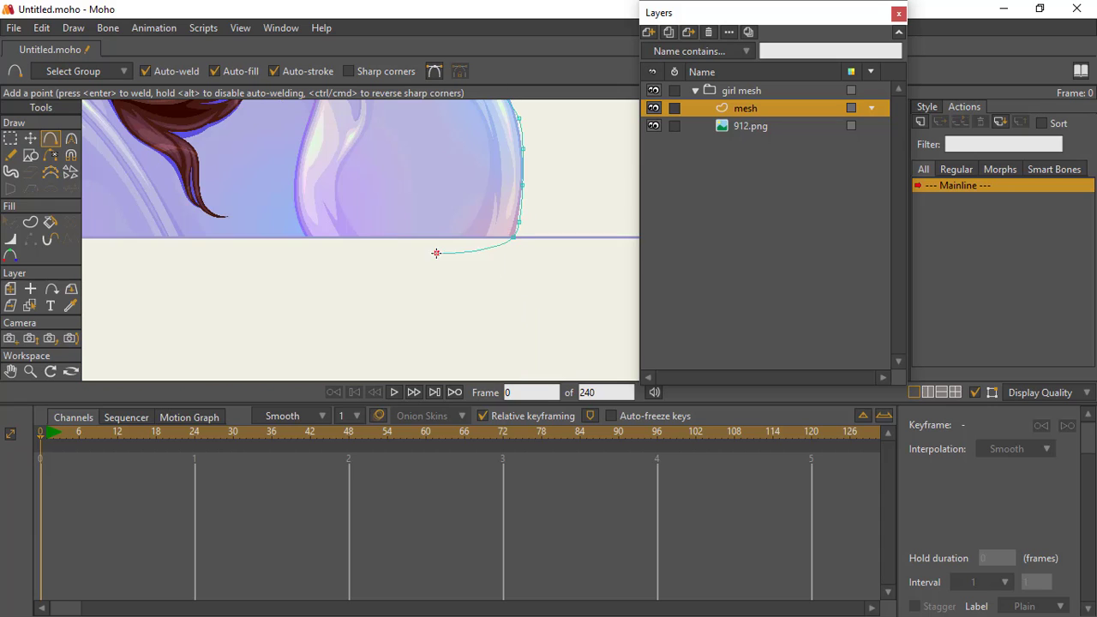
click(273, 268)
click(161, 259)
drag(147, 260, 426, 282)
click(343, 279)
click(236, 266)
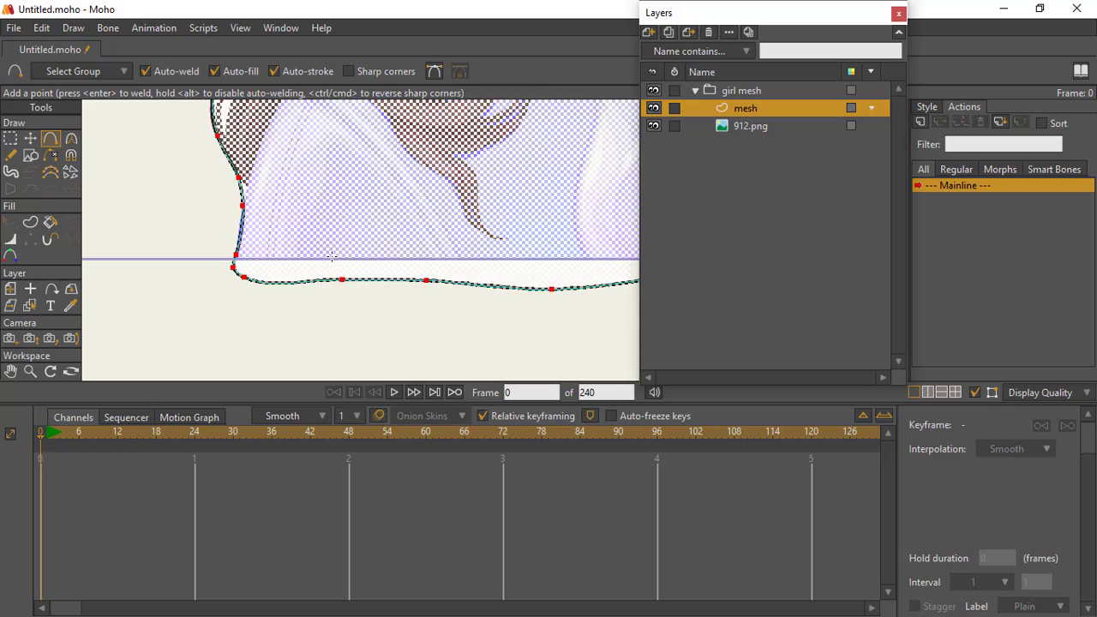
Step: Move the mesh layer below the 912.png layer, outside the girl mesh group
drag(364, 112, 375, 332)
drag(745, 109, 744, 153)
drag(247, 209, 377, 338)
drag(266, 109, 283, 221)
Step: Adjust the outline points at the notch in front of the ponytail and along the loose strand behind it
click(30, 138)
click(512, 187)
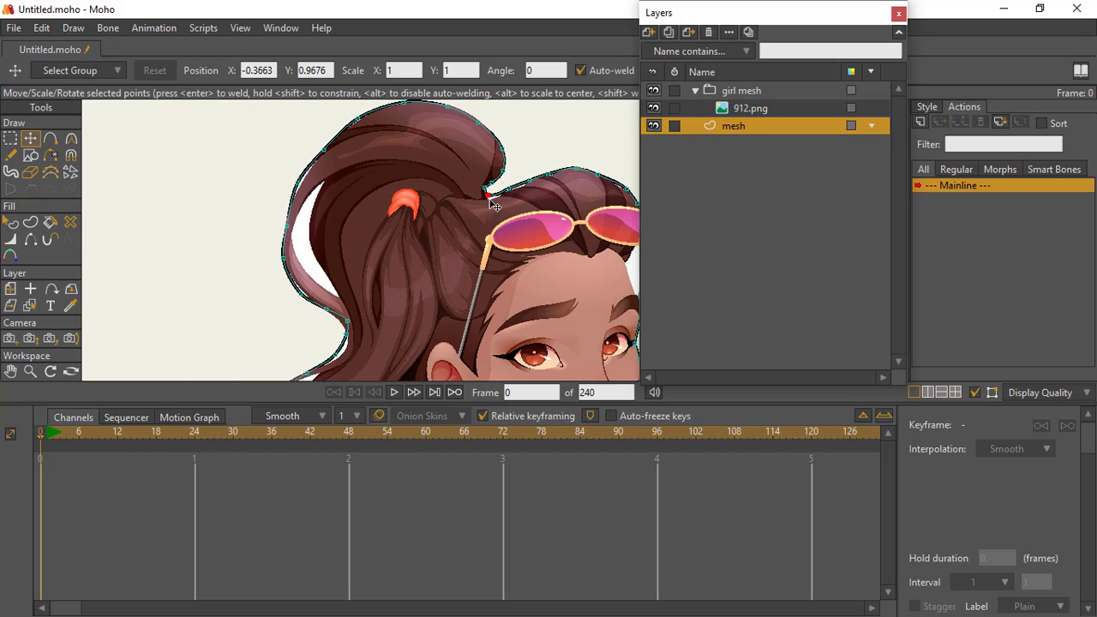
drag(527, 184, 528, 181)
drag(298, 183, 301, 188)
drag(289, 225, 284, 230)
drag(313, 274, 317, 180)
drag(305, 201, 307, 199)
Step: Adjust the outline points along the lower hair edge, around the curl and down to the sweater
drag(351, 229, 342, 268)
drag(345, 262, 385, 174)
drag(301, 257, 353, 173)
drag(360, 301, 379, 291)
mouse_move(354, 329)
mouse_down()
mouse_move(345, 343)
mouse_move(369, 339)
mouse_up()
drag(377, 356, 372, 207)
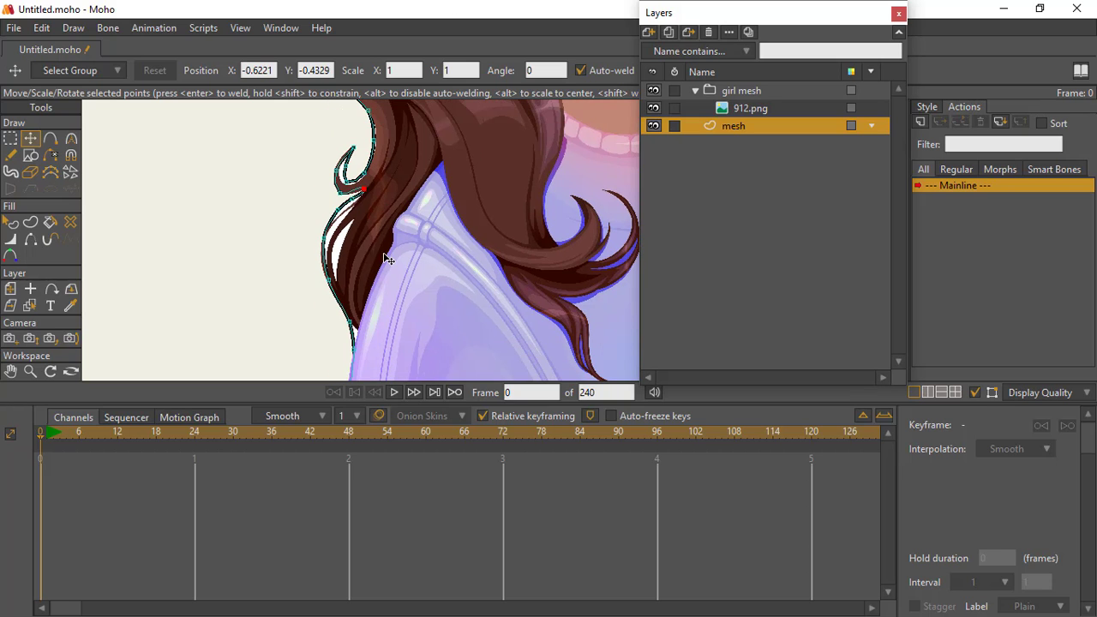
drag(359, 325, 206, 415)
click(377, 329)
Step: Trace the near eyebrow on the mesh layer as a closed shape with Add Point
click(31, 371)
drag(394, 255, 381, 184)
drag(381, 180, 432, 215)
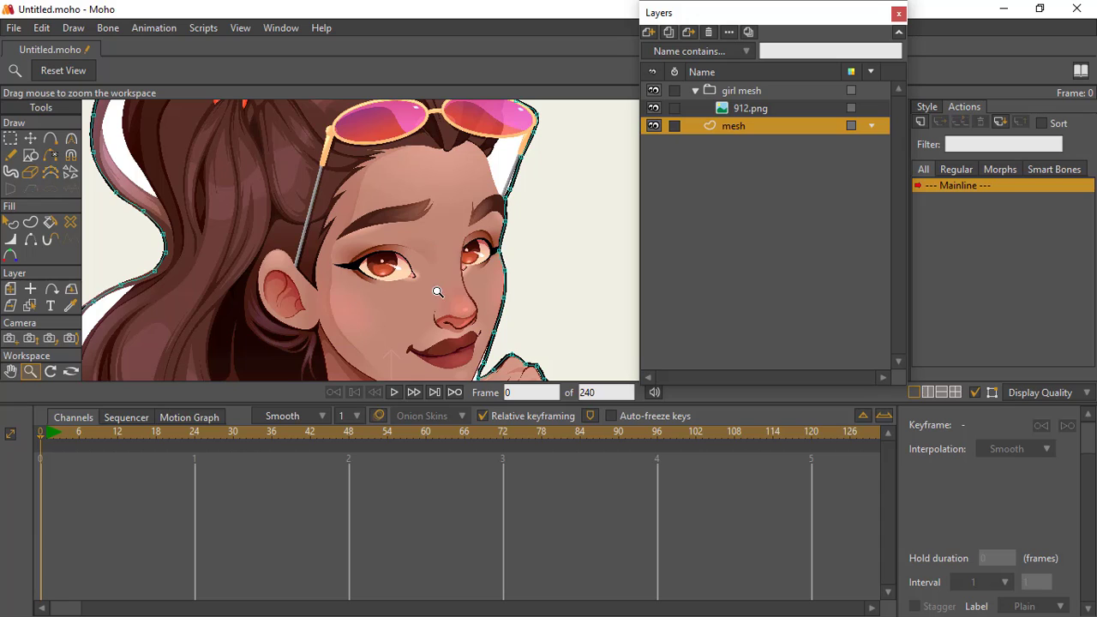
click(51, 138)
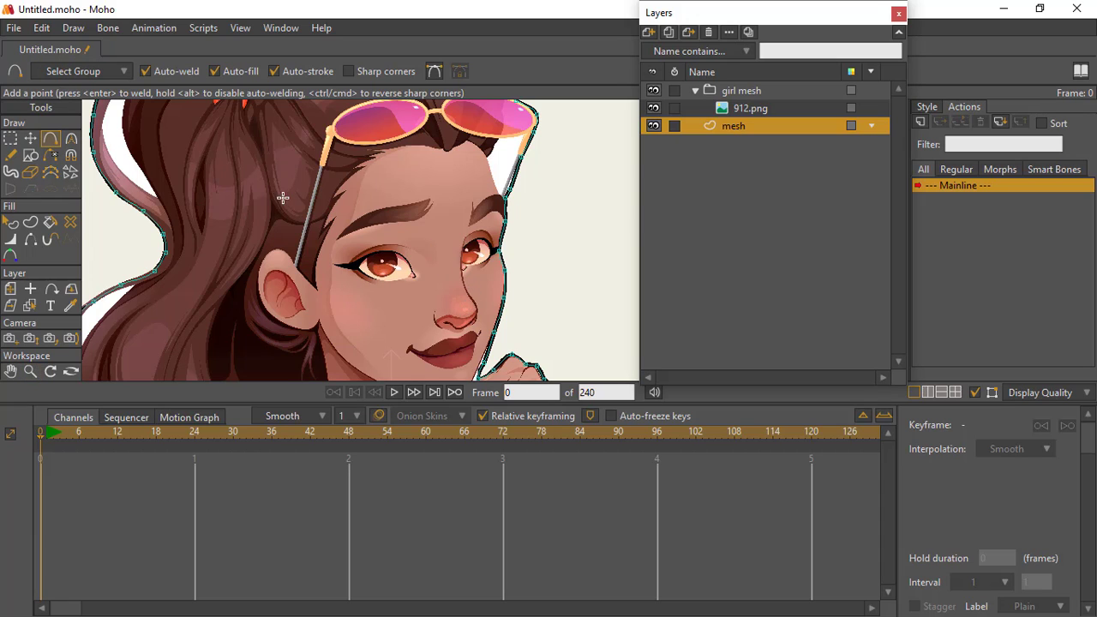
click(350, 221)
drag(390, 206, 419, 200)
click(408, 221)
click(337, 239)
Step: Trace the far eyebrow as a closed shape that loops out past the face outline
drag(463, 200, 359, 245)
click(375, 232)
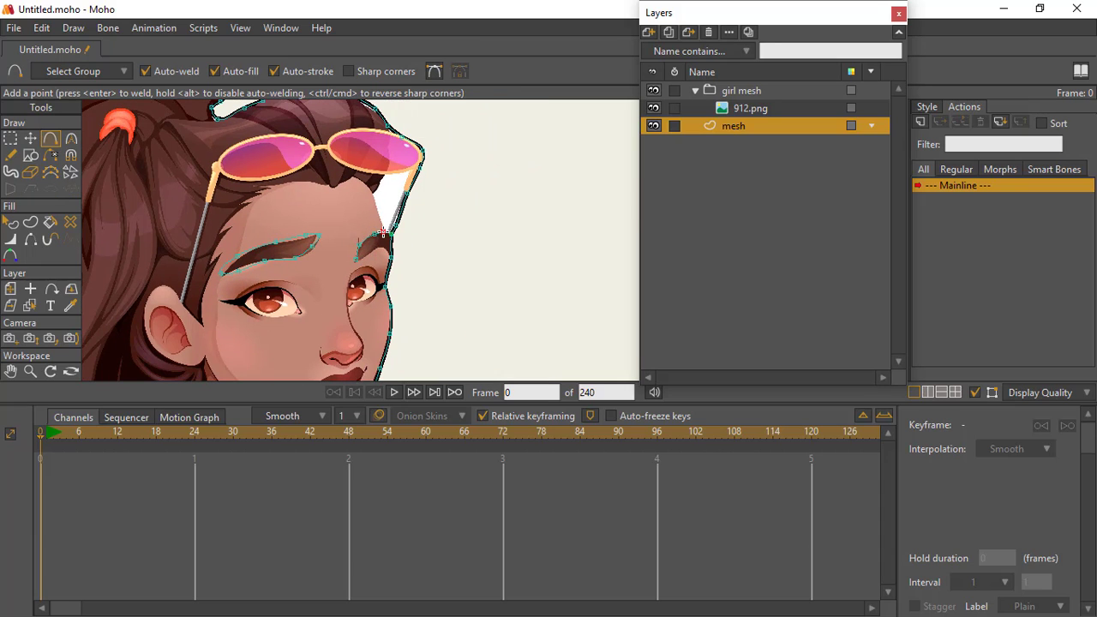
click(400, 255)
click(382, 248)
click(368, 261)
click(358, 261)
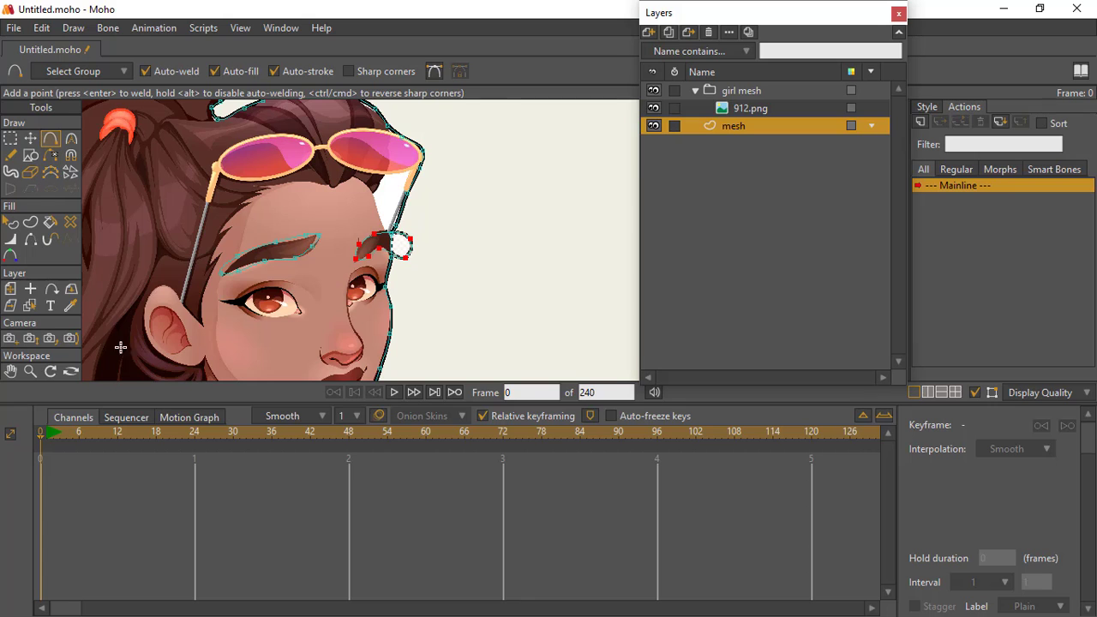
click(31, 371)
drag(355, 243, 390, 199)
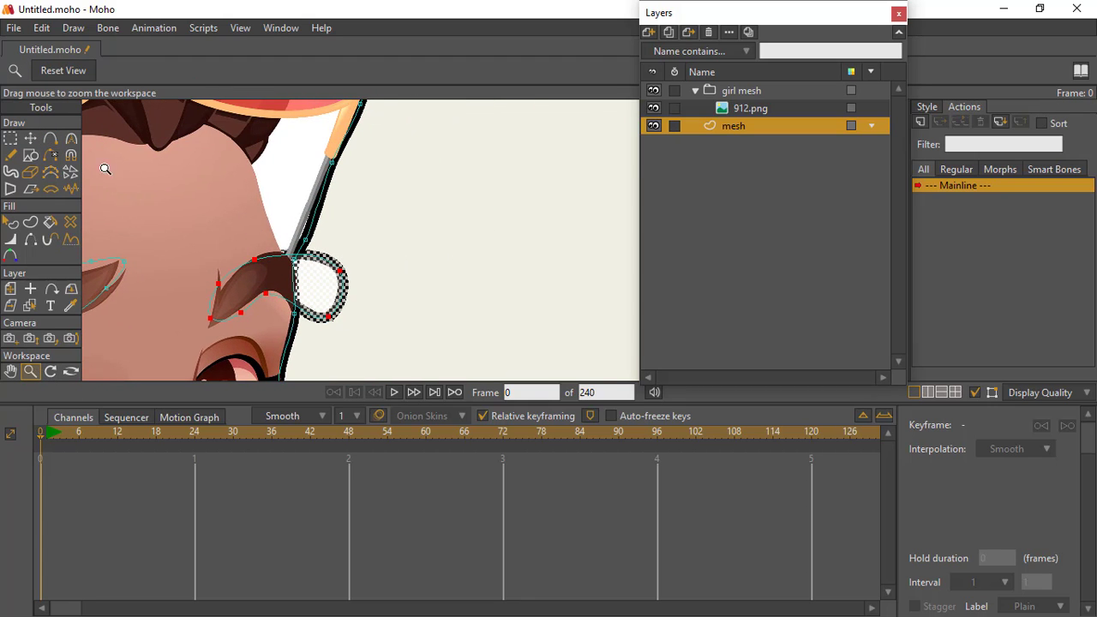
Step: Move the far eyebrow's looped outer points in onto the face outline and turn its lower inner tip into a peak
click(10, 138)
click(221, 146)
key(t)
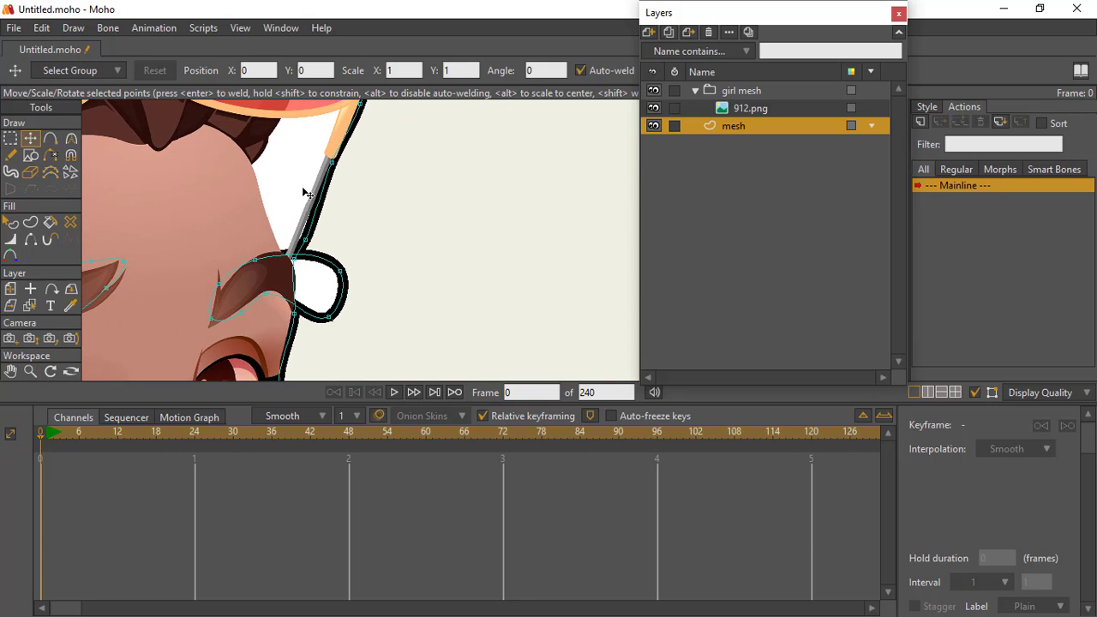
drag(341, 269, 298, 314)
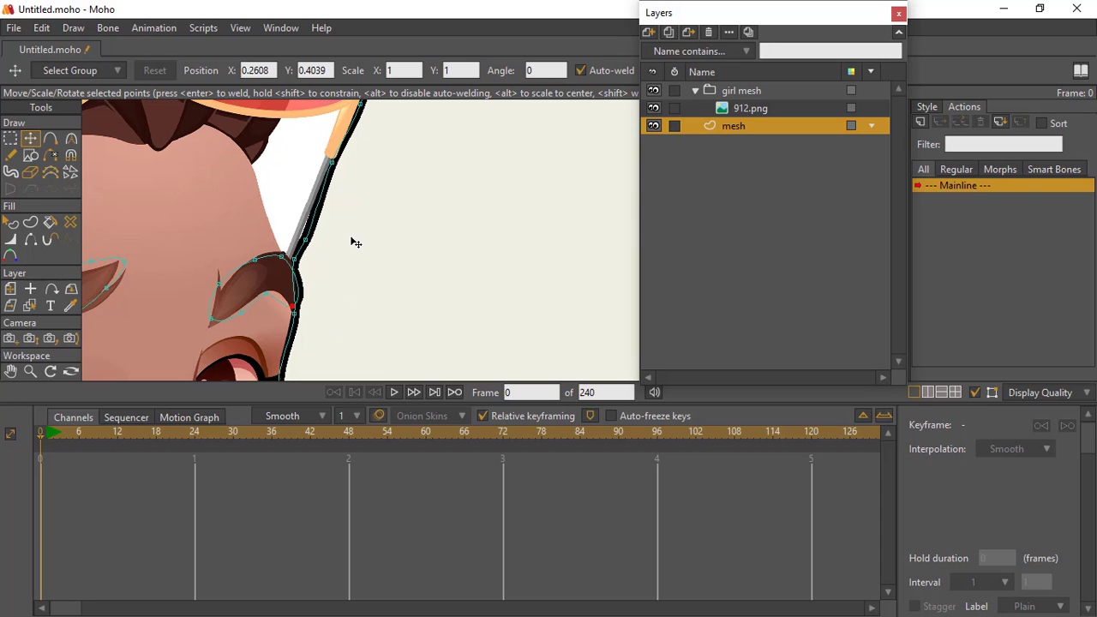
key(ctrl+w)
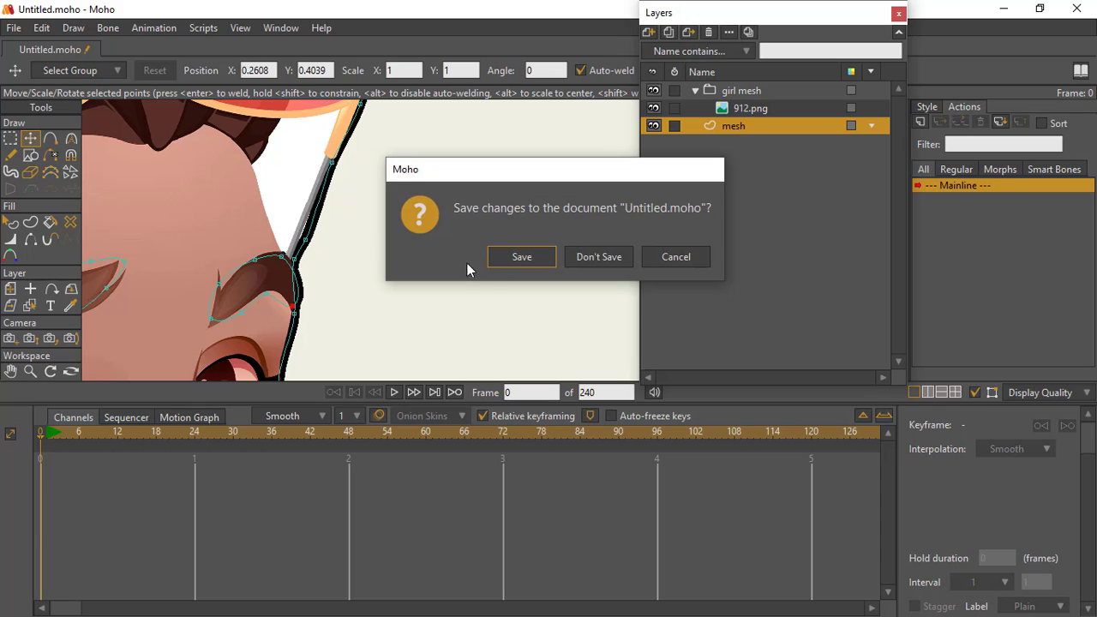
click(690, 264)
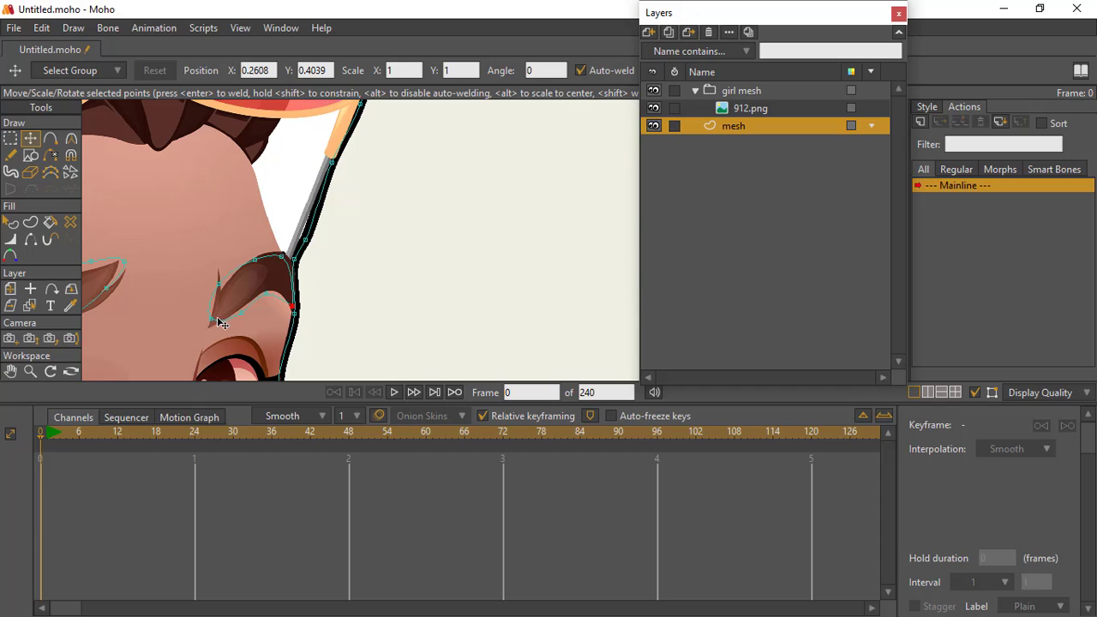
click(72, 28)
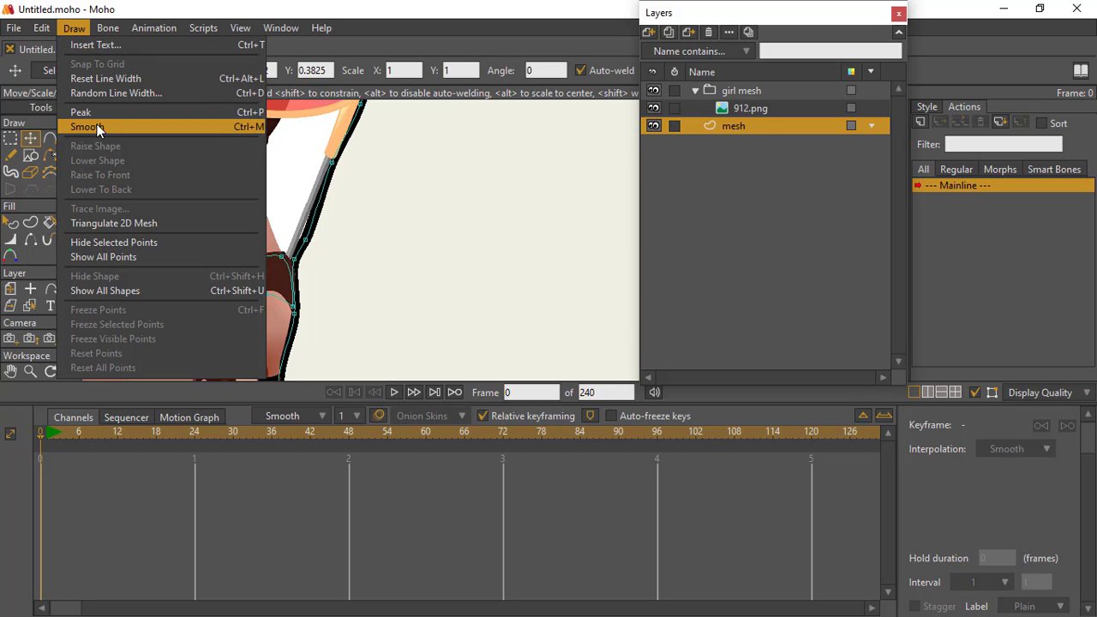
click(98, 109)
Step: Turn the inner and outer tips of the near eyebrow's shape into sharp corners with Peak
drag(259, 237, 557, 187)
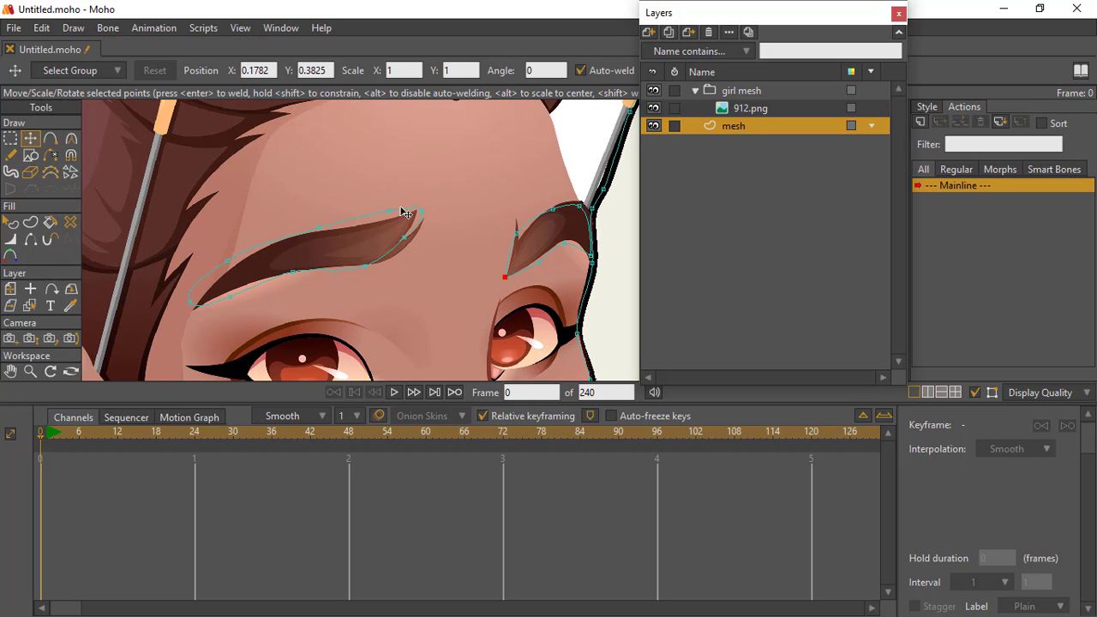
drag(424, 213, 420, 215)
click(73, 28)
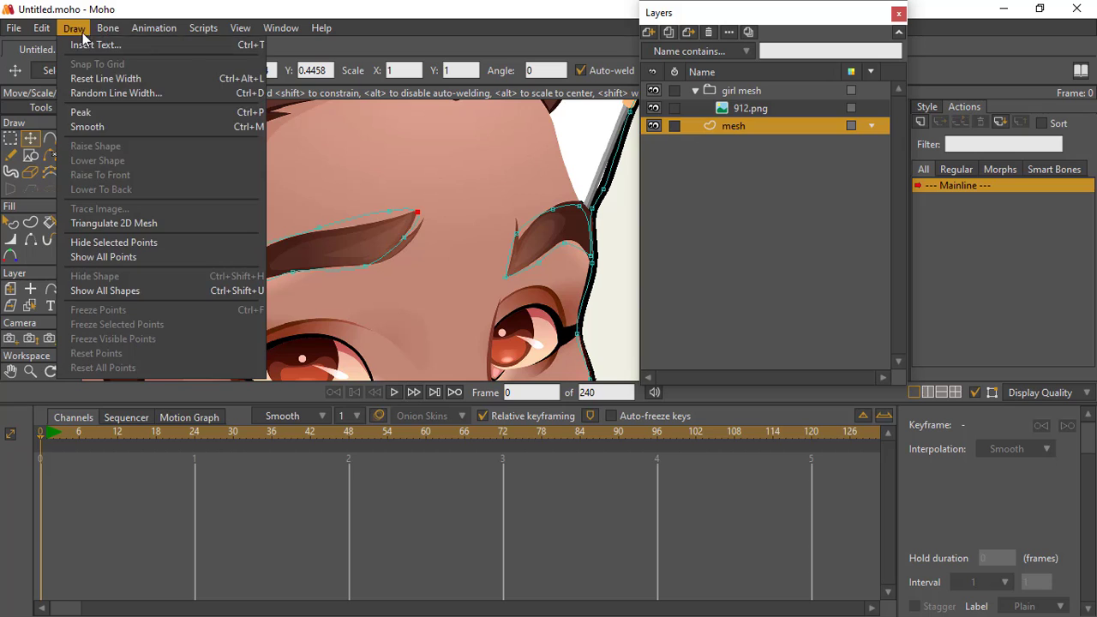
click(123, 114)
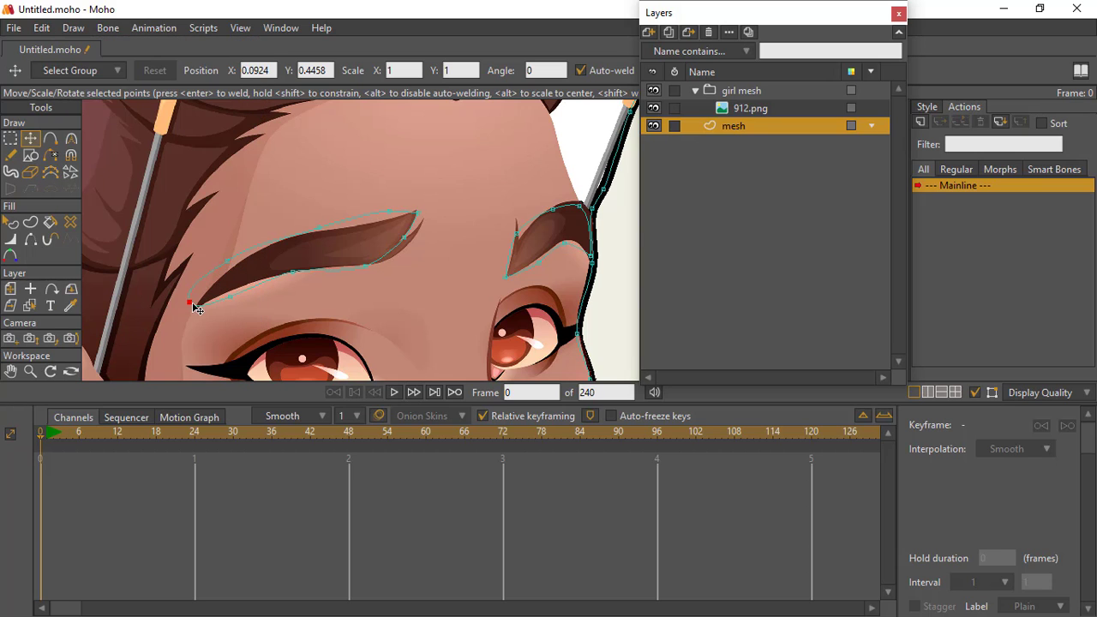
click(74, 27)
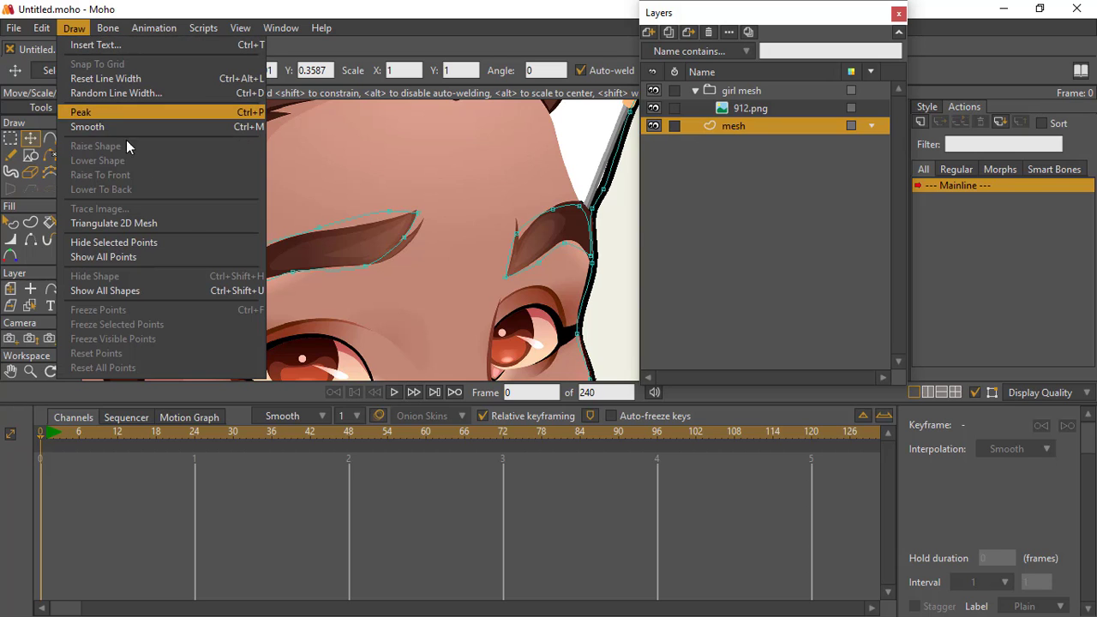
click(123, 113)
Step: Fit the near eyebrow's upper edge and inner end points more closely to the painted brow
click(227, 265)
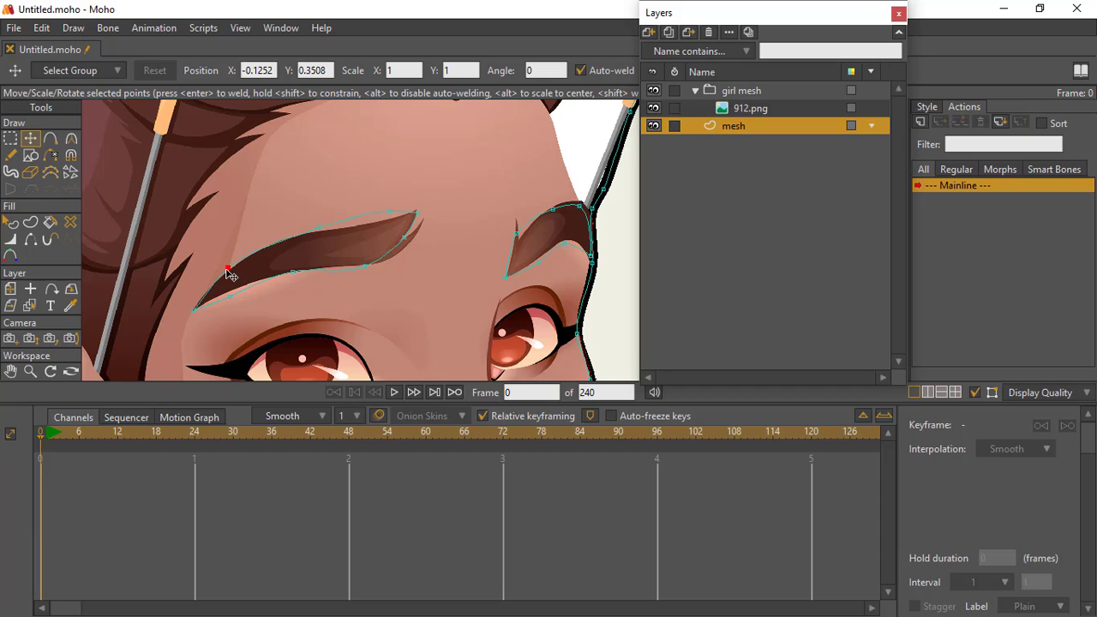
drag(389, 211, 410, 241)
click(419, 212)
Step: Trace the near eye as a closed shape with Add Point, from the lash tip over the upper lid and back along the lower lid
drag(398, 323, 367, 172)
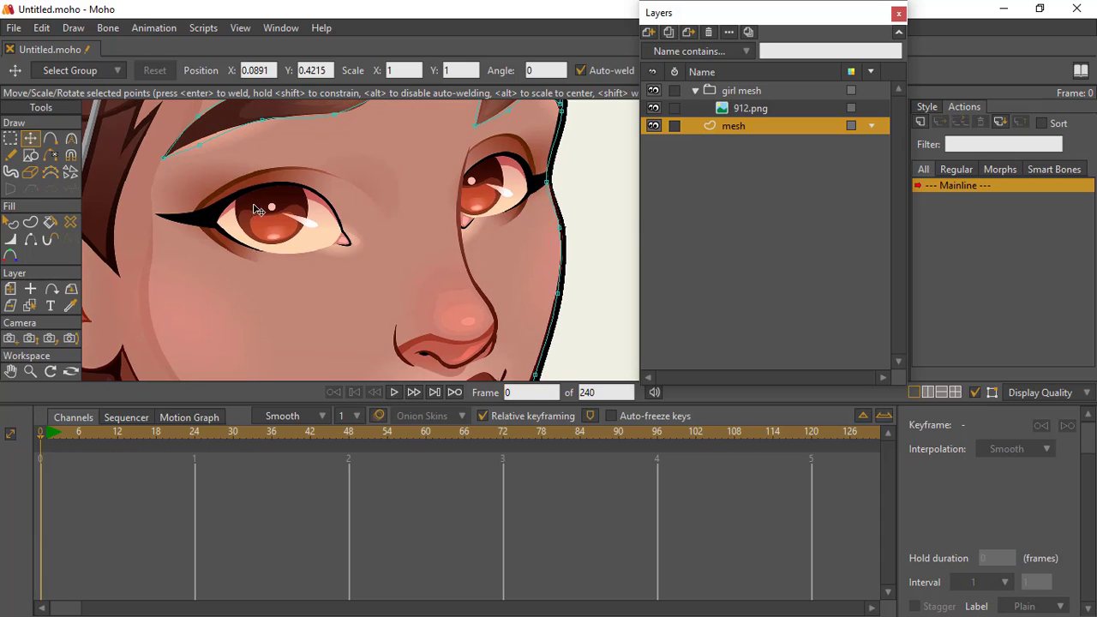
key(a)
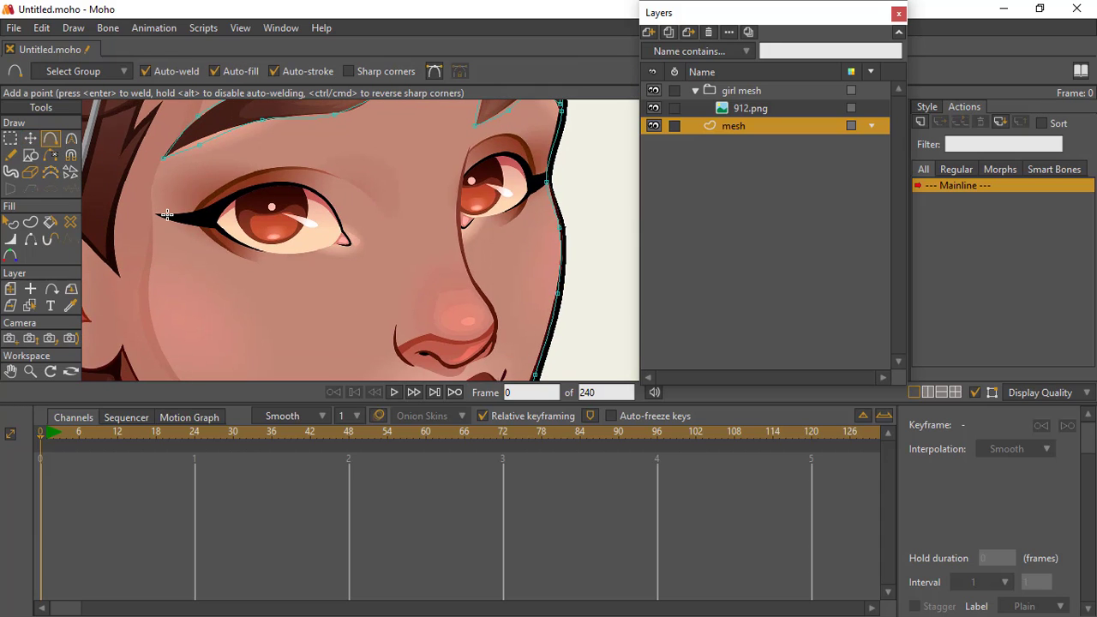
drag(160, 216, 188, 212)
click(217, 201)
click(238, 187)
click(280, 182)
click(335, 209)
click(222, 231)
click(211, 226)
click(176, 226)
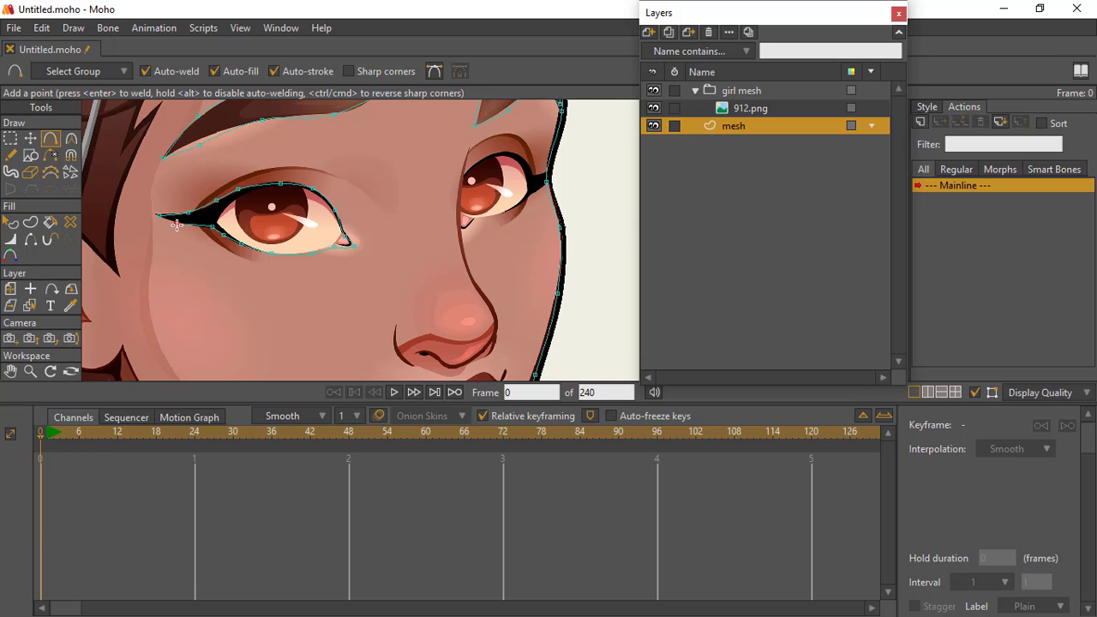
click(161, 216)
Step: Trace the far eye as a closed shape whose lash tip reaches out past the face outline
drag(407, 189, 281, 223)
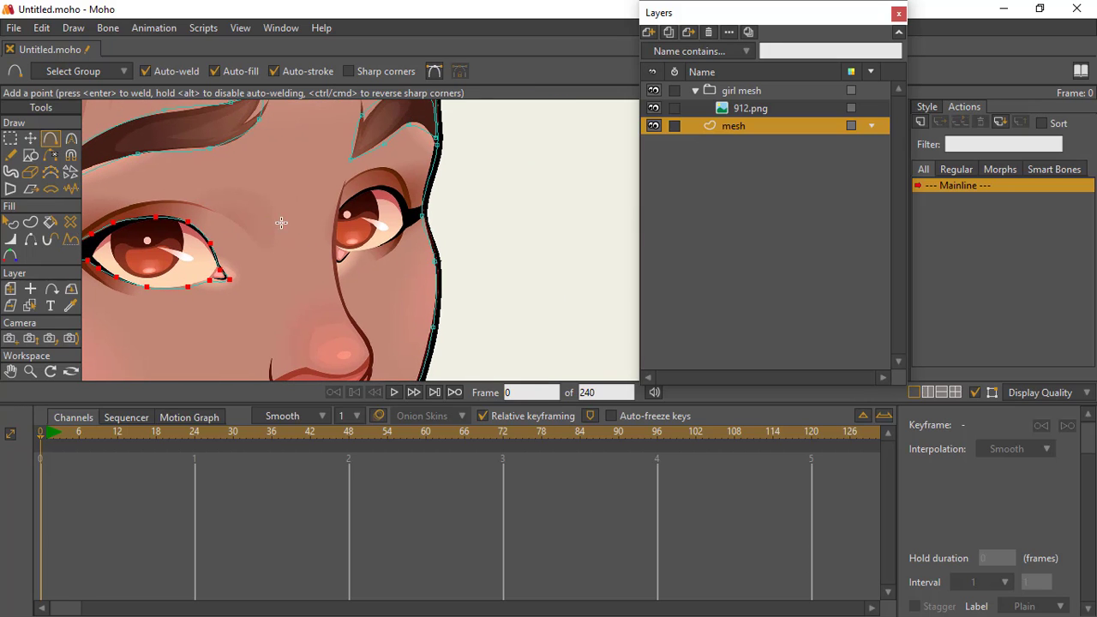
drag(346, 208, 361, 193)
click(383, 185)
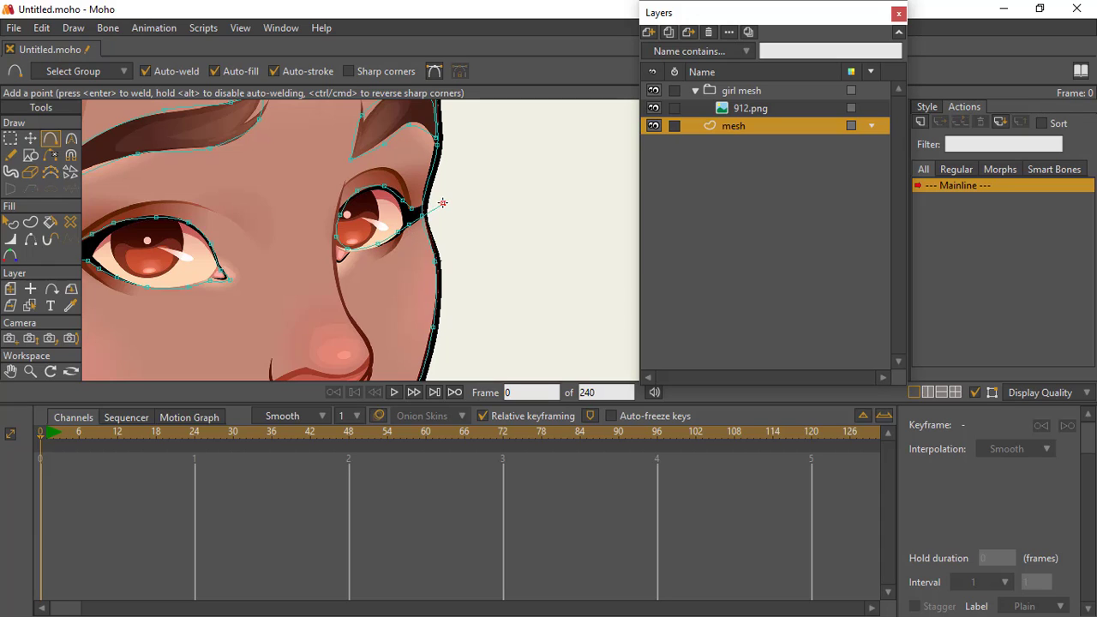
click(413, 210)
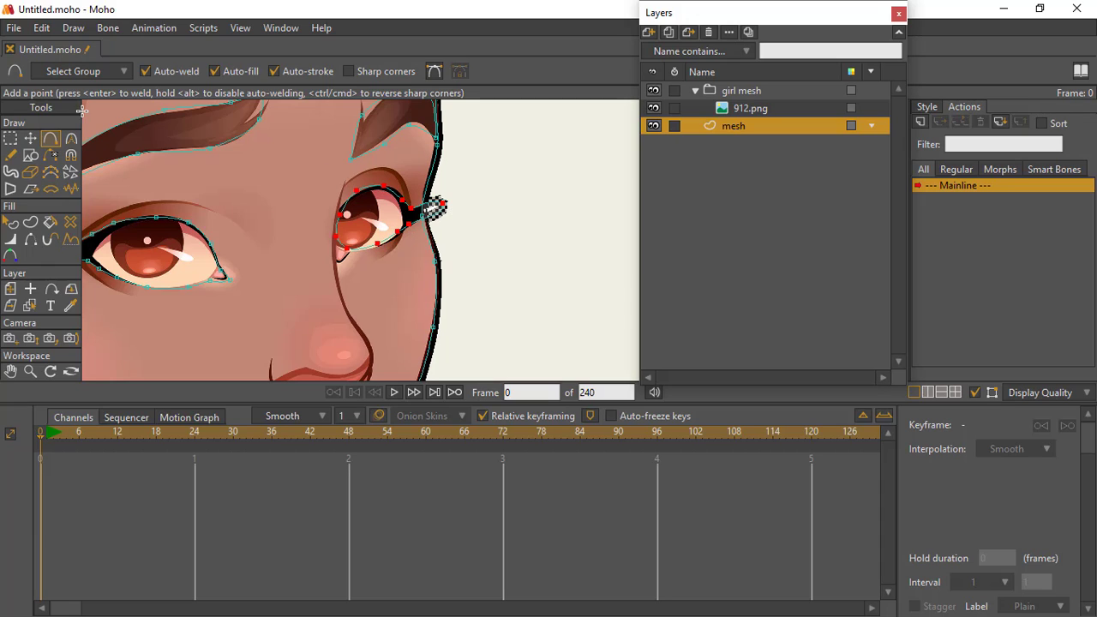
Step: Turn the far eye's outer lash tip into a peak, move it in onto the face outline and adjust the lower lid
click(11, 138)
click(503, 152)
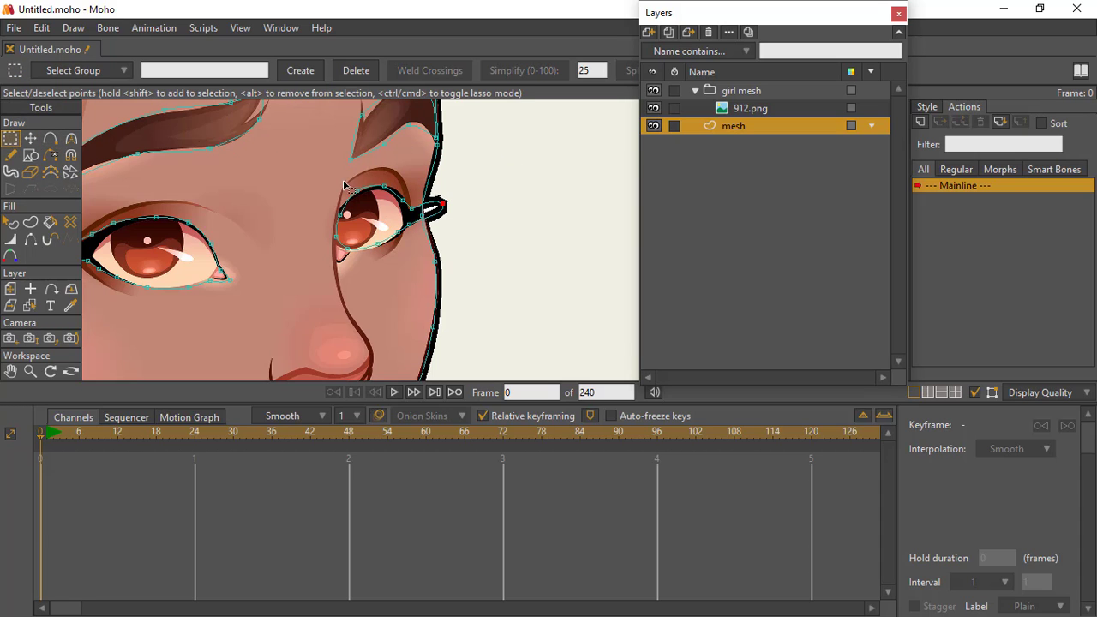
click(74, 27)
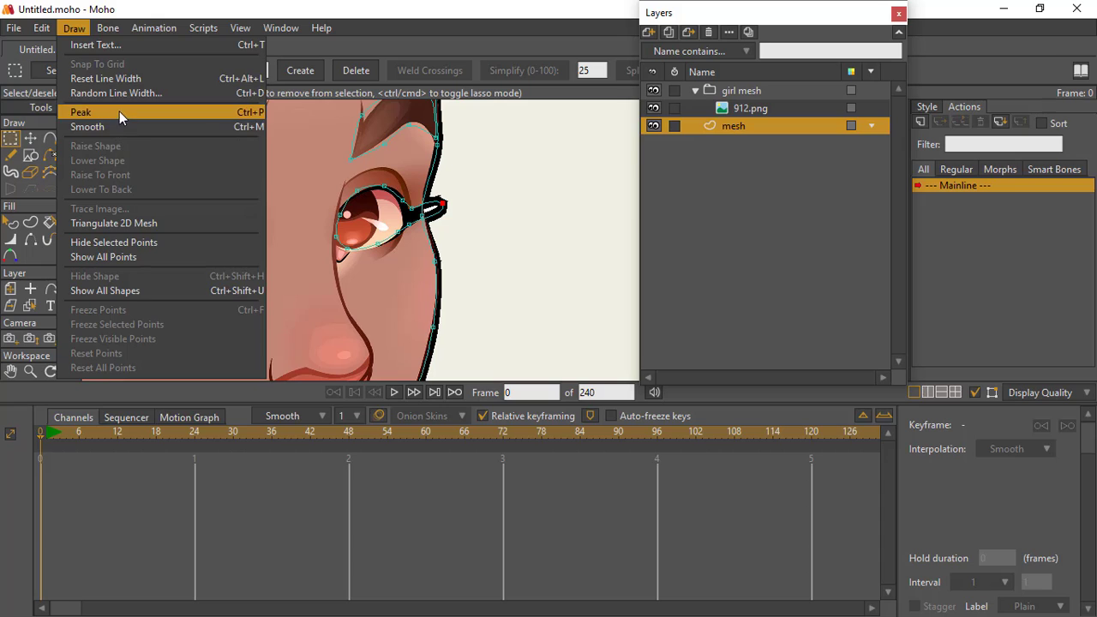
click(119, 112)
drag(446, 204, 461, 197)
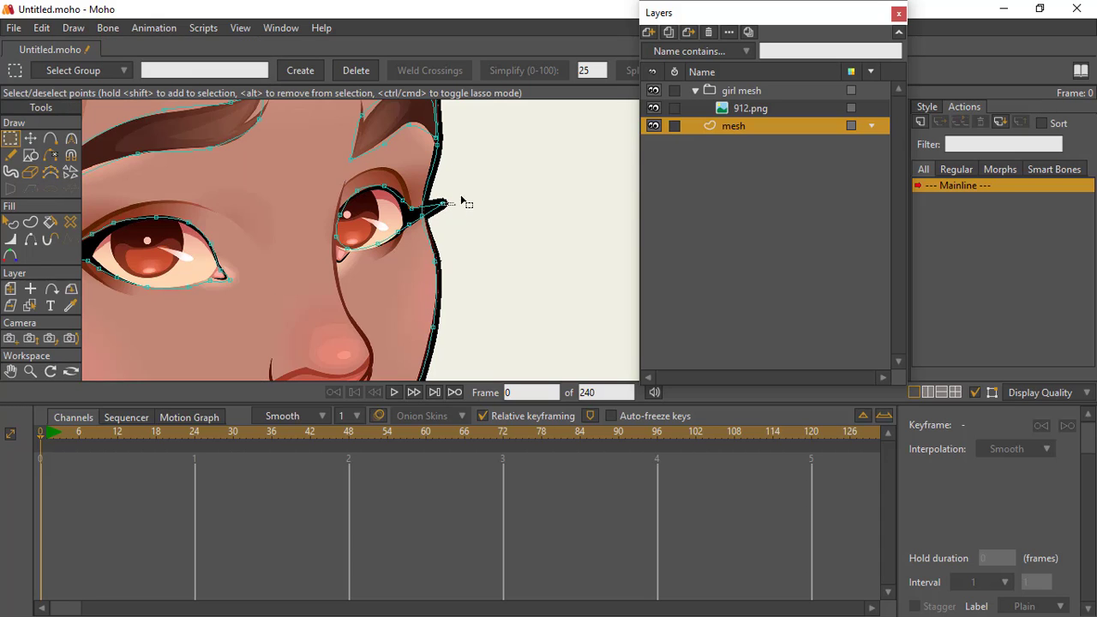
click(30, 138)
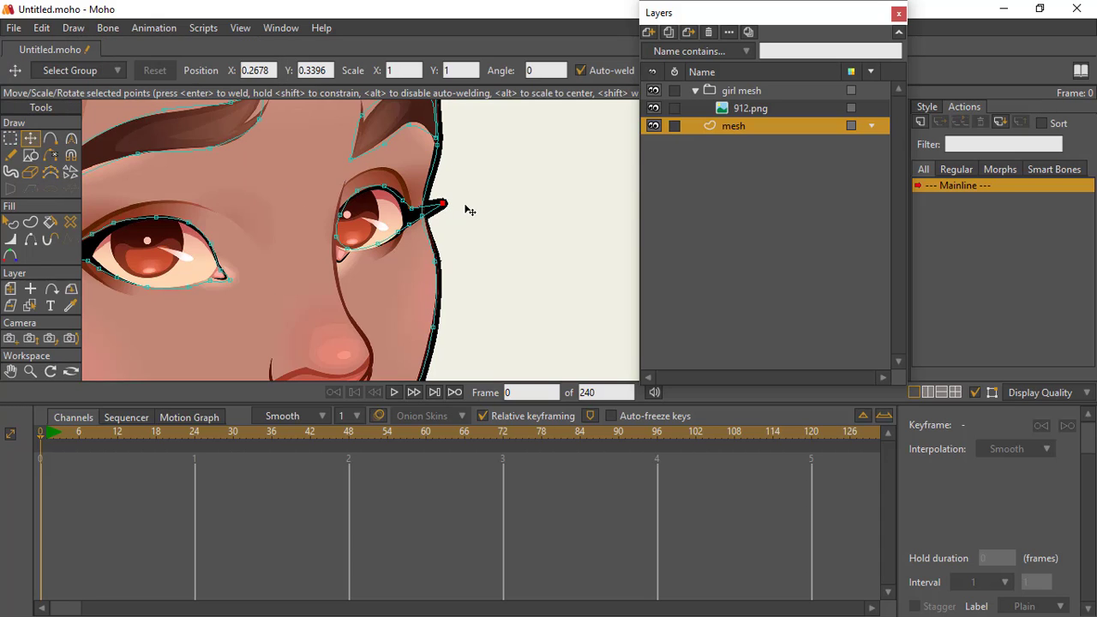
drag(439, 218, 411, 119)
click(379, 246)
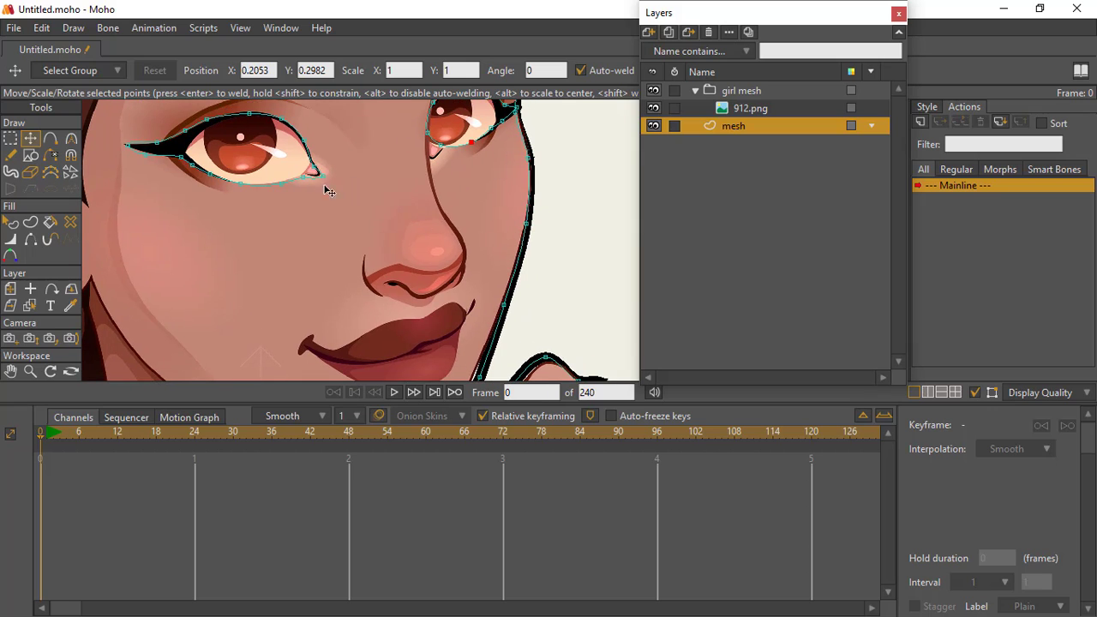
Step: Turn the near eye's inner corner and outer lash tip into sharp corners with Peak
click(320, 177)
click(73, 29)
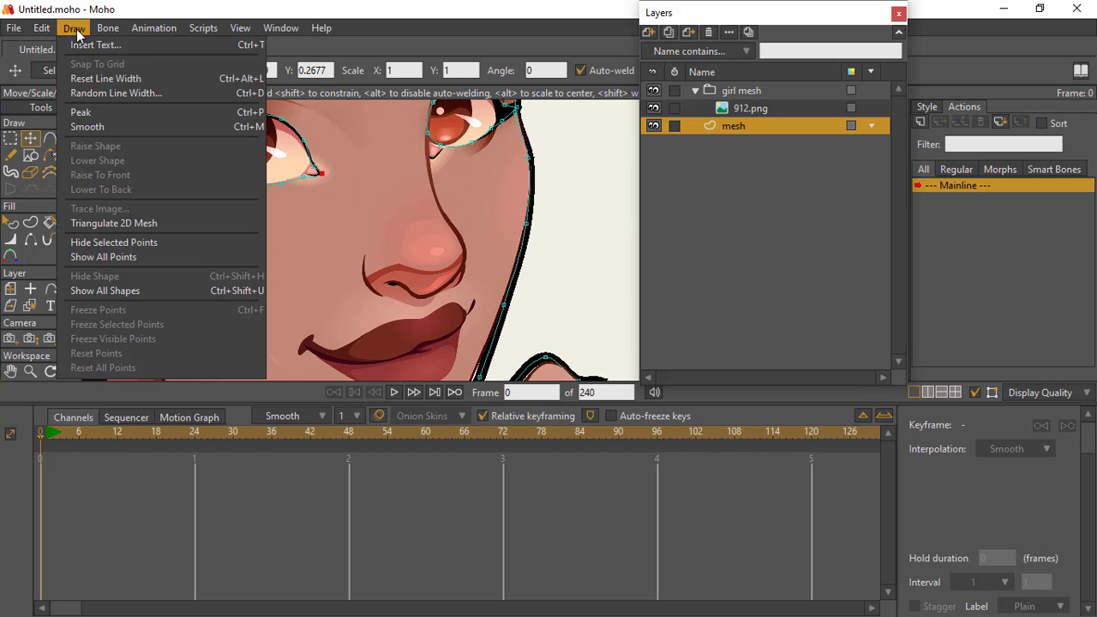
click(96, 112)
click(128, 148)
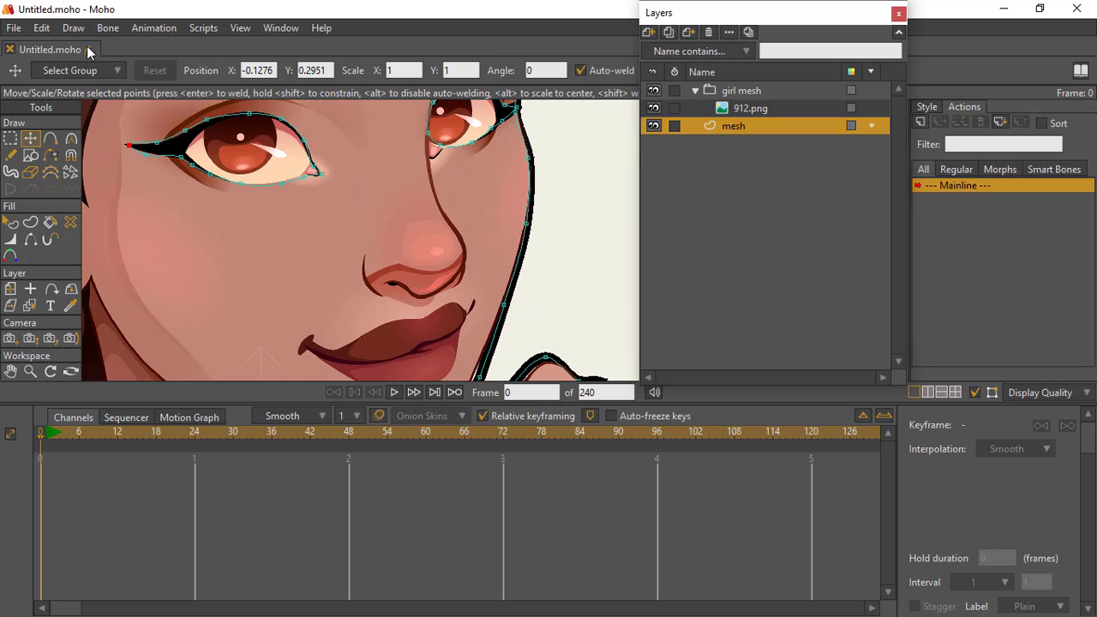
click(74, 29)
click(99, 112)
Step: Trace the nose as a closed shape from the bridge down around the nostrils with Add Point
drag(396, 233, 279, 227)
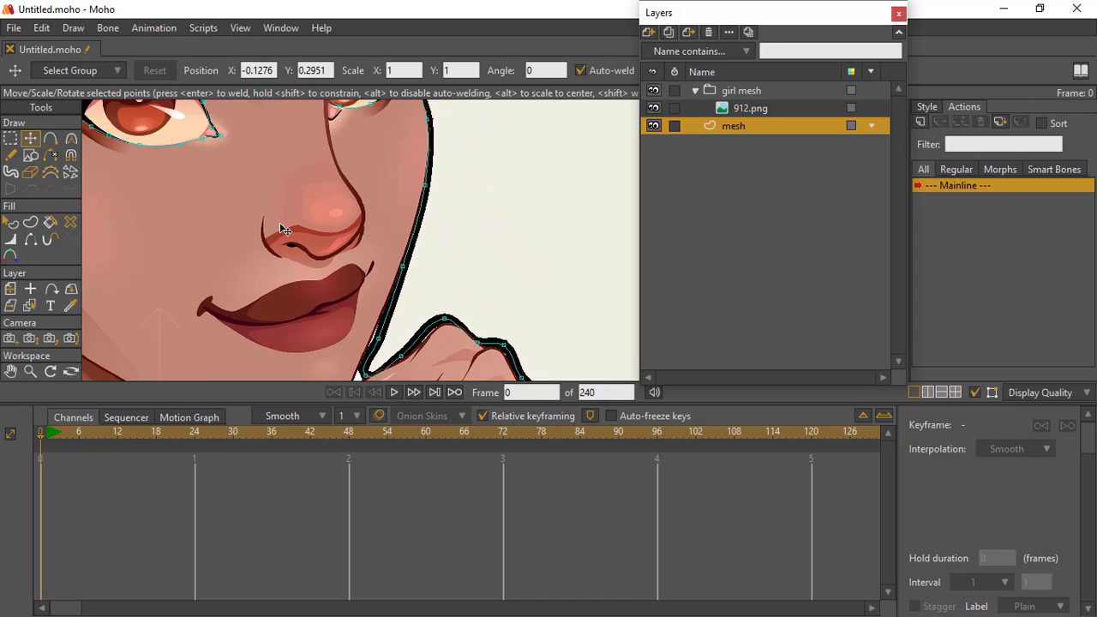
drag(171, 183, 173, 234)
click(51, 139)
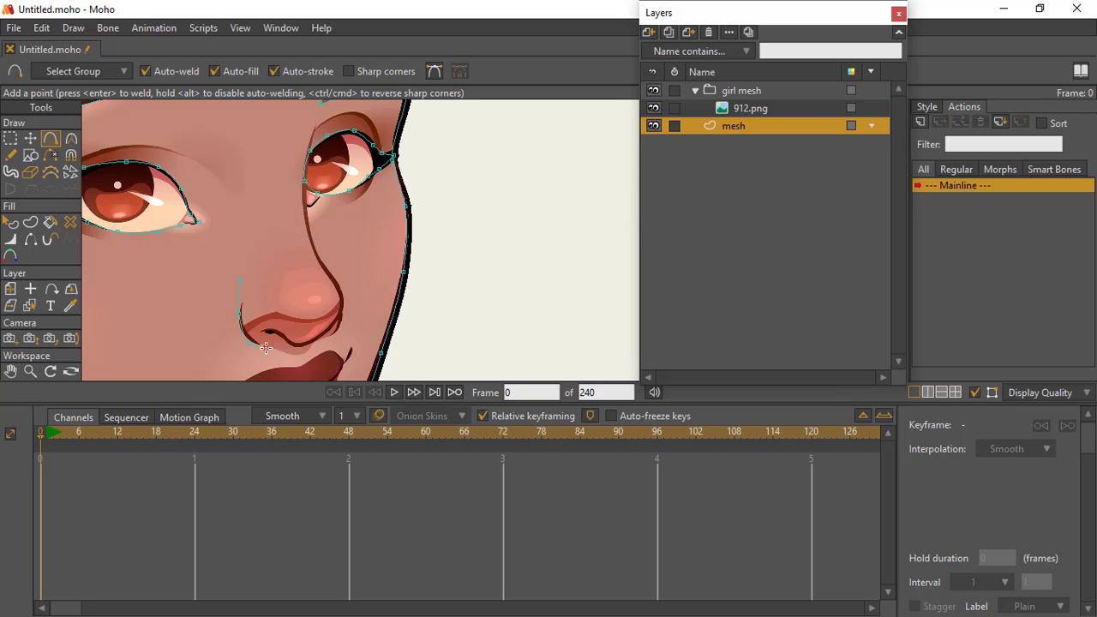
drag(320, 341, 332, 266)
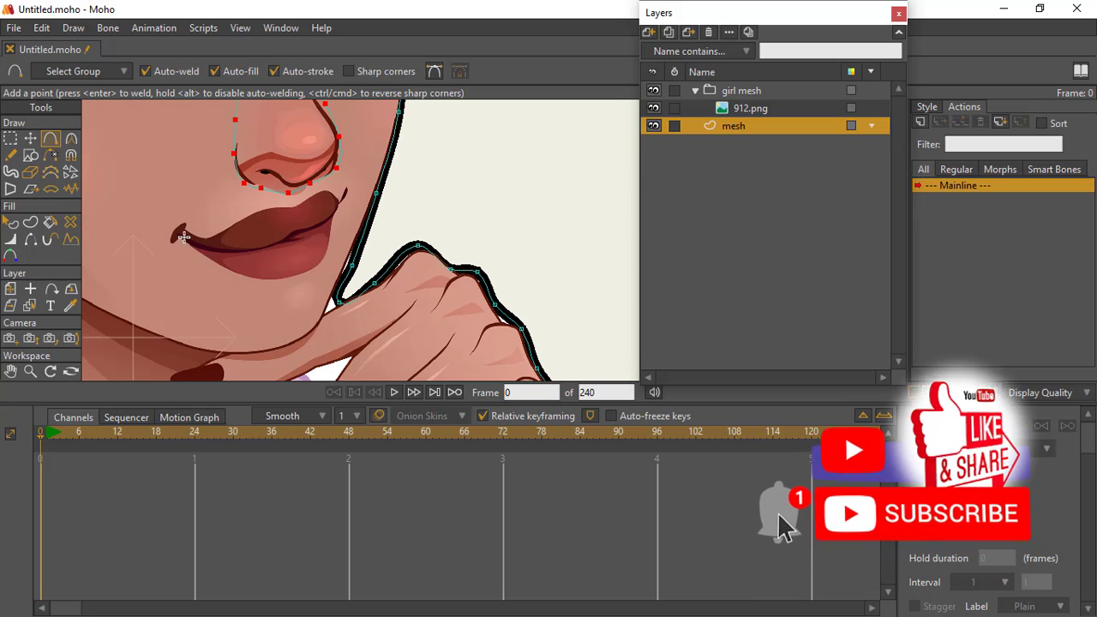
Step: Trace the top edge of the upper lip from the near mouth corner across to the far corner
drag(178, 218, 193, 233)
drag(193, 233, 250, 213)
drag(250, 212, 281, 207)
drag(281, 207, 296, 208)
click(313, 193)
click(332, 194)
click(339, 203)
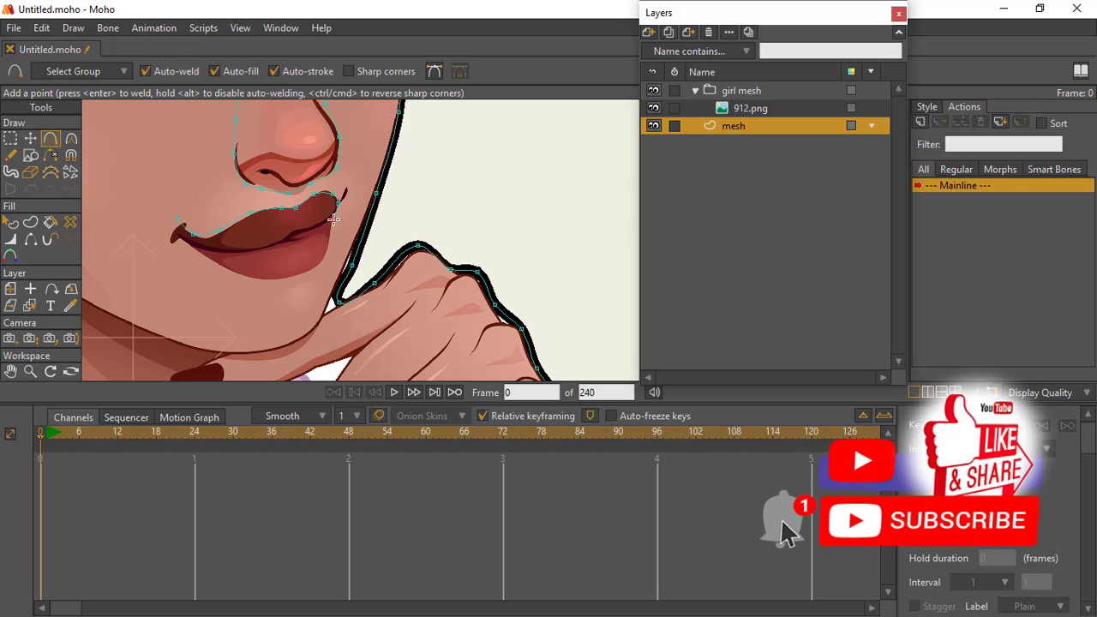
key(ctrl+z)
click(331, 223)
Step: Trace the bottom edge of the lower lip back to the near mouth corner and close the lip outline
click(330, 249)
click(318, 265)
click(289, 279)
click(250, 278)
click(228, 272)
click(202, 259)
click(180, 241)
click(172, 241)
click(177, 218)
Step: Trace the line between the lips from the far mouth corner to the near one and weld its end
drag(332, 223, 304, 230)
click(288, 238)
click(259, 249)
click(230, 252)
click(206, 249)
click(170, 227)
key(Return)
Step: Adjust the points at both mouth corners, and shift the outline point on the top knuckle slightly
key(t)
drag(418, 246, 415, 245)
drag(332, 223, 331, 190)
drag(177, 218, 177, 230)
drag(171, 241, 169, 243)
Step: Move the outline points where the jaw meets the hand inward and turn the notch point into a peak
click(347, 267)
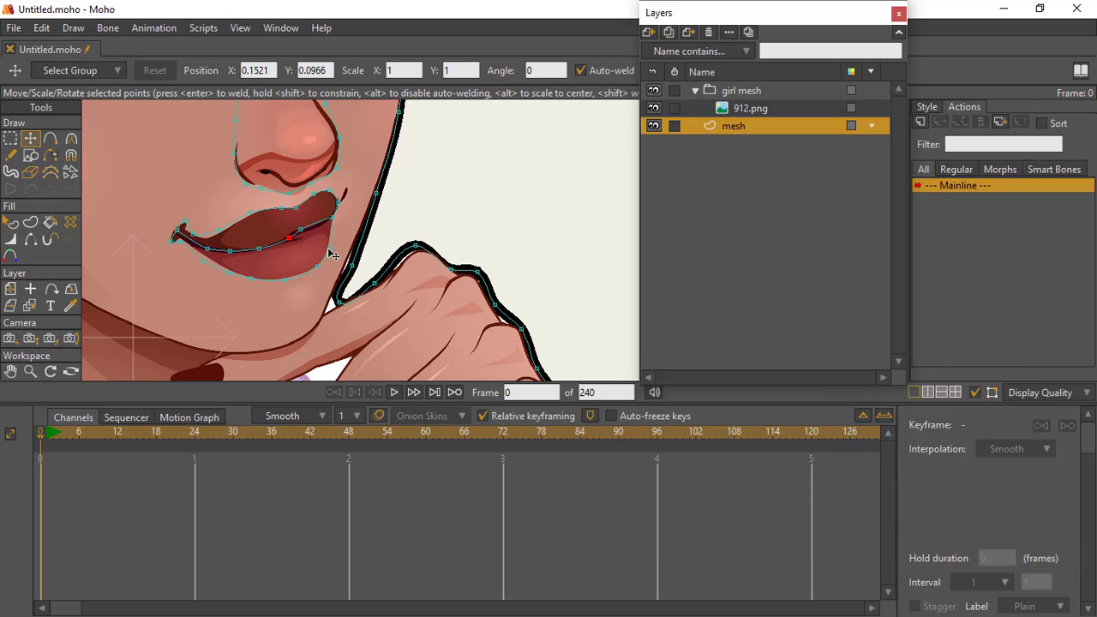
drag(340, 302, 328, 307)
click(74, 28)
click(102, 113)
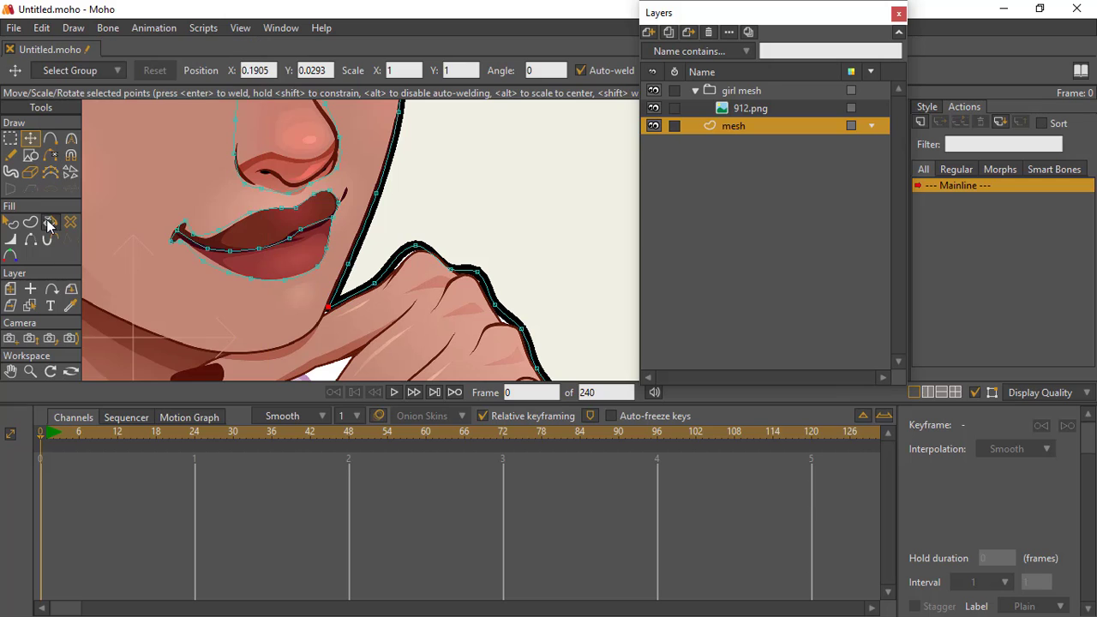
Step: Create shapes from the upper and lower lip areas with the Paint Bucket
click(51, 222)
click(271, 232)
click(274, 266)
Step: Hide the 912.png image layer to examine the traced mesh lines on their own, and show it again
click(31, 371)
drag(372, 267, 332, 269)
click(654, 109)
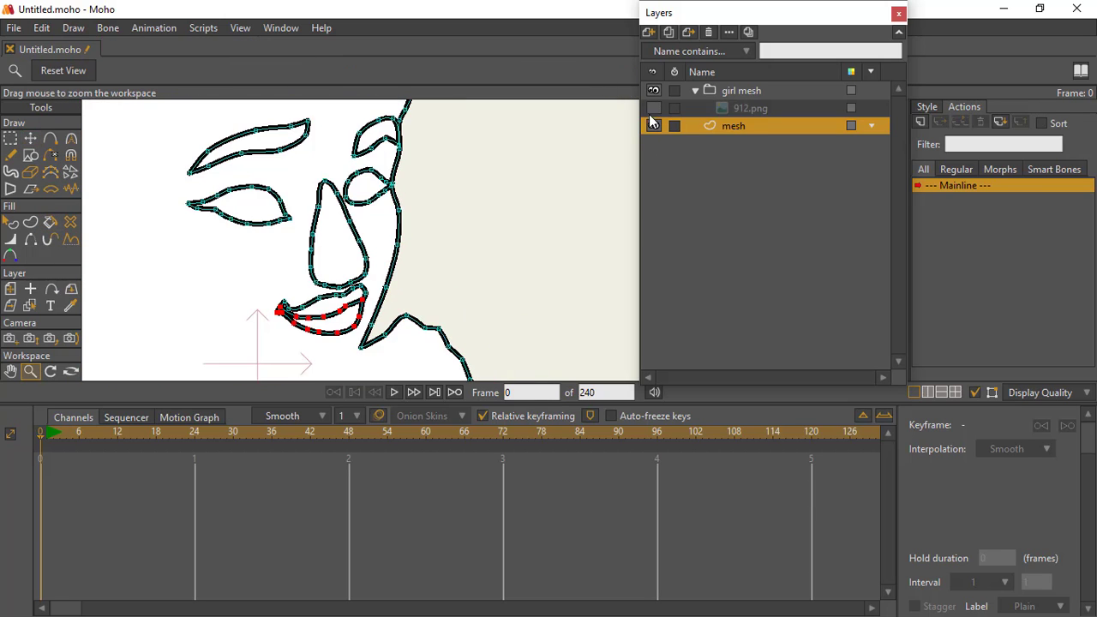
drag(365, 307, 310, 305)
drag(417, 300, 369, 300)
click(654, 109)
drag(369, 263, 339, 361)
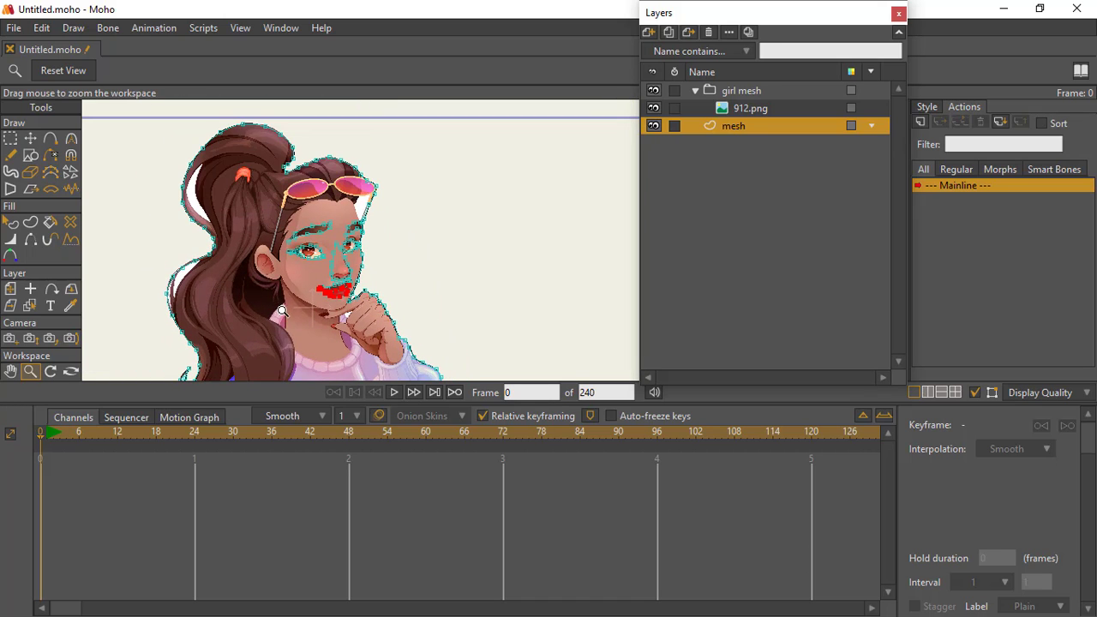
Step: Trace the inner edge of the hair from below the ear down past the neck to the sweater collar
scroll(288, 329, down, 3)
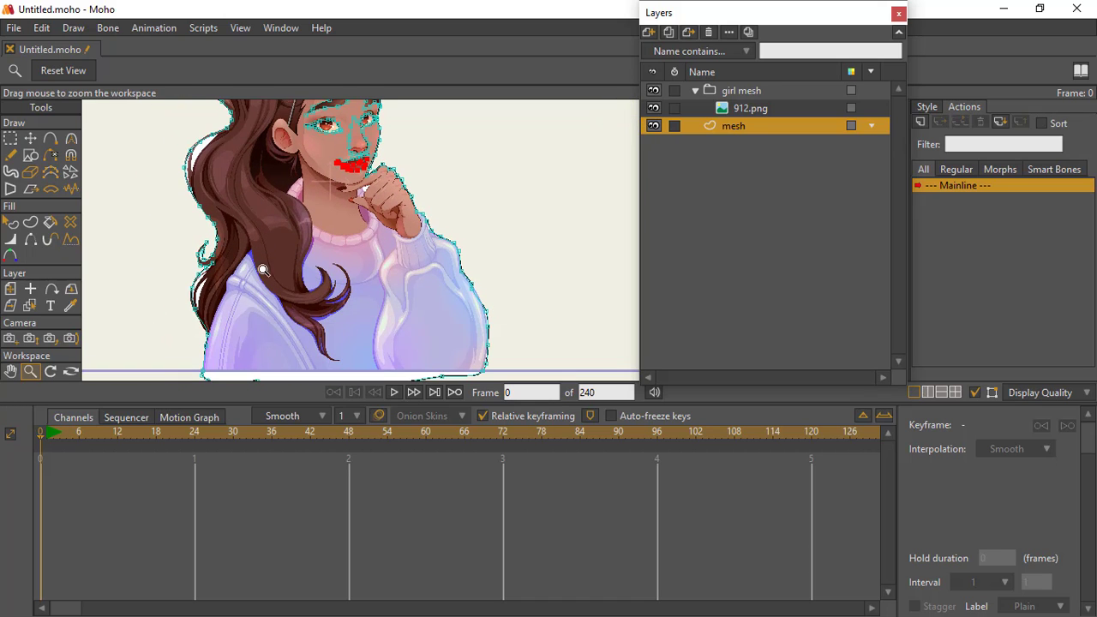
key(a)
mouse_move(295, 203)
mouse_down()
mouse_move(294, 251)
mouse_move(284, 211)
mouse_up()
click(266, 207)
click(264, 226)
click(286, 238)
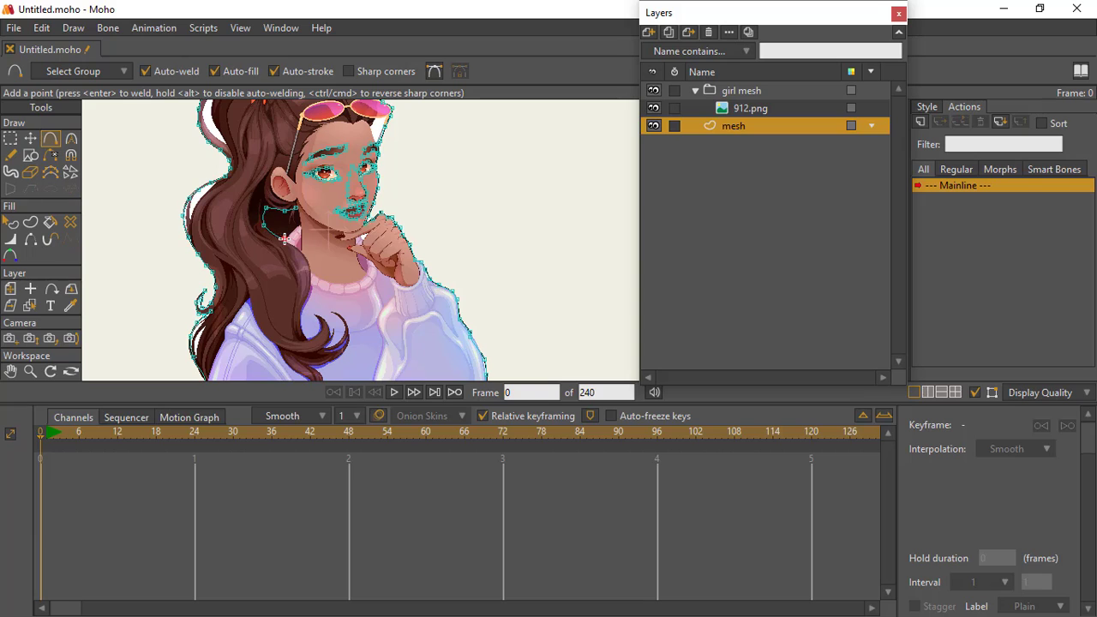
click(304, 256)
click(310, 282)
Step: Trace the mesh line around the curled hair ends over the sweater and down to the tip of the lowest strand
click(301, 315)
click(306, 335)
click(319, 325)
click(314, 314)
click(333, 339)
click(341, 326)
click(334, 312)
click(351, 326)
scroll(322, 367, down, 2)
click(302, 311)
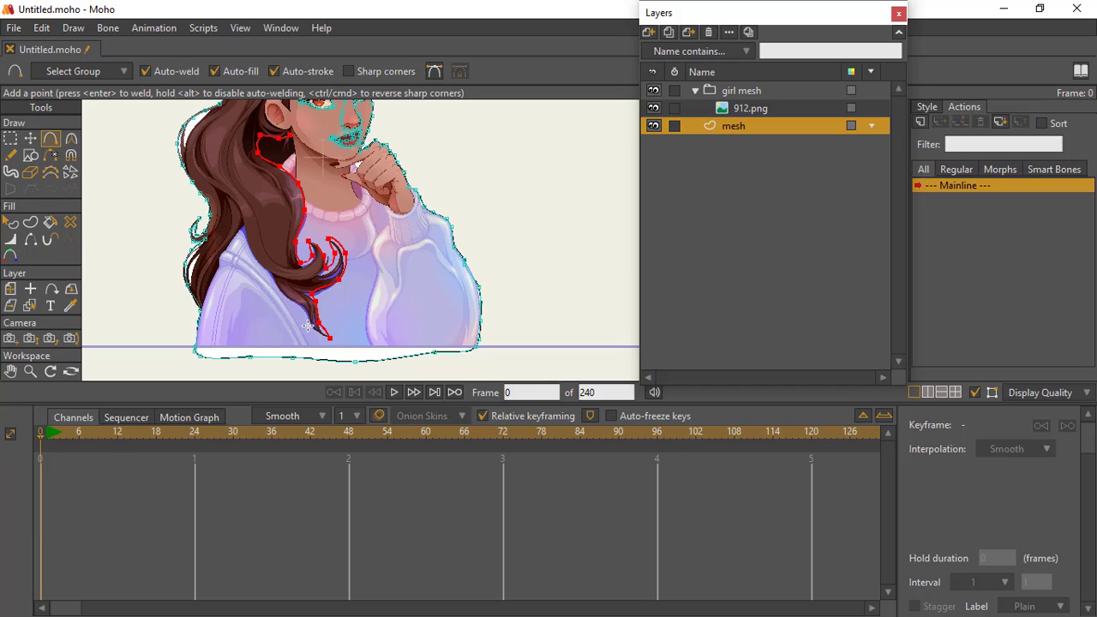
click(326, 339)
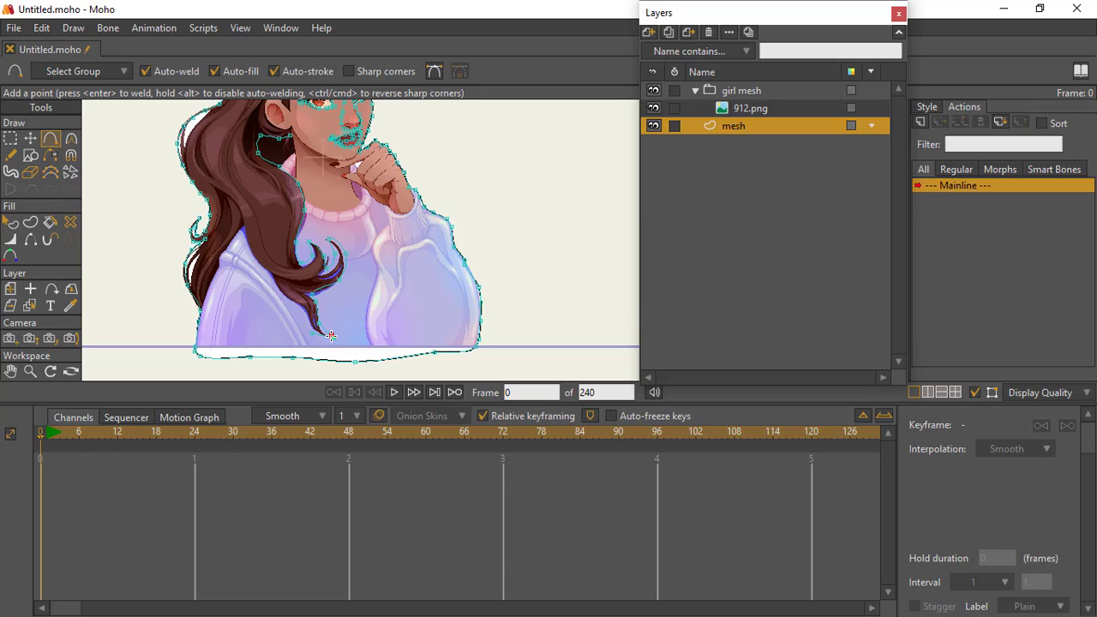
Step: Trace the hair's lower edge from the strand tip up to the shoulder and down to the outer body outline
click(310, 324)
click(290, 297)
click(260, 265)
click(238, 220)
click(229, 239)
click(218, 273)
Step: Trace the back edge of the ear from the earlobe up to its top
scroll(217, 273, up, 4)
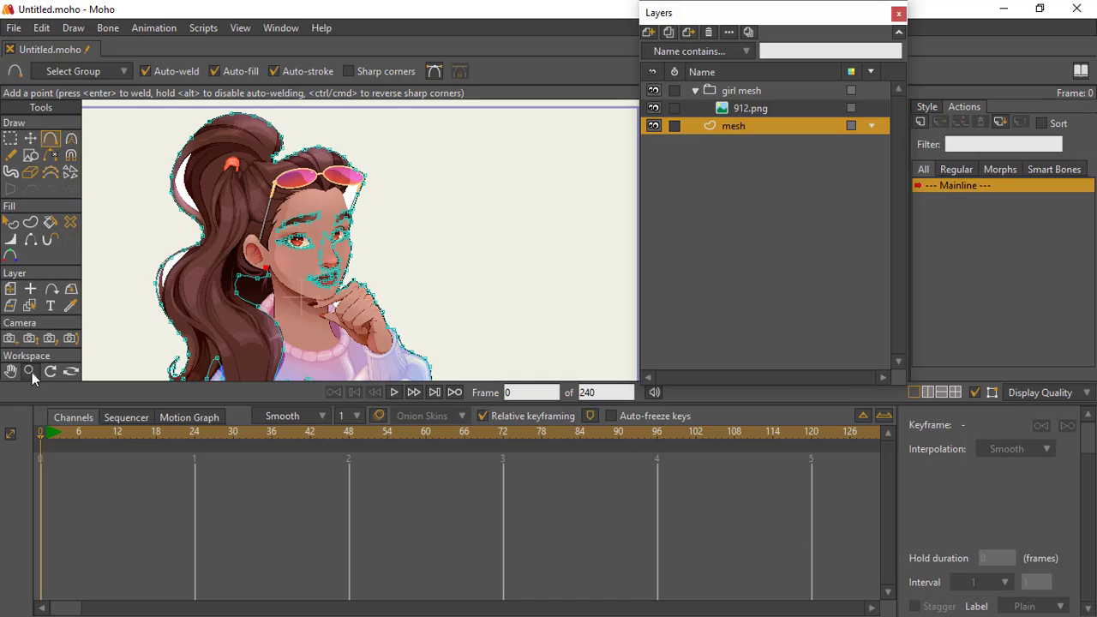
click(31, 372)
drag(239, 222, 431, 225)
click(50, 140)
click(278, 333)
click(249, 310)
click(260, 253)
click(278, 247)
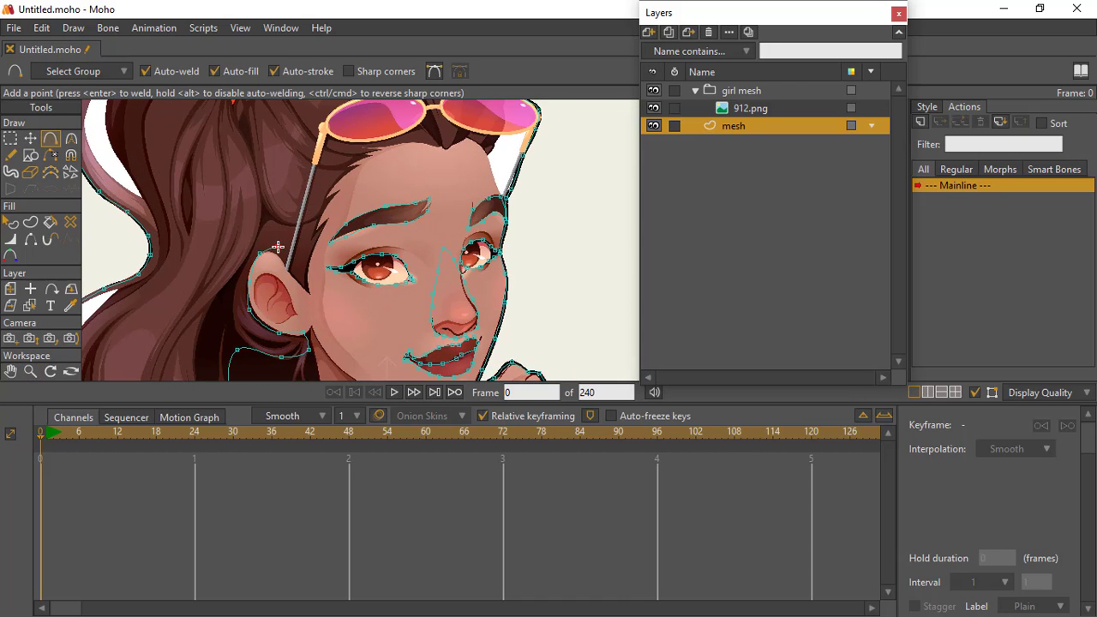
Step: Trace the hairline from the front of the ear across the forehead to the outline beside the sunglasses
scroll(282, 262, up, 3)
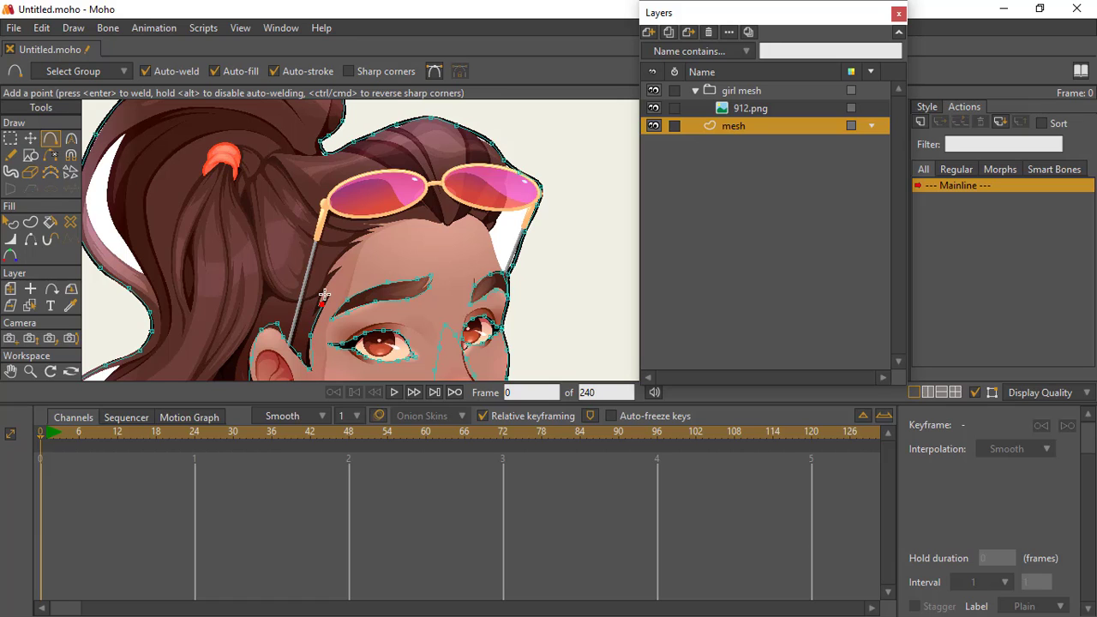
click(398, 224)
click(473, 226)
click(509, 267)
drag(252, 220, 375, 115)
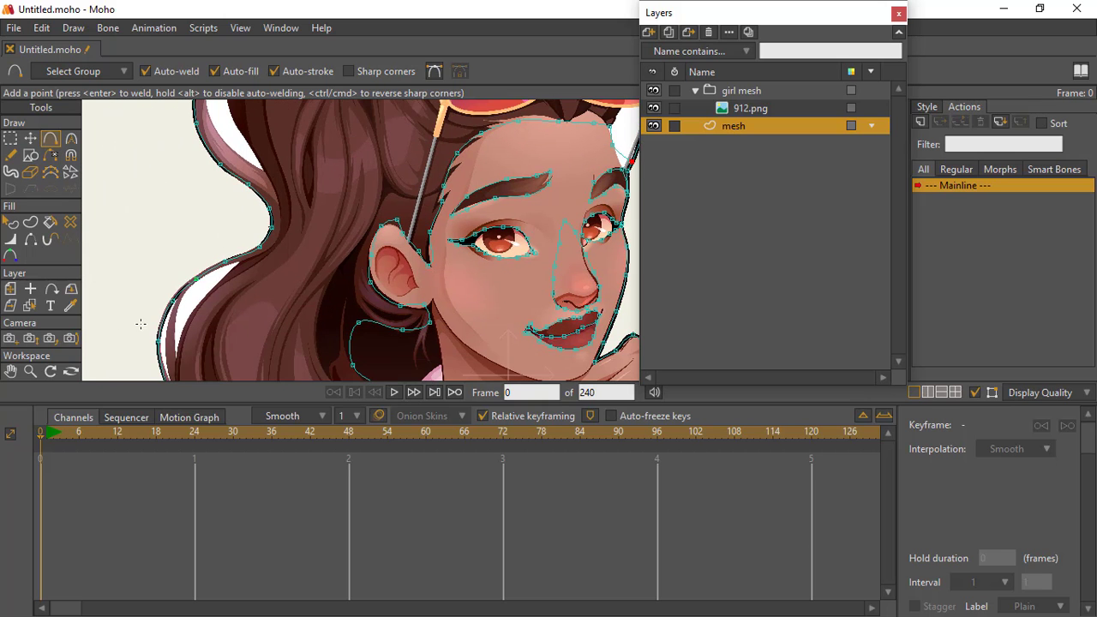
Step: Create a shape from the enclosed hair area with the Paint Bucket
click(31, 372)
drag(321, 257, 265, 217)
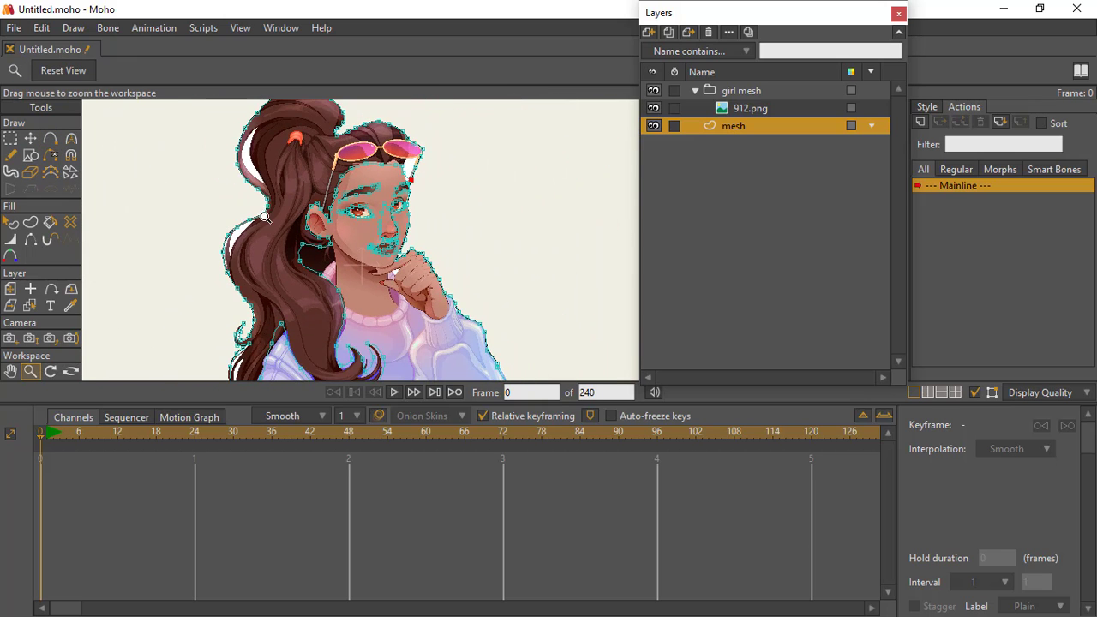
click(49, 221)
scroll(302, 196, down, 2)
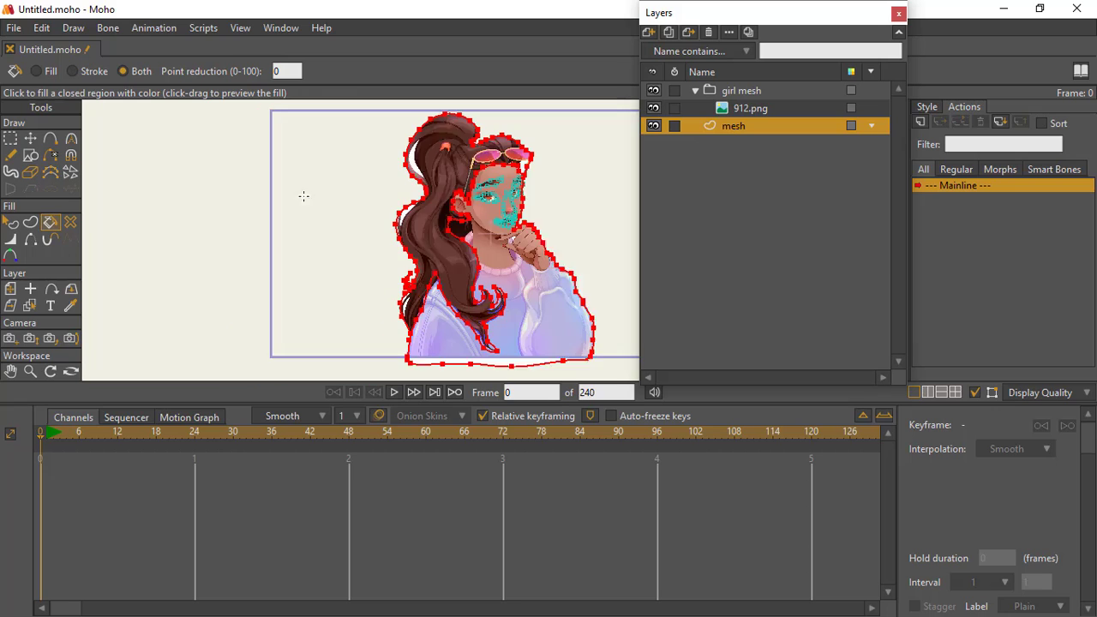
drag(355, 210, 213, 219)
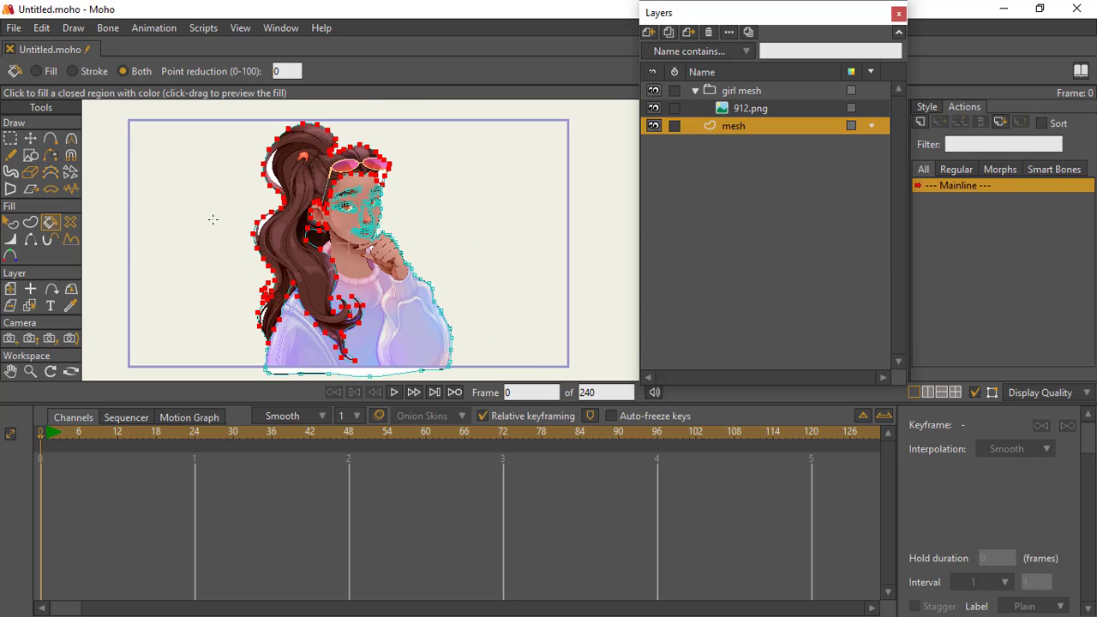
Step: Hide the 912.png image layer to check the hair section of the mesh, and show it again
click(30, 372)
drag(379, 244, 358, 257)
click(654, 108)
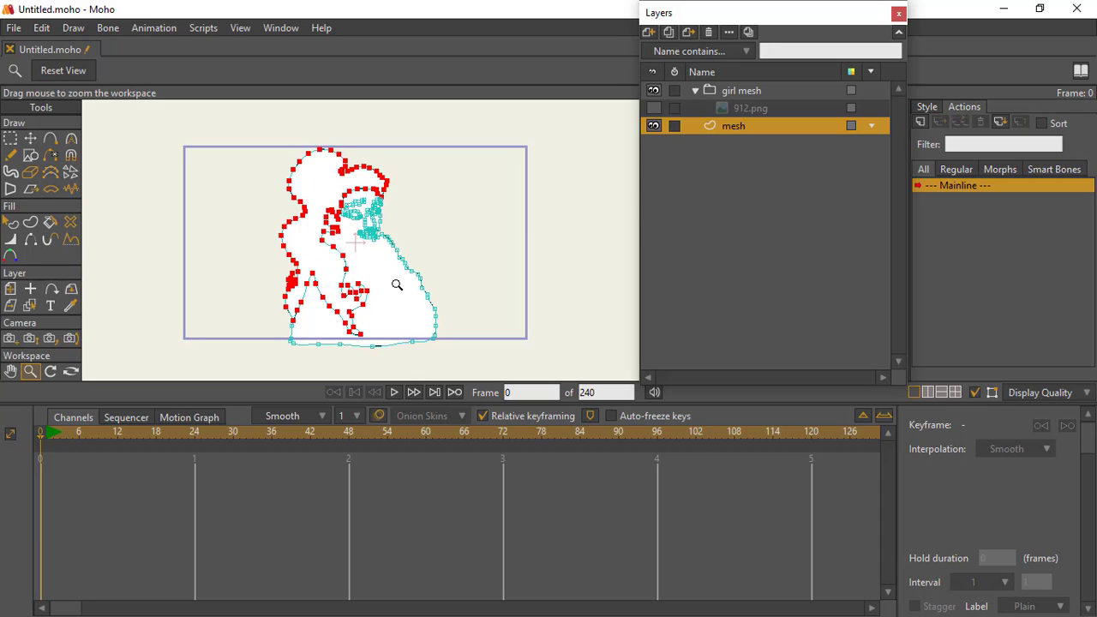
click(654, 108)
drag(322, 243, 386, 248)
Step: Try Triangulate 2D Mesh on the mesh layer
click(73, 28)
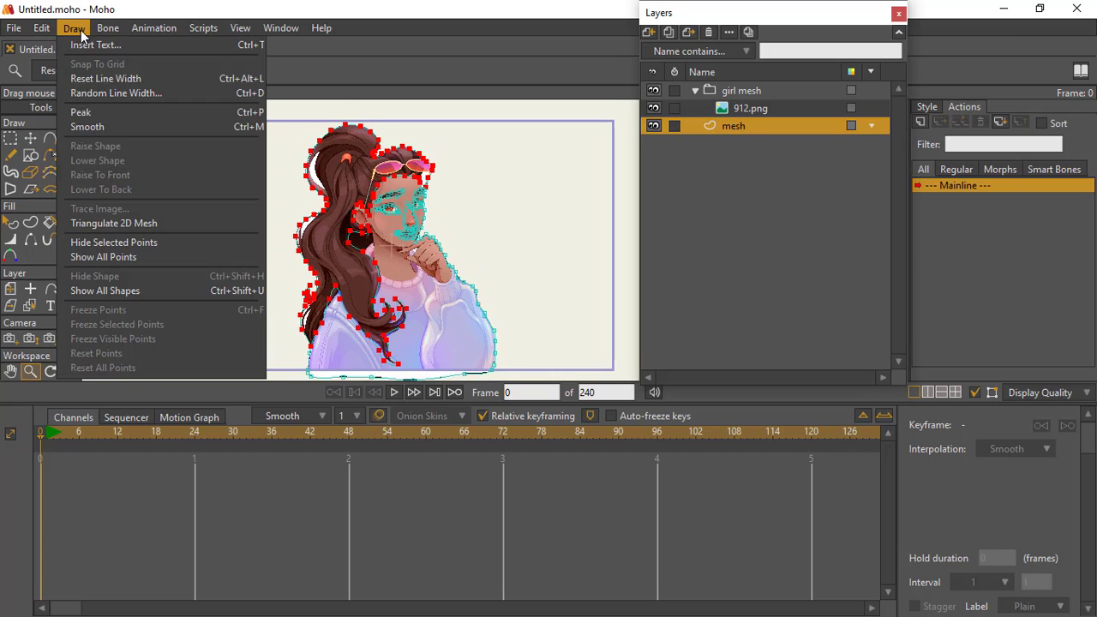
mouse_move(108, 29)
click(72, 40)
click(70, 31)
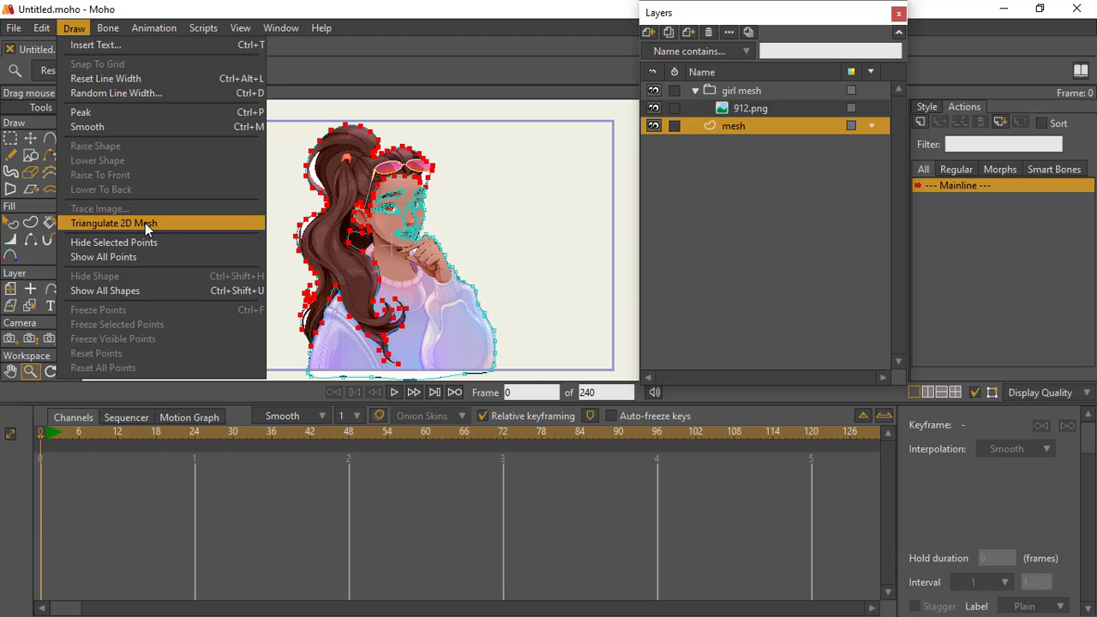
click(177, 228)
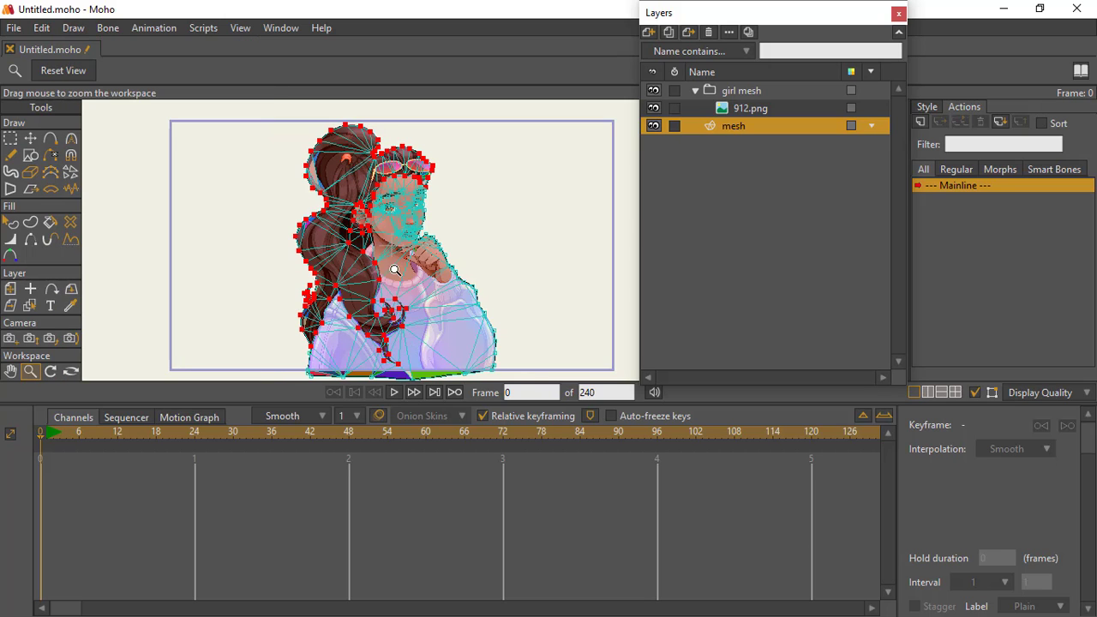
Step: Examine how the triangles are distributed over the hair, face and sweater
scroll(311, 251, up, 5)
drag(464, 218, 386, 257)
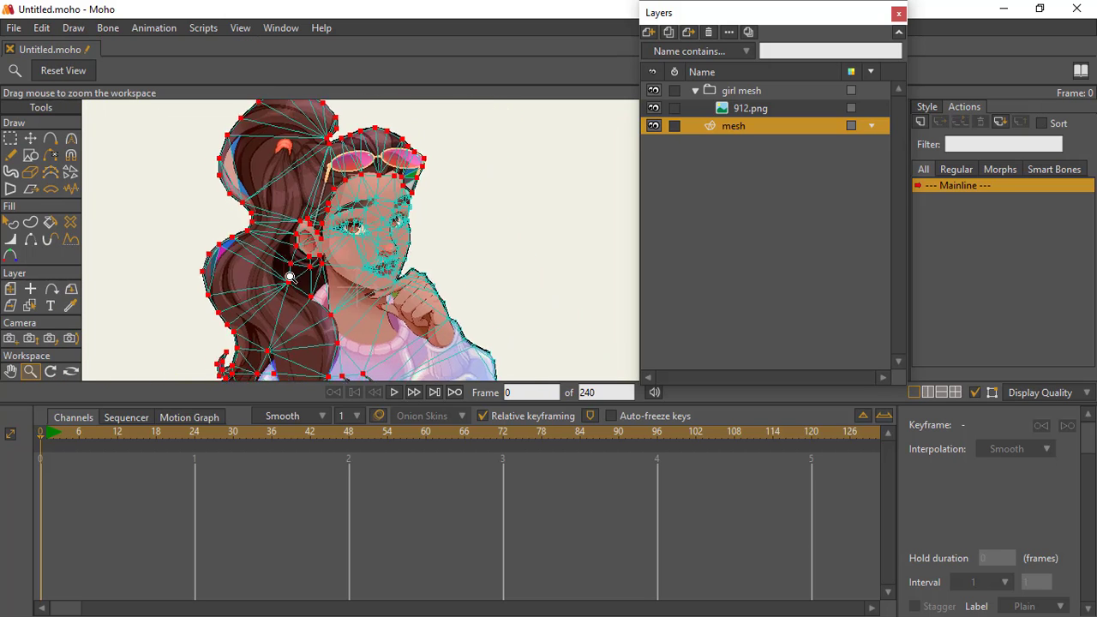
scroll(386, 249, up, 2)
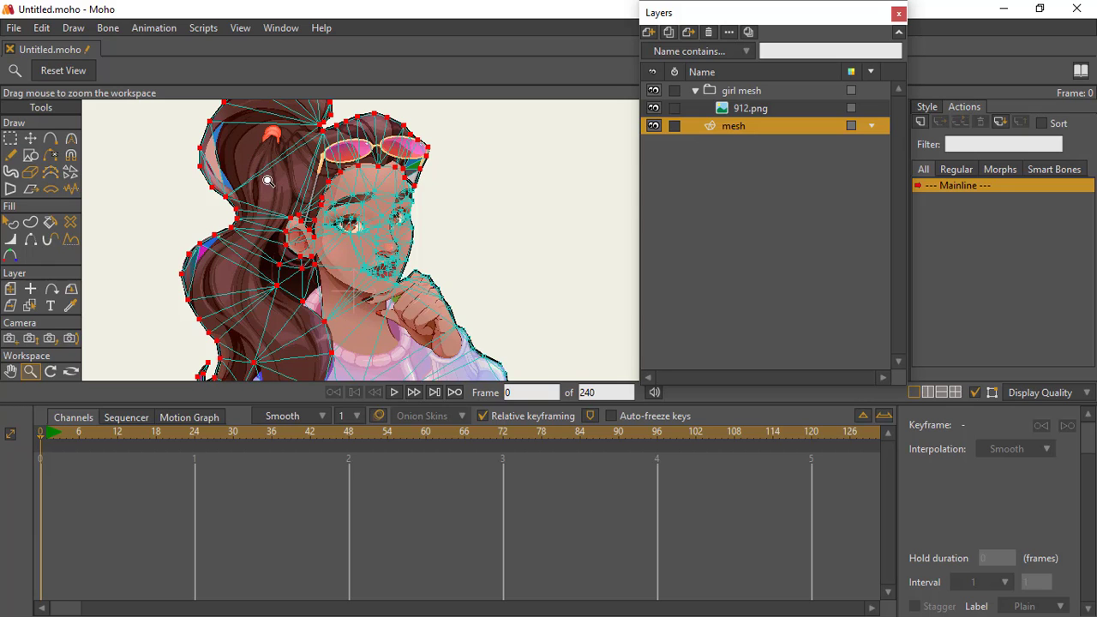
drag(280, 190, 320, 118)
drag(353, 260, 308, 181)
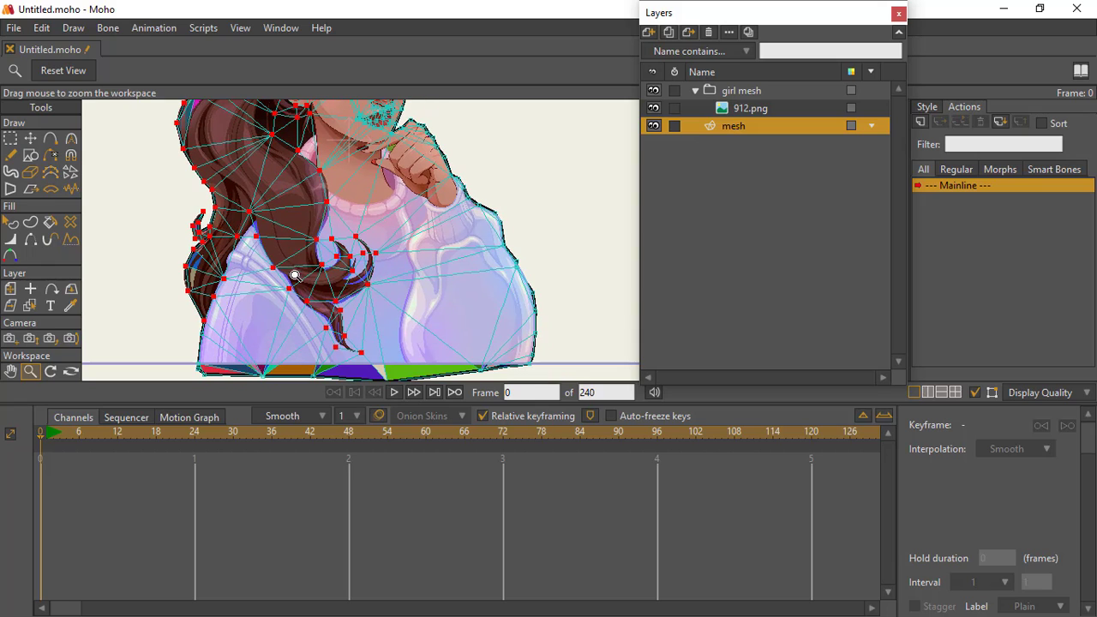
drag(301, 240, 299, 237)
scroll(299, 237, down, 3)
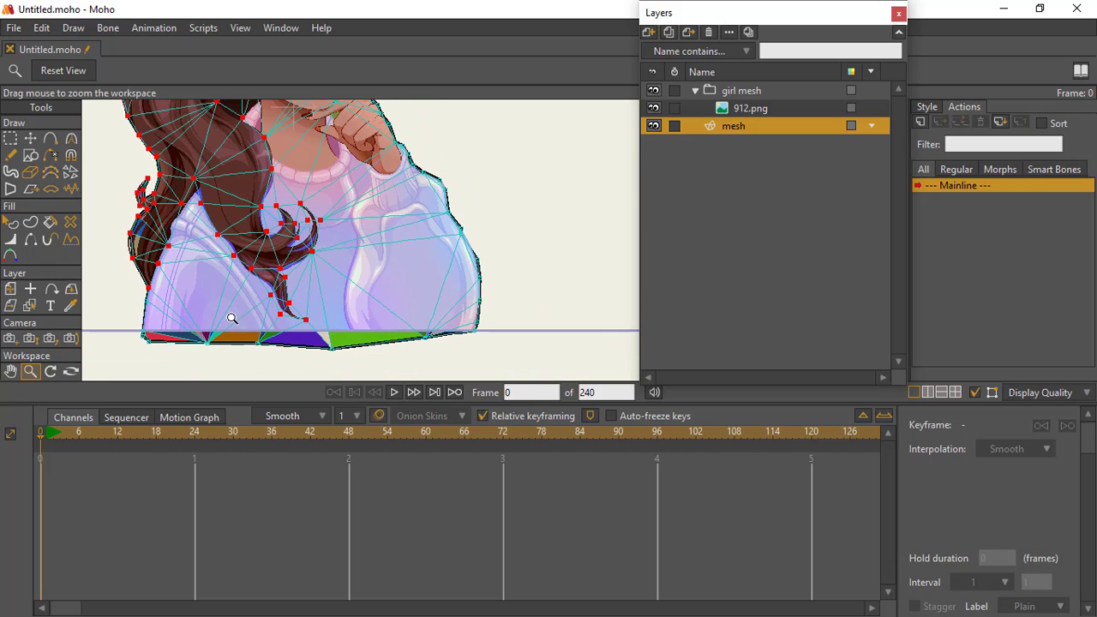
scroll(382, 220, up, 3)
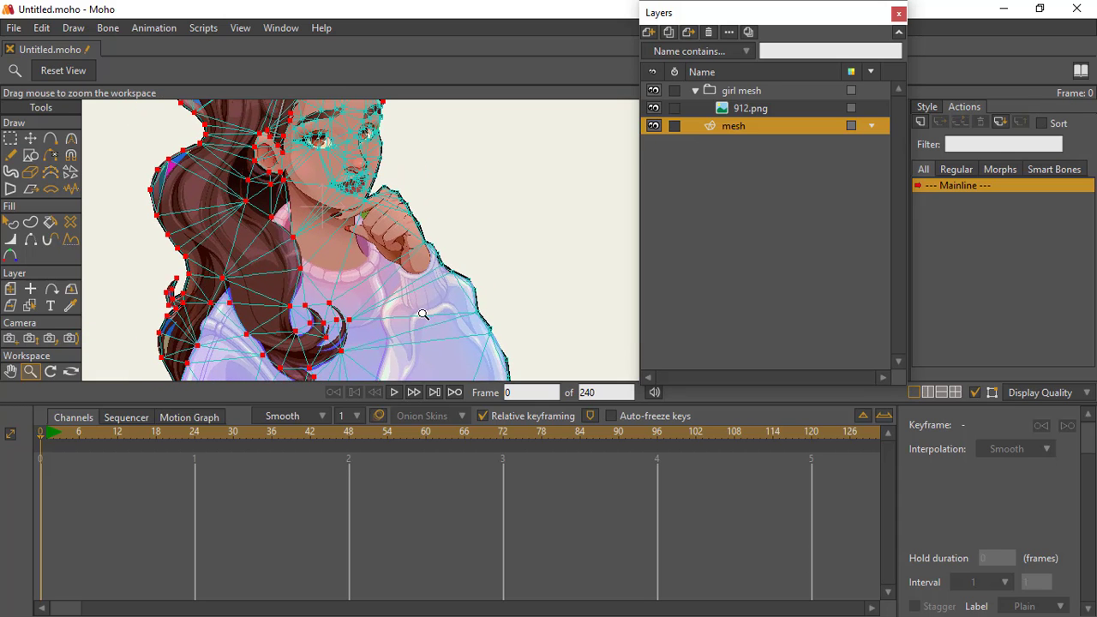
scroll(387, 206, down, 3)
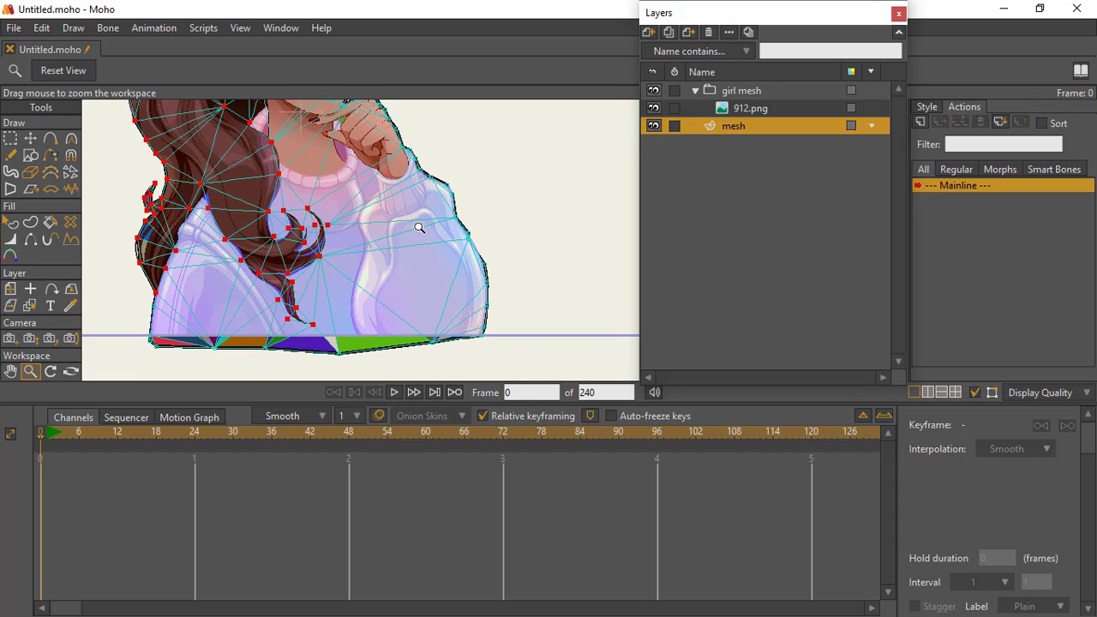
scroll(399, 286, up, 4)
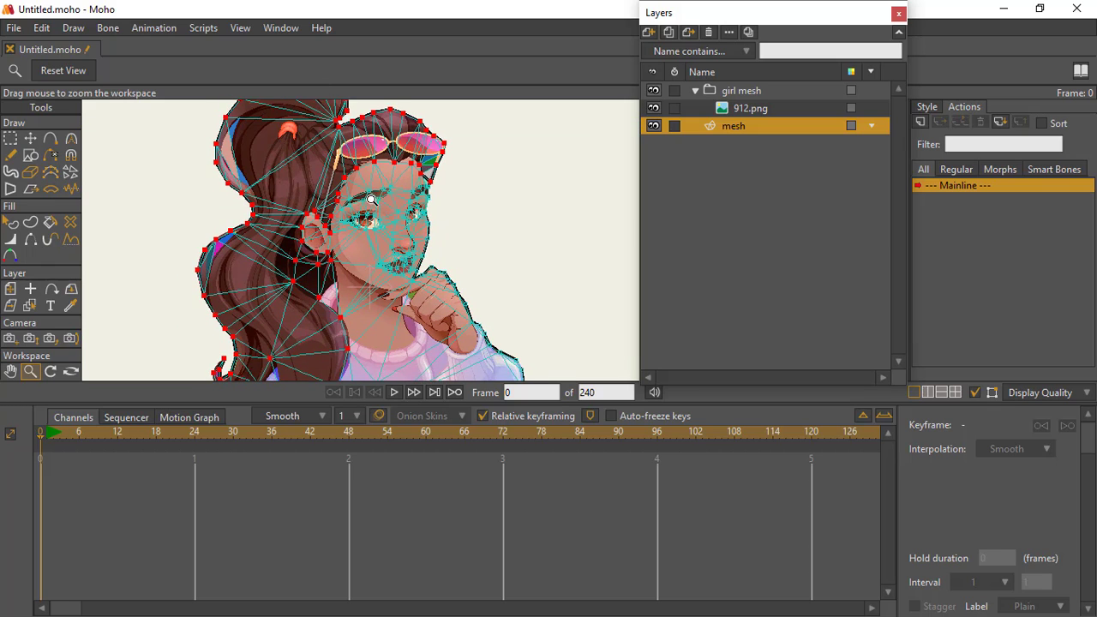
Step: Undo the triangulation and draw two dividing lines across the upper ponytail, to the notch in the head outline and to the hairline
click(53, 139)
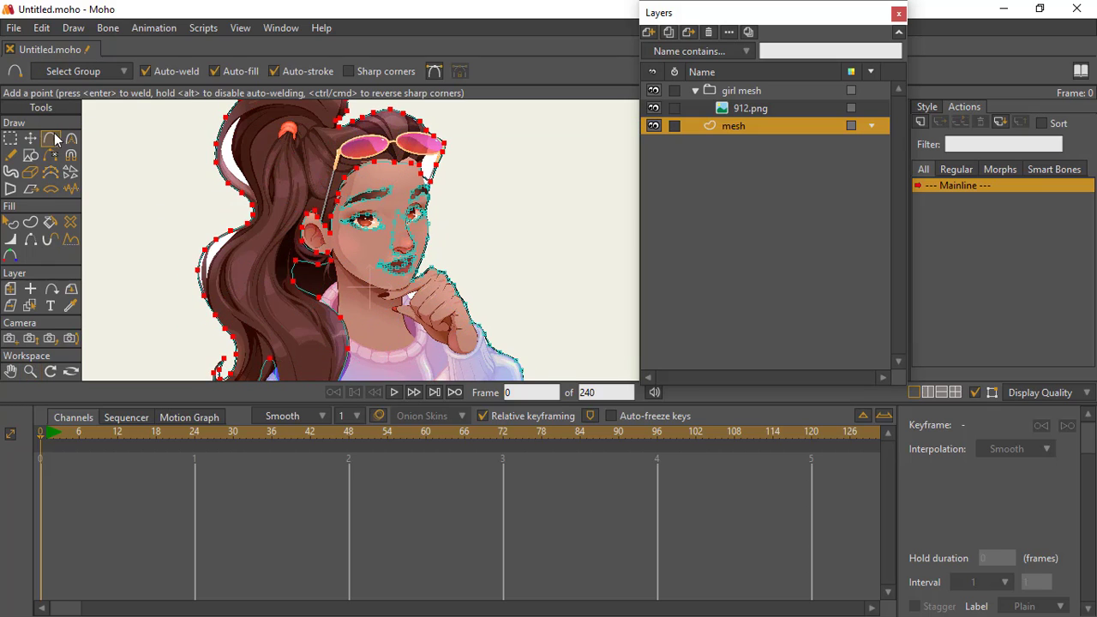
scroll(258, 201, up, 2)
drag(279, 145, 329, 190)
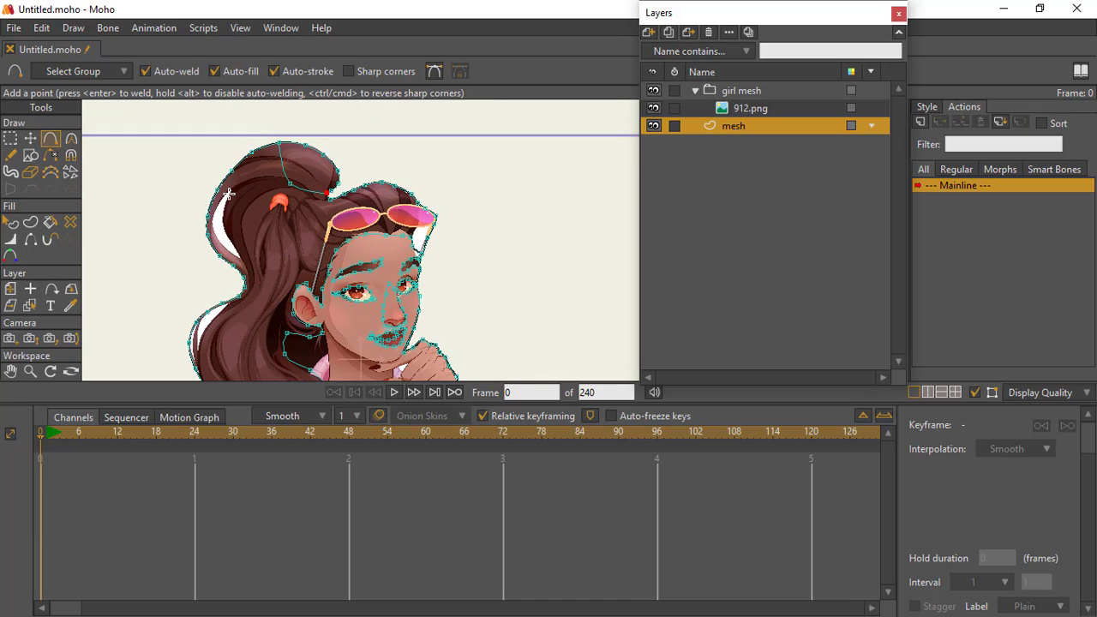
drag(228, 194, 260, 240)
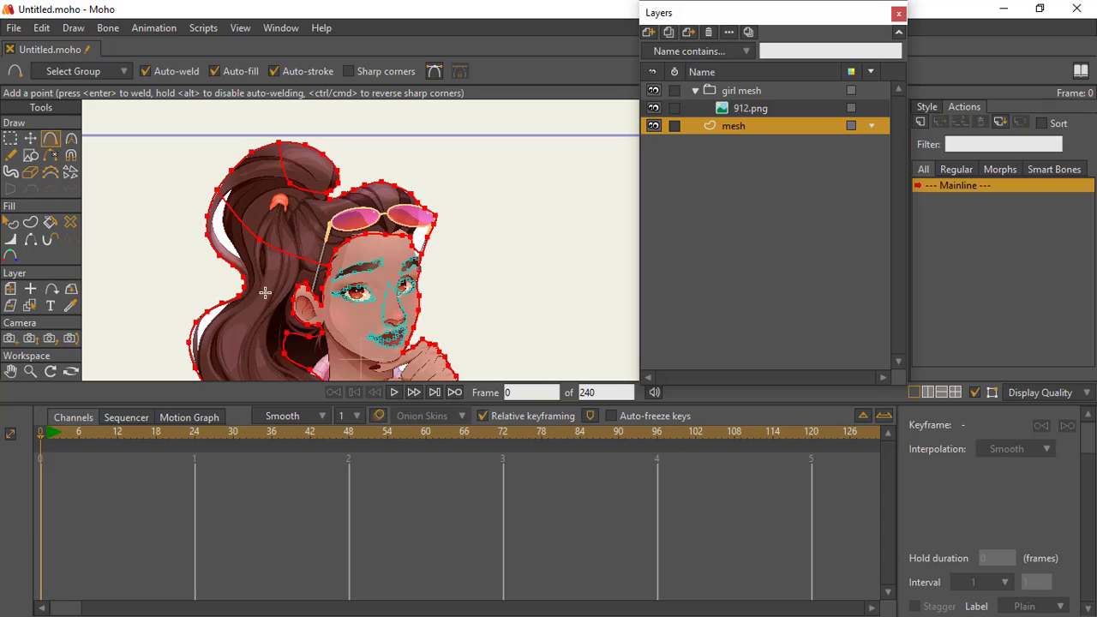
Step: Draw dividing lines across the middle of the ponytail, from its outer edge to the ear, the gap below the ear and the neck-side edge
scroll(258, 221, down, 3)
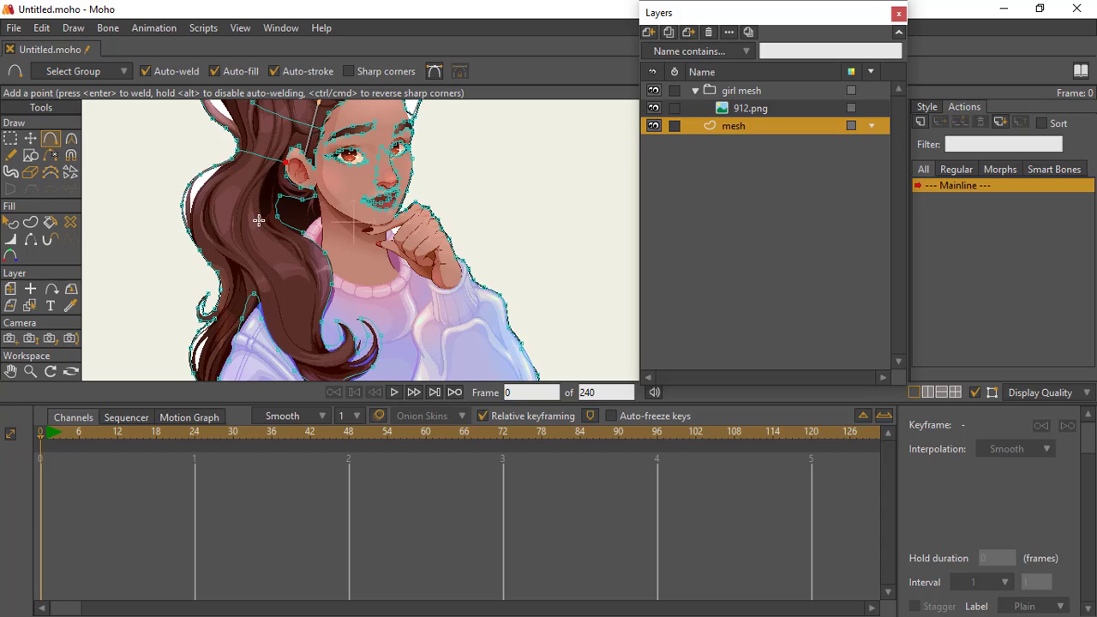
drag(202, 177, 236, 213)
click(276, 217)
drag(210, 254, 325, 252)
Step: Draw a dividing line across the lower hair above the shoulder and extend a branch down to the base of the curls
drag(257, 298, 315, 317)
scroll(318, 184, down, 3)
drag(318, 183, 326, 187)
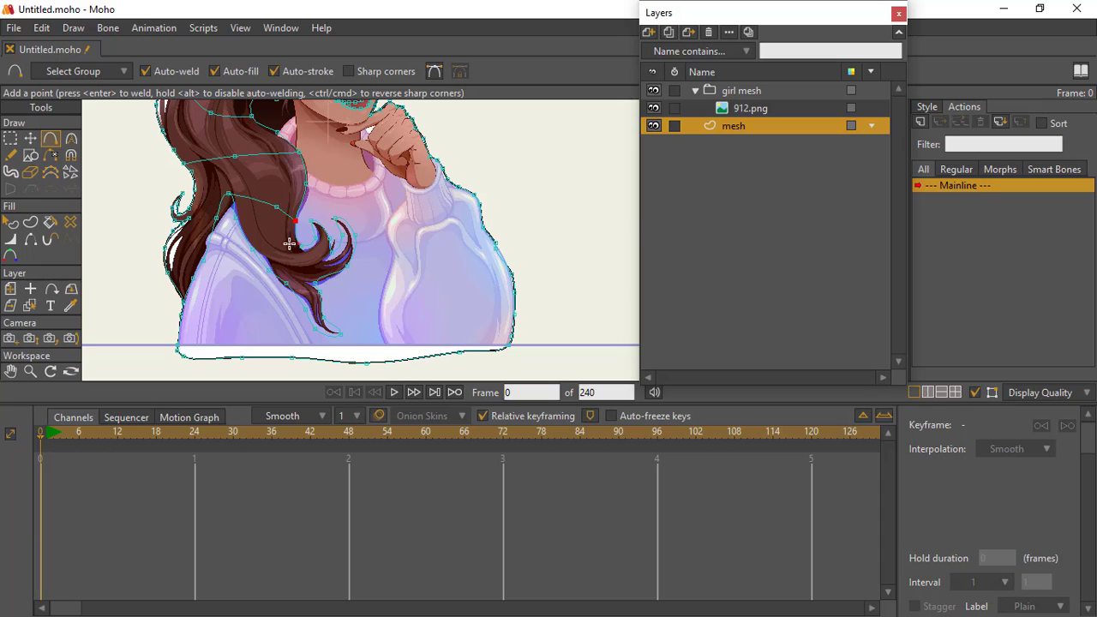
mouse_move(295, 222)
mouse_down()
mouse_move(289, 269)
mouse_move(314, 287)
mouse_move(312, 267)
mouse_move(299, 272)
mouse_move(332, 294)
mouse_up()
Step: Connect the hair's cross lines with a lengthwise line running up the middle of the ponytail
scroll(332, 293, up, 1)
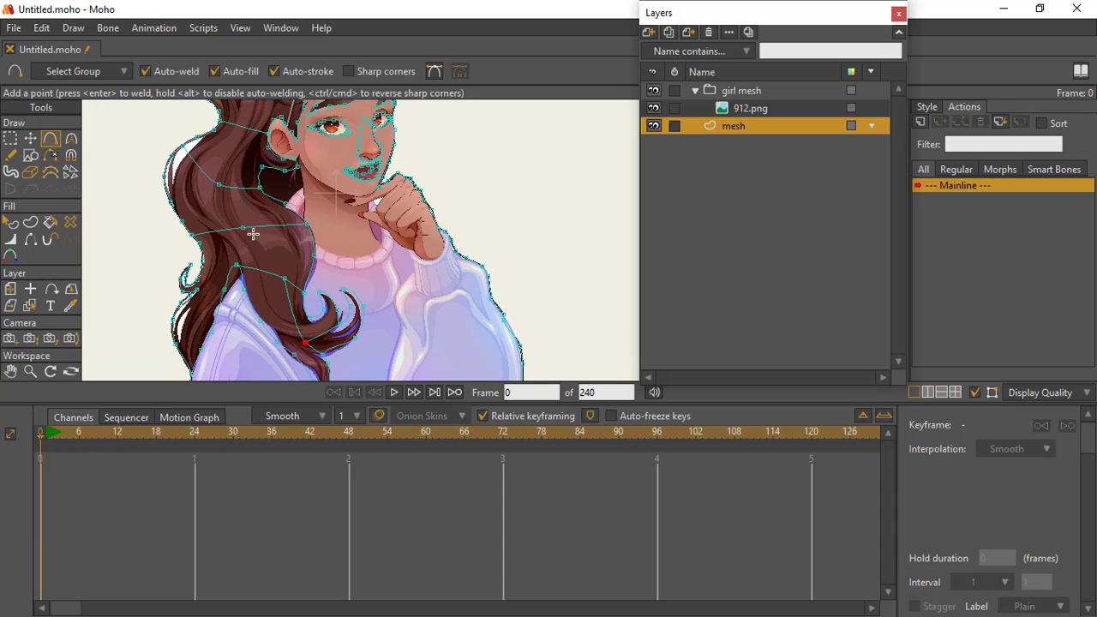
click(227, 181)
scroll(244, 250, up, 6)
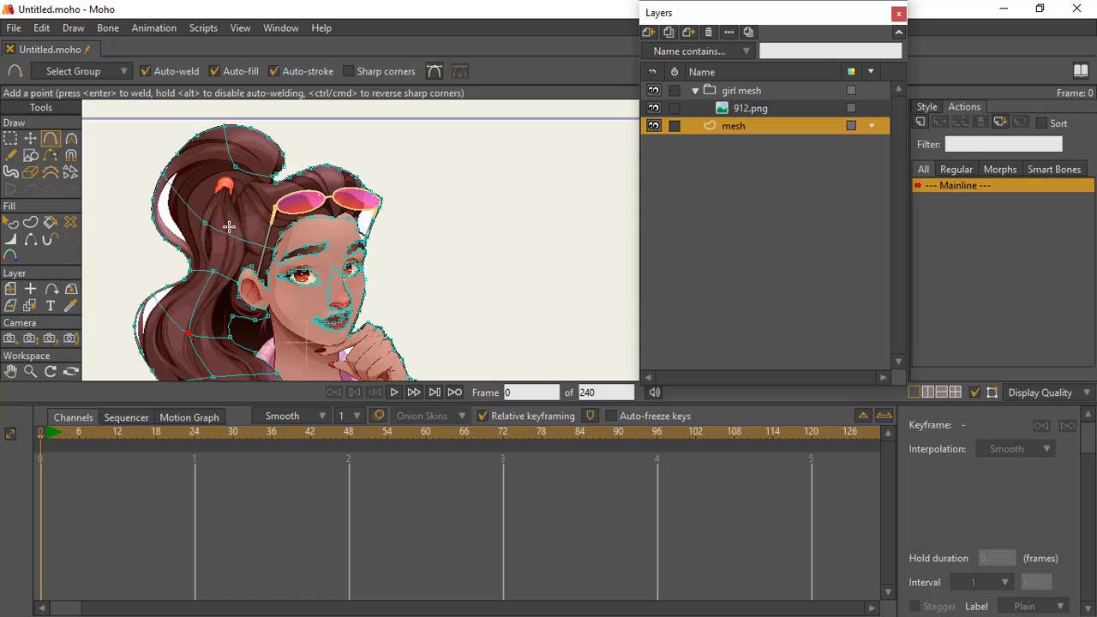
click(234, 165)
drag(334, 241, 306, 190)
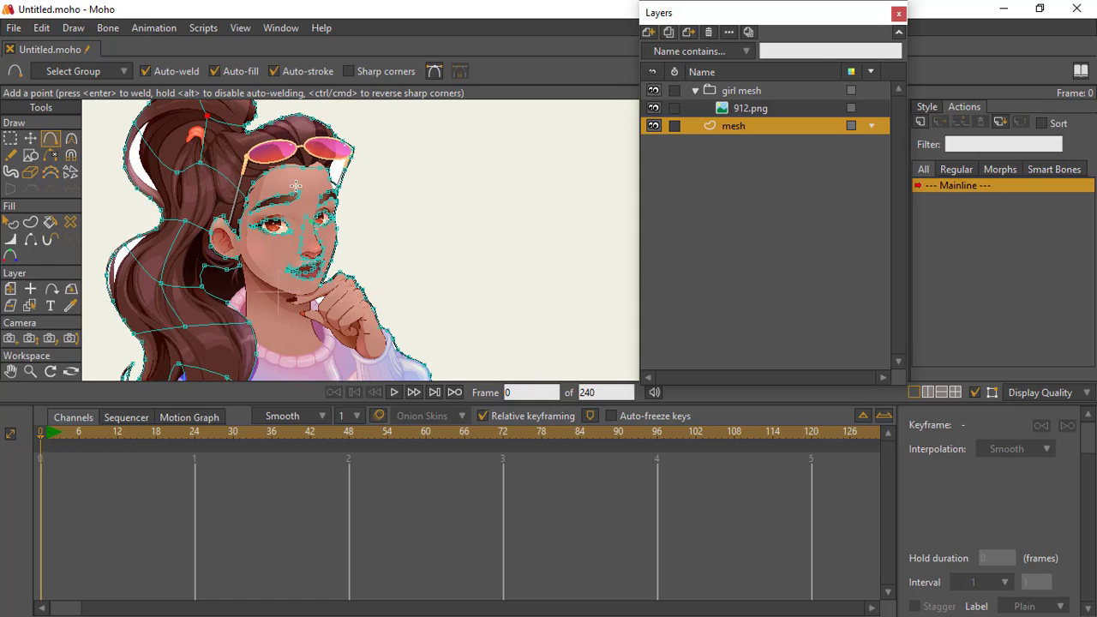
Step: Trace the sweater cuff's edge below the wrist from the forearm outline around to the inner side of the hand
scroll(295, 186, down, 7)
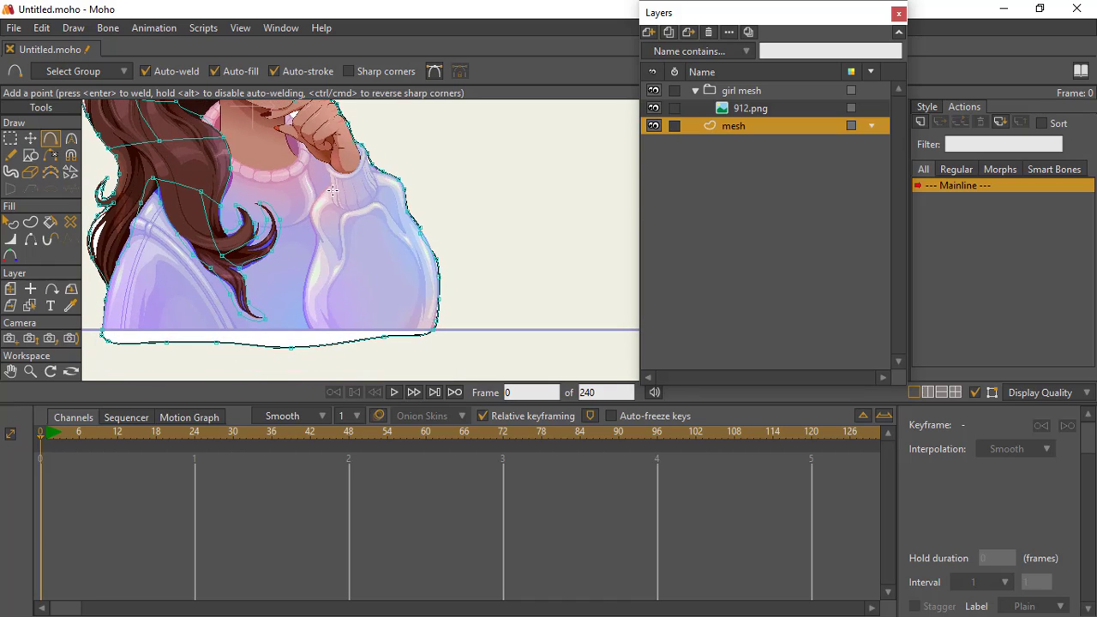
click(376, 201)
click(350, 215)
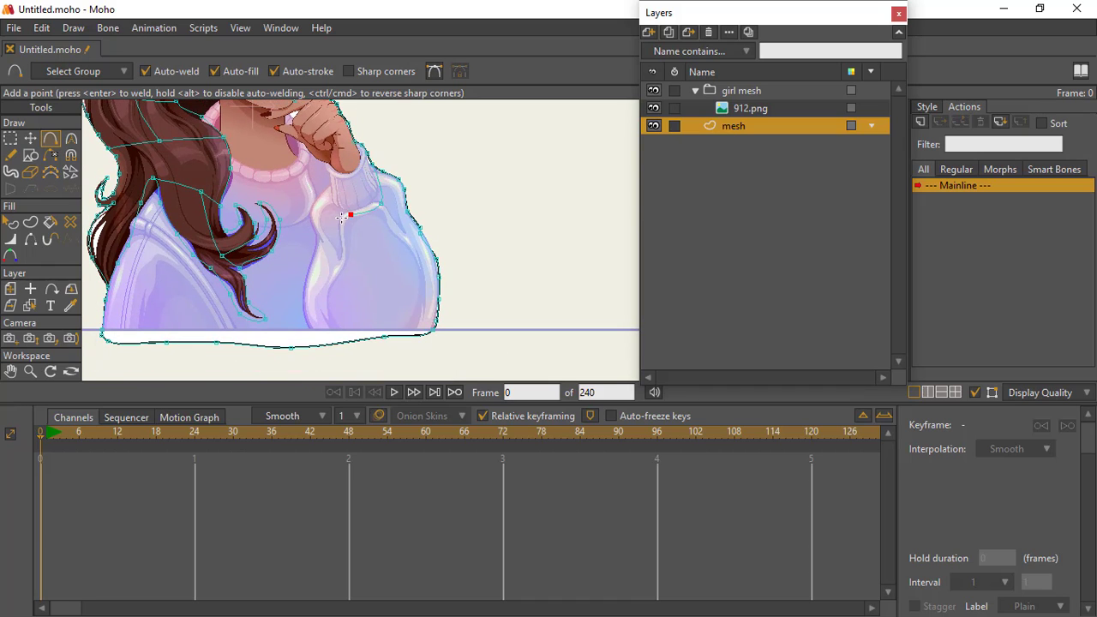
click(313, 164)
Step: Continue the mesh line along the underside of the hand to the fingertip and along the jaw toward the ear
scroll(326, 214, up, 3)
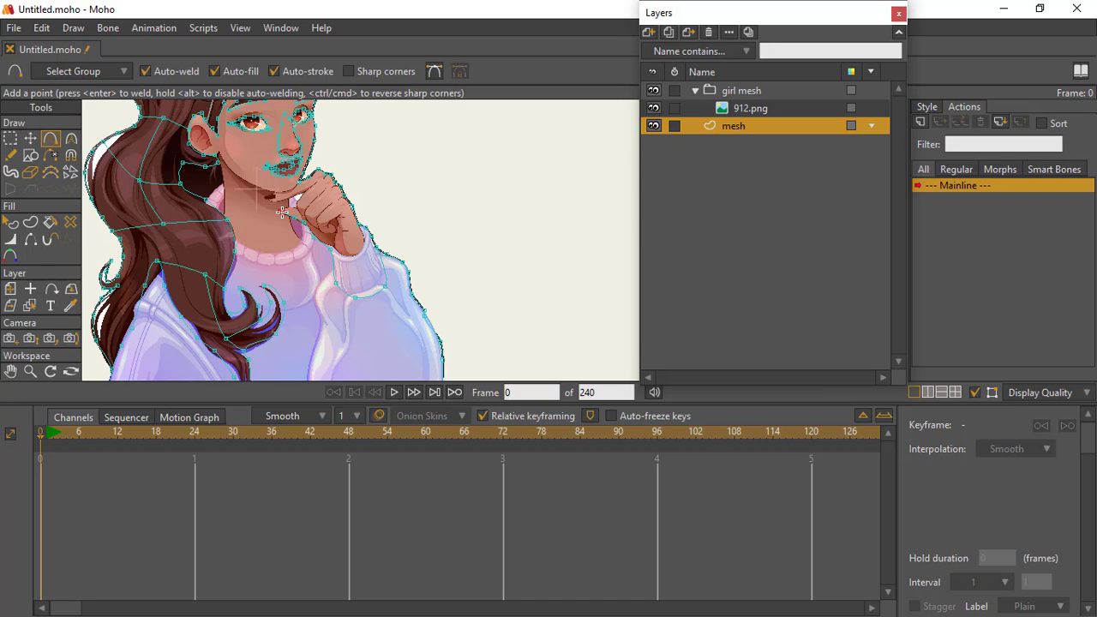
click(269, 197)
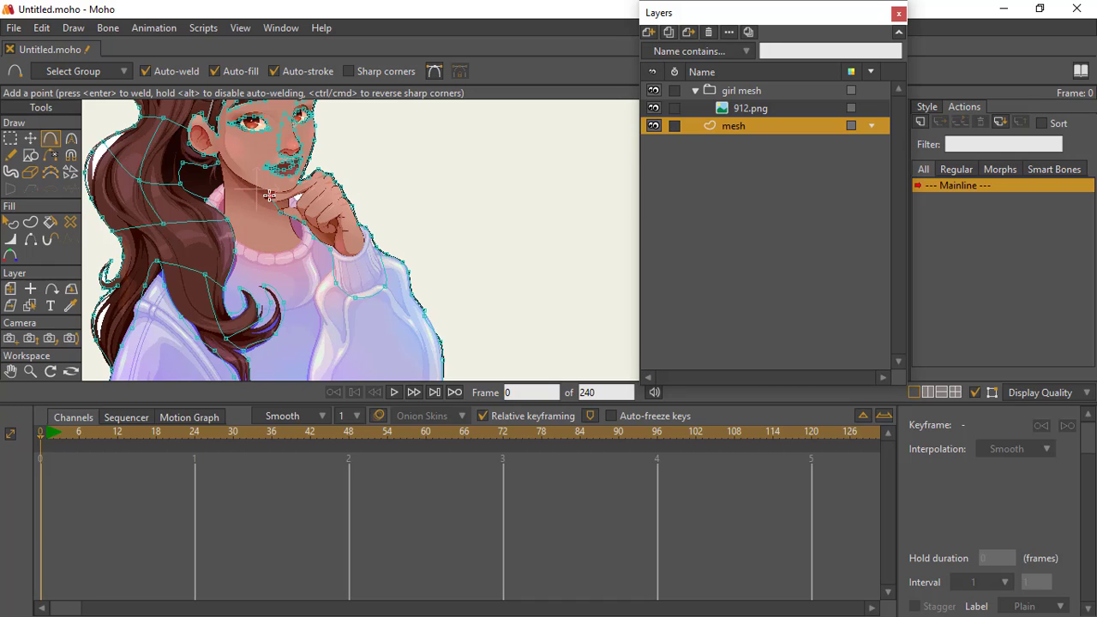
click(229, 166)
Step: Draw dividing lines down the sweater from the cuff, raised sleeve, hair strand and shoulder to the bottom outline
scroll(325, 222, down, 3)
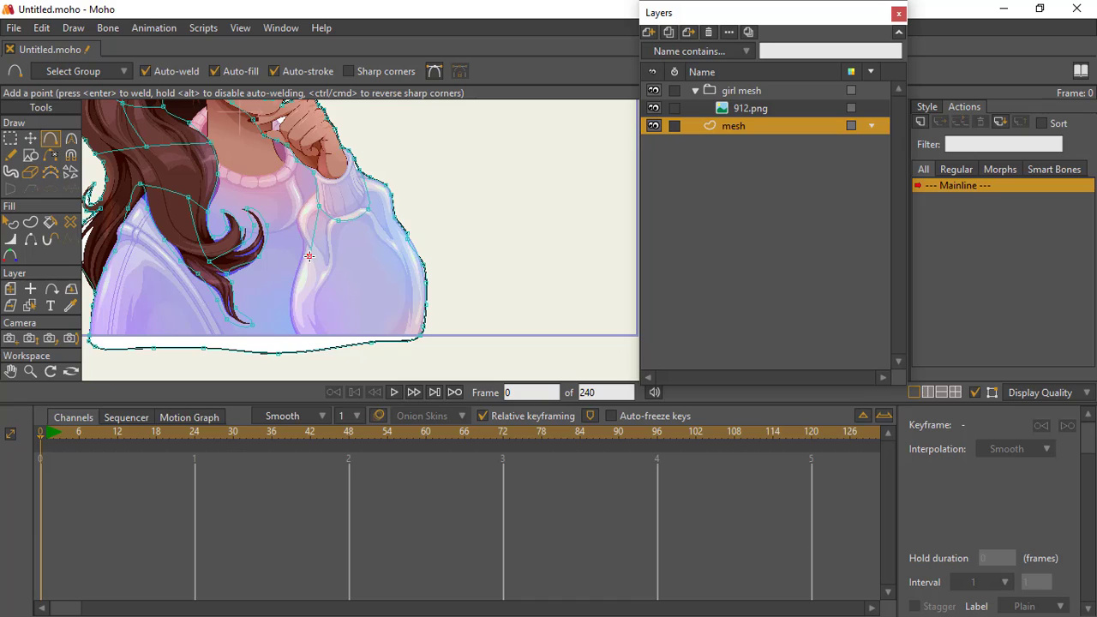
drag(304, 321, 279, 352)
drag(339, 221, 342, 273)
drag(356, 341, 370, 335)
drag(376, 218, 390, 262)
drag(409, 321, 420, 335)
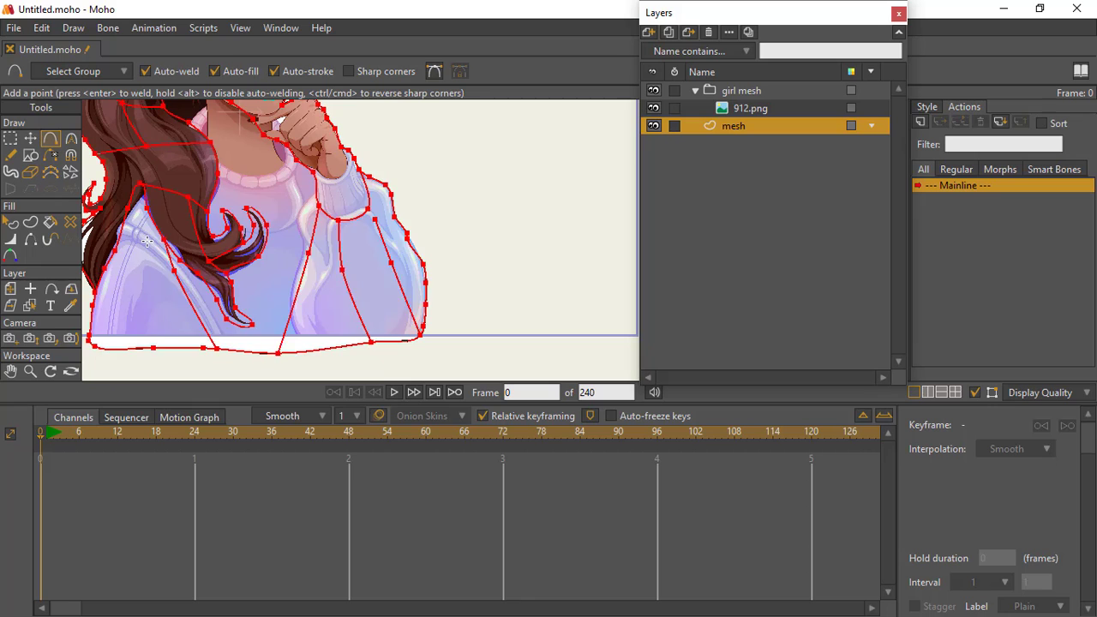
drag(135, 242, 134, 348)
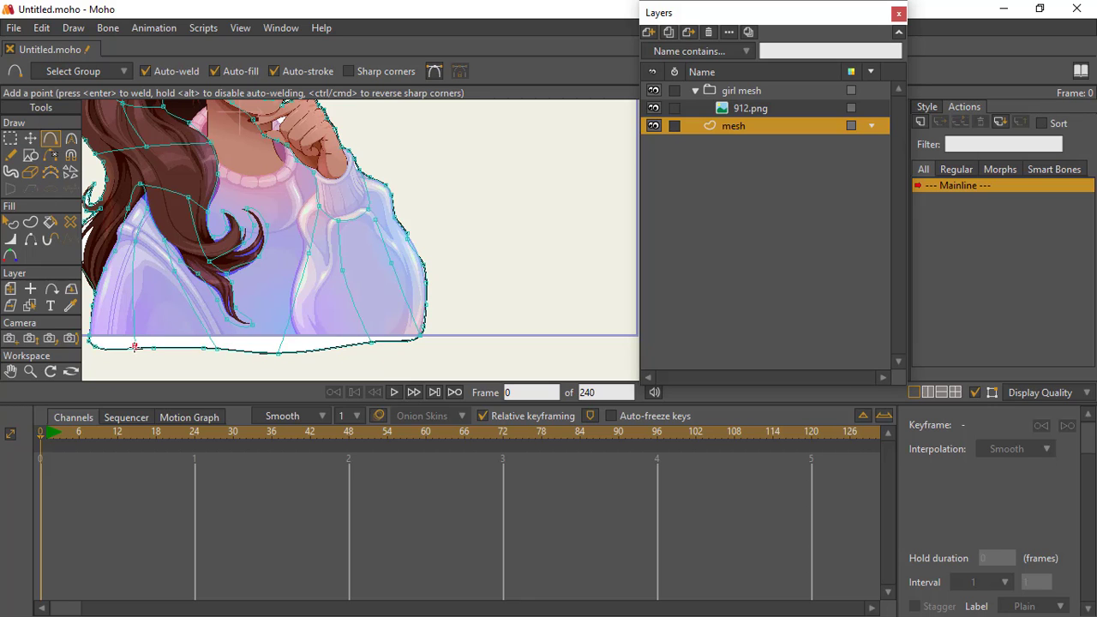
Step: Triangulate the finished hair, face, hand and sweater vector outline into a 2D mesh
click(32, 373)
drag(310, 283, 183, 292)
drag(298, 225, 336, 281)
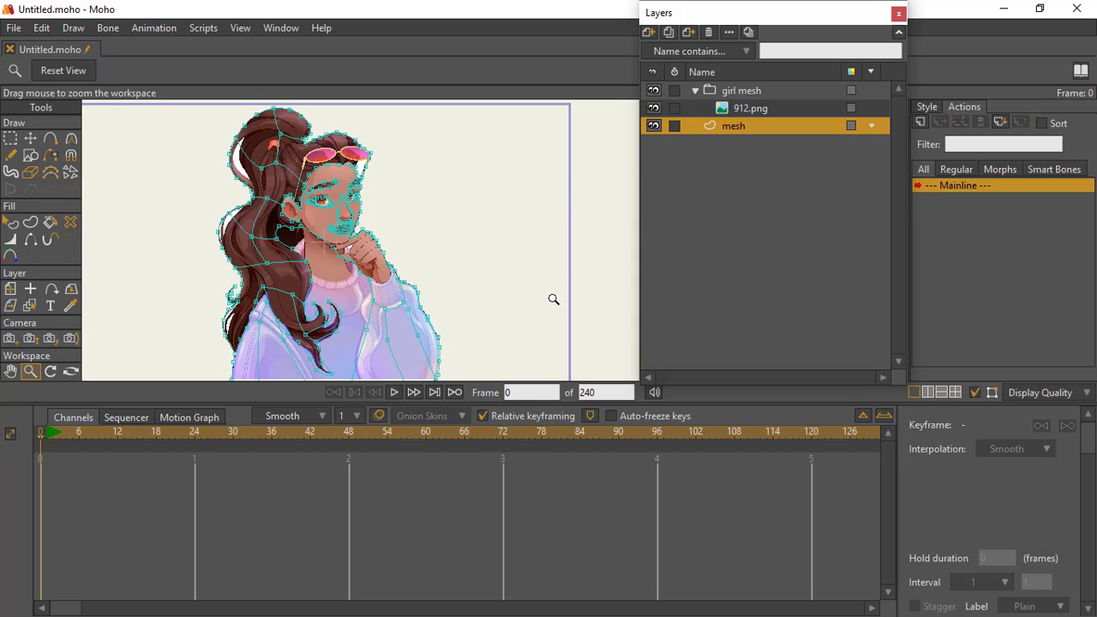
drag(554, 299, 468, 264)
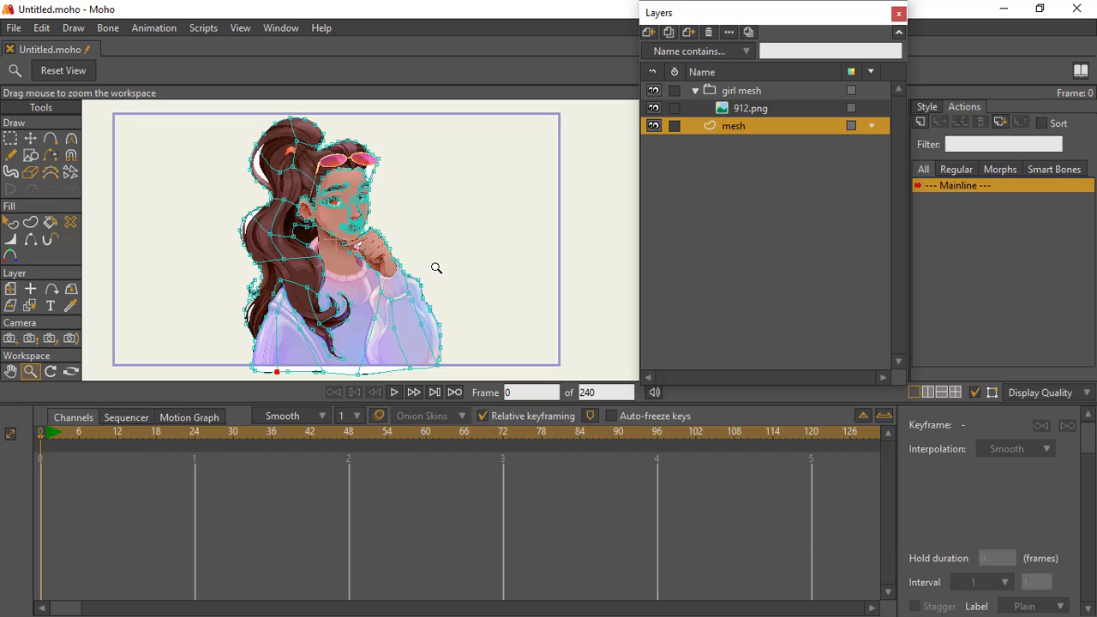
click(53, 143)
click(286, 275)
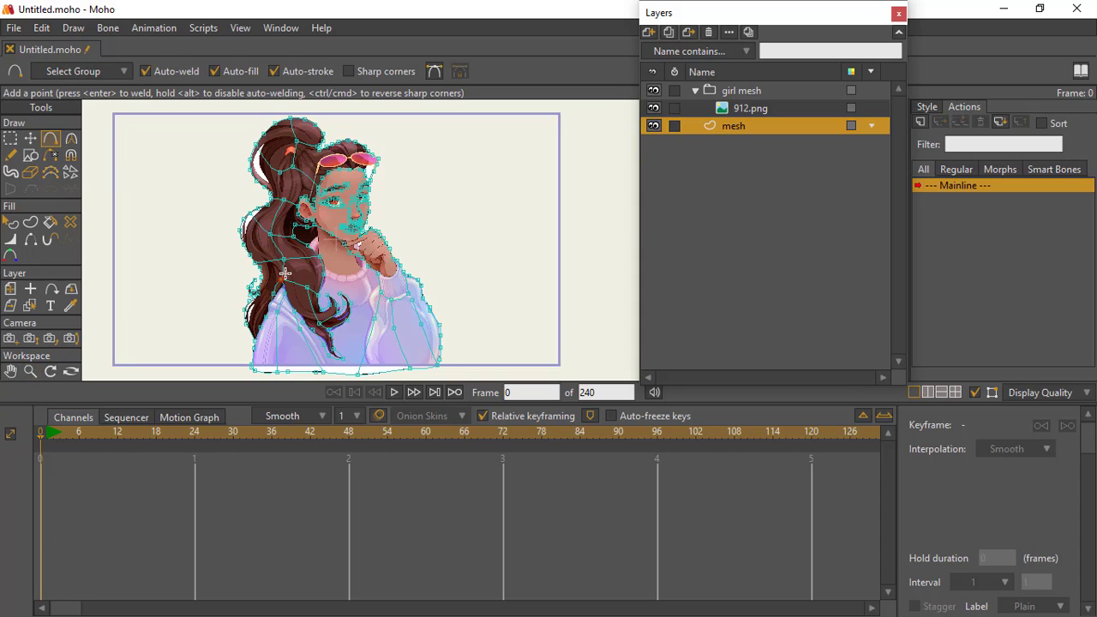
click(74, 28)
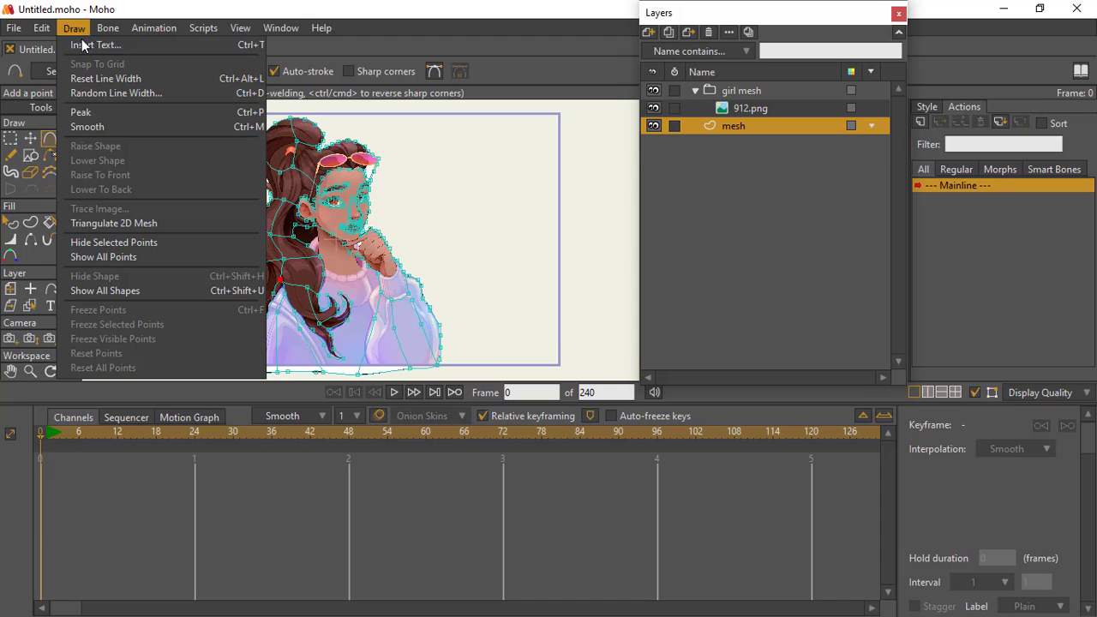
click(182, 225)
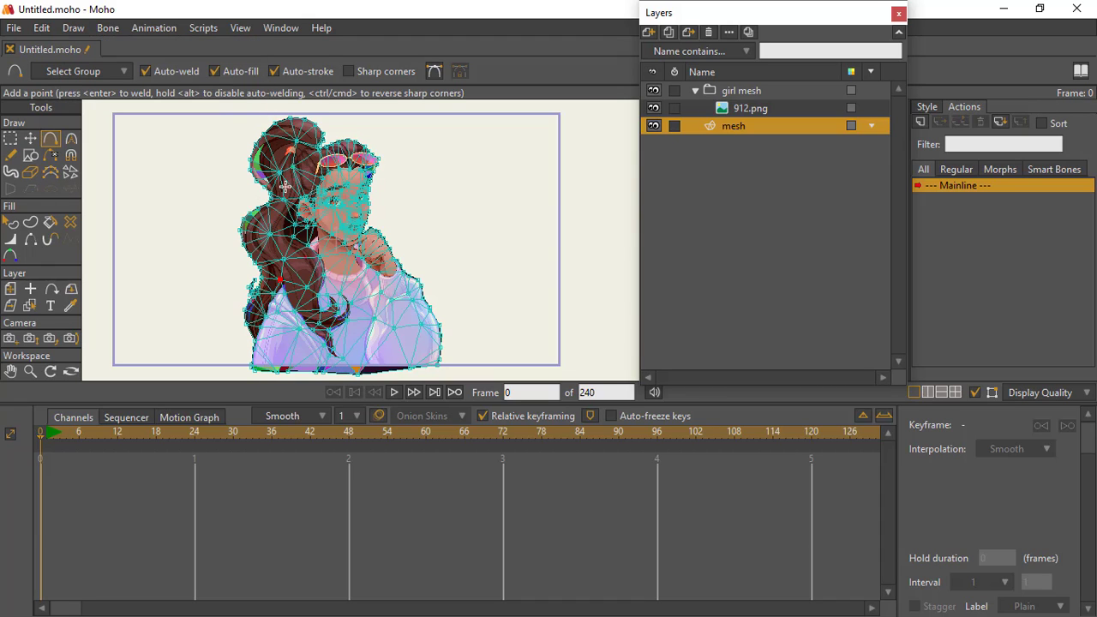
Step: Go to frame 1 and move the mesh layer into the girl mesh group, above 912.png
click(30, 371)
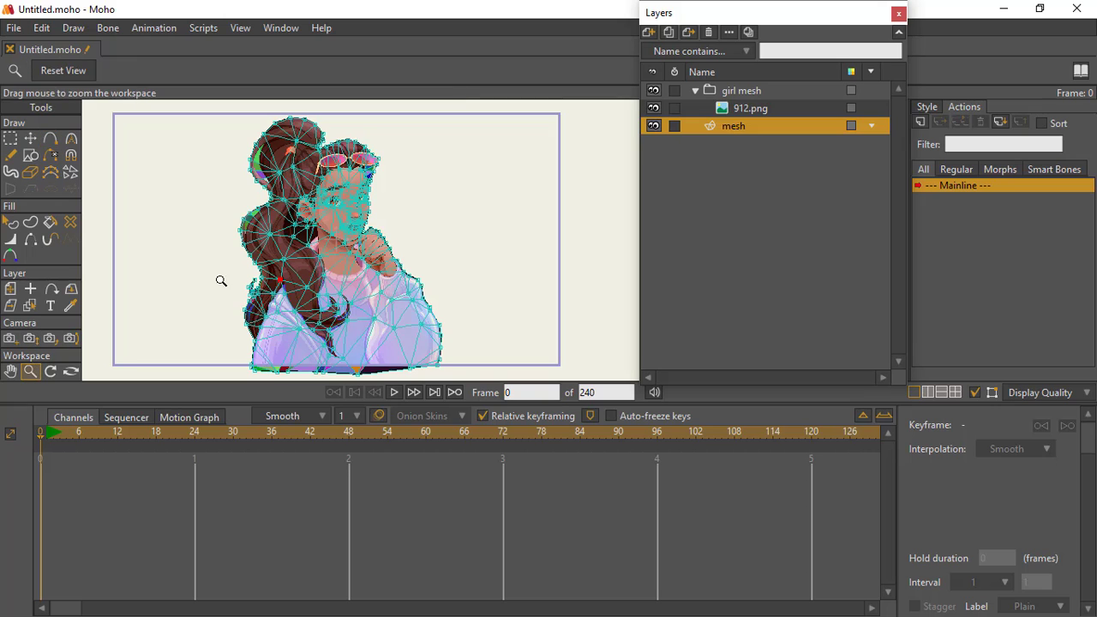
drag(220, 282, 425, 223)
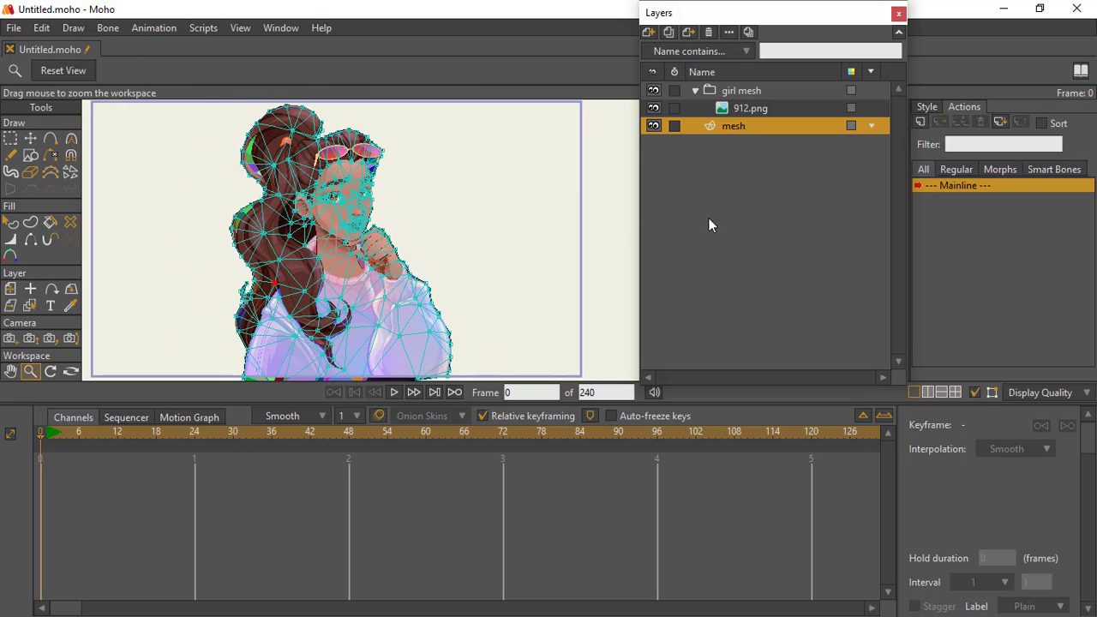
click(731, 111)
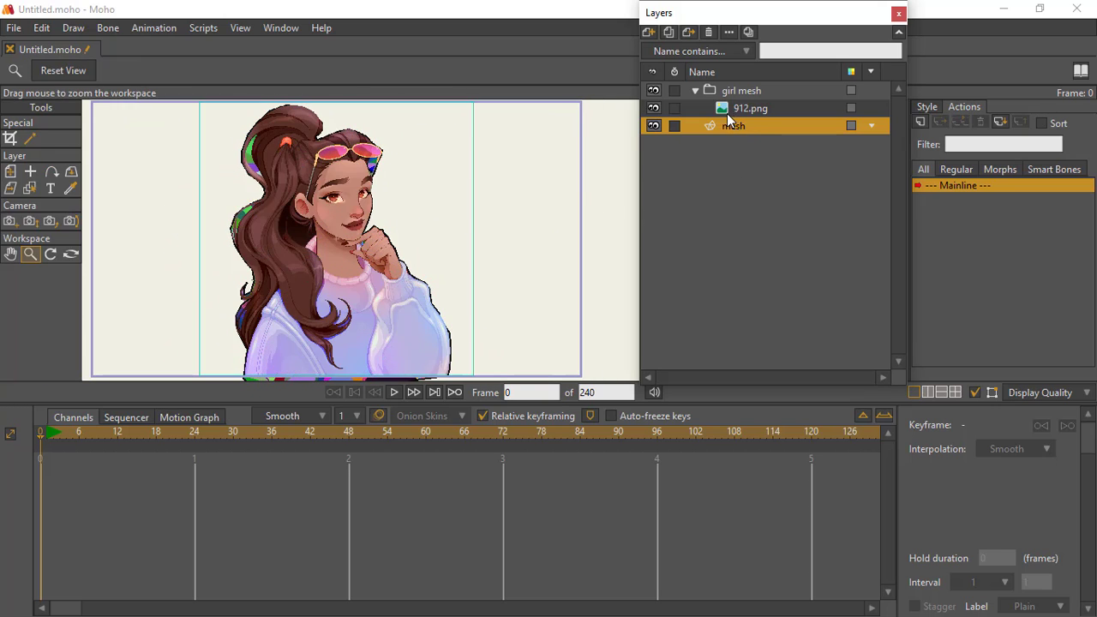
click(731, 126)
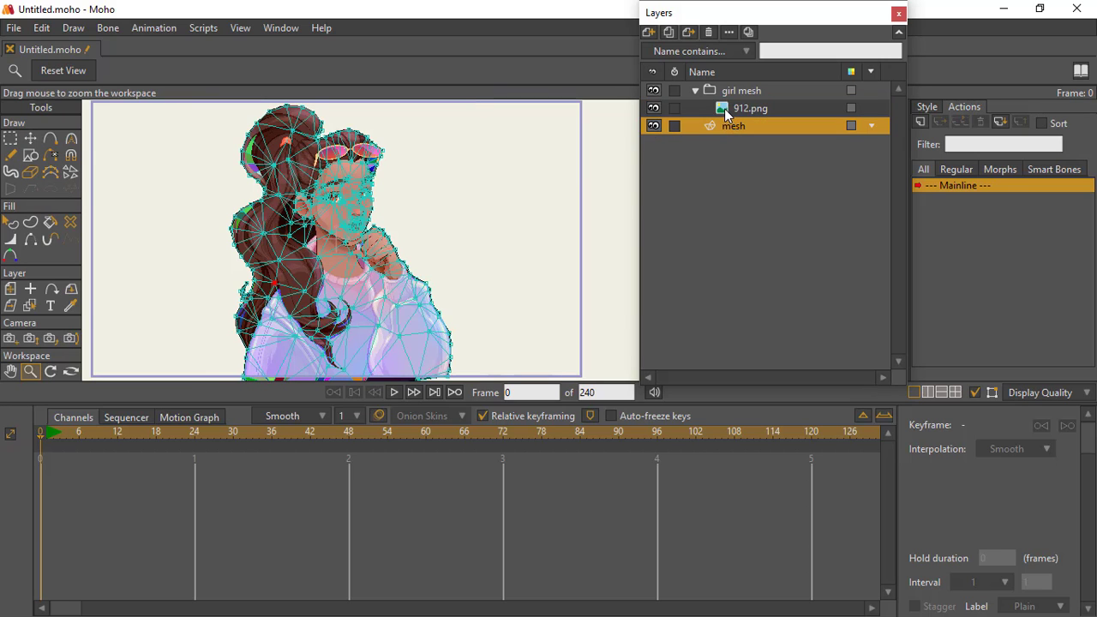
click(724, 108)
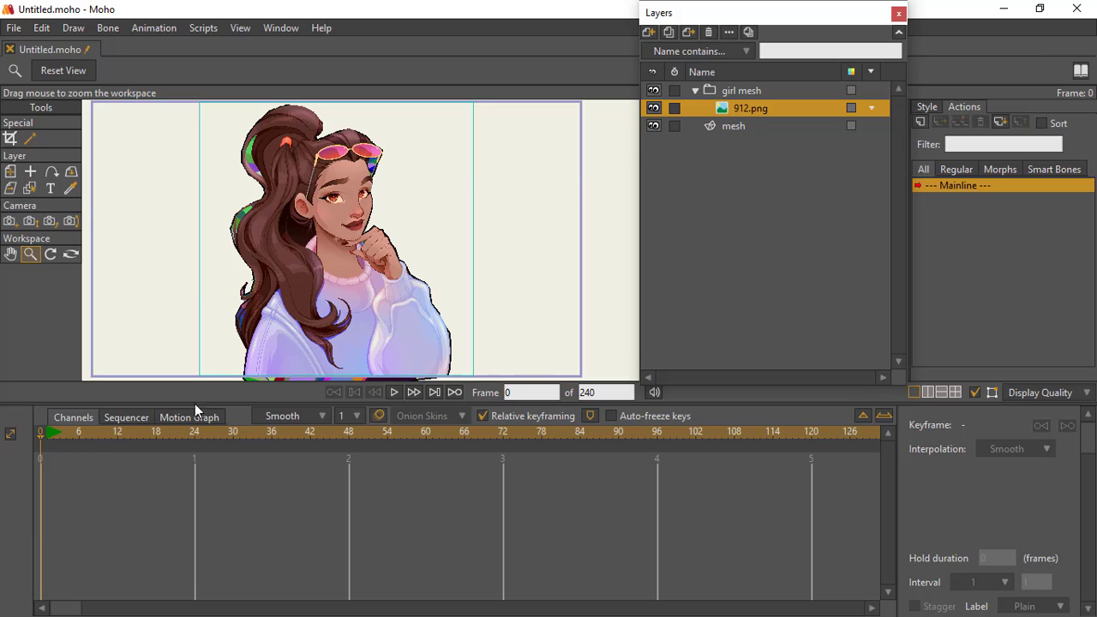
click(48, 433)
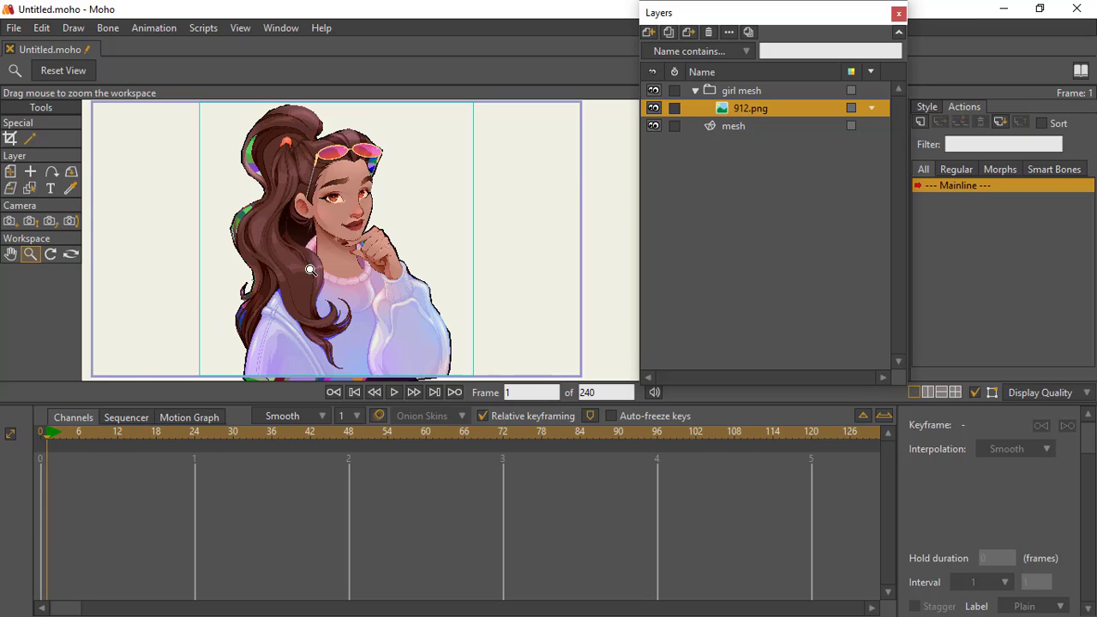
click(727, 126)
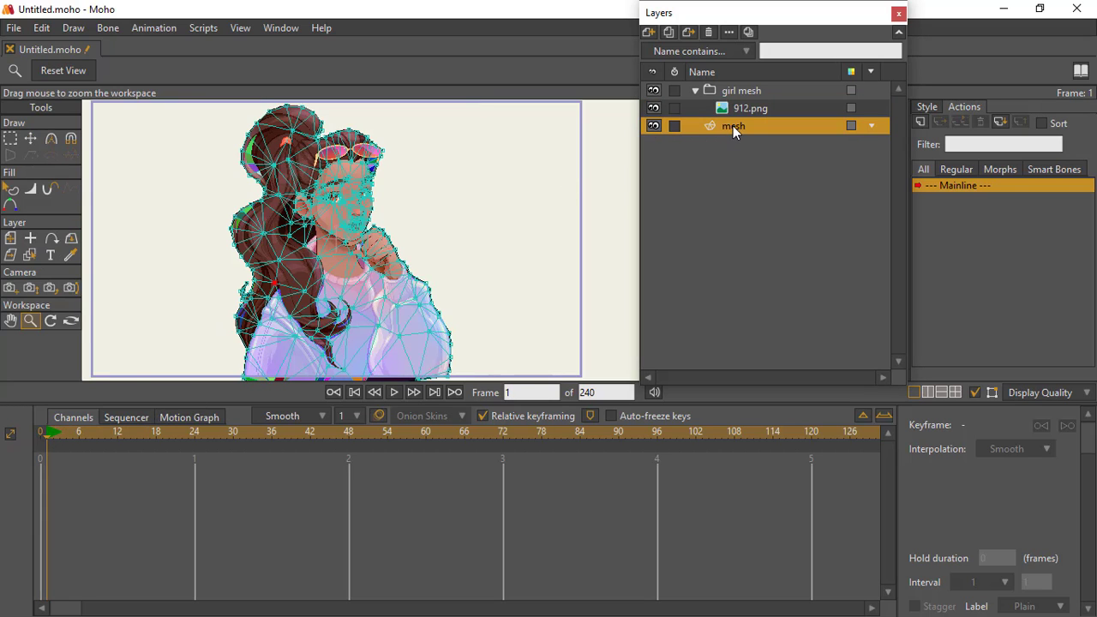
drag(734, 125, 737, 105)
Step: Select the mesh point below the collar for transforming and place 912.png above the mesh layer in the group
click(30, 138)
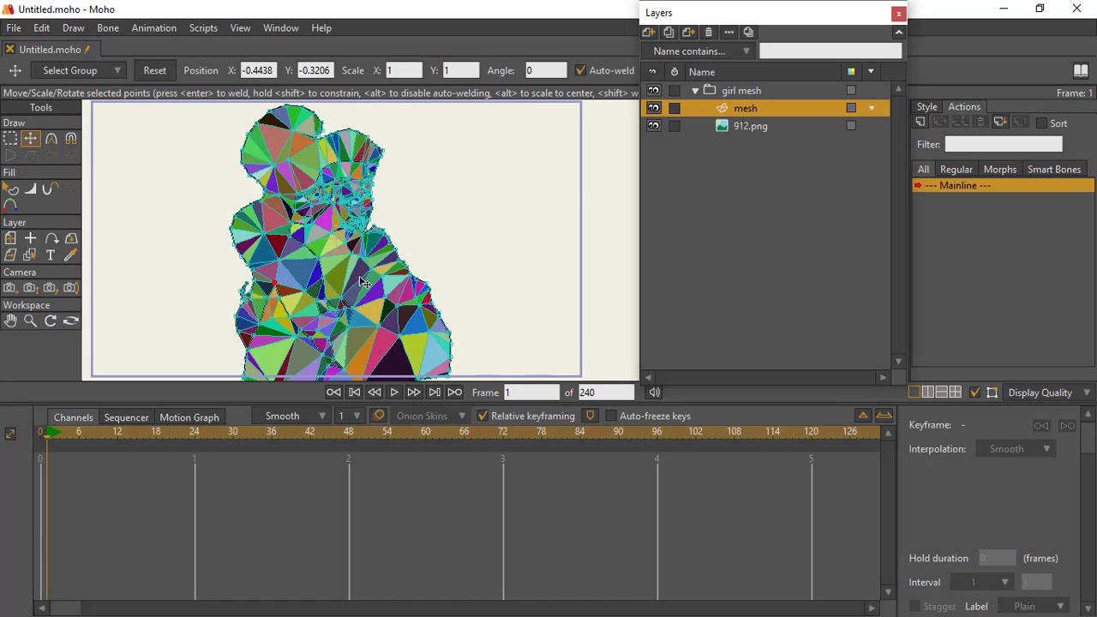
drag(343, 300, 341, 296)
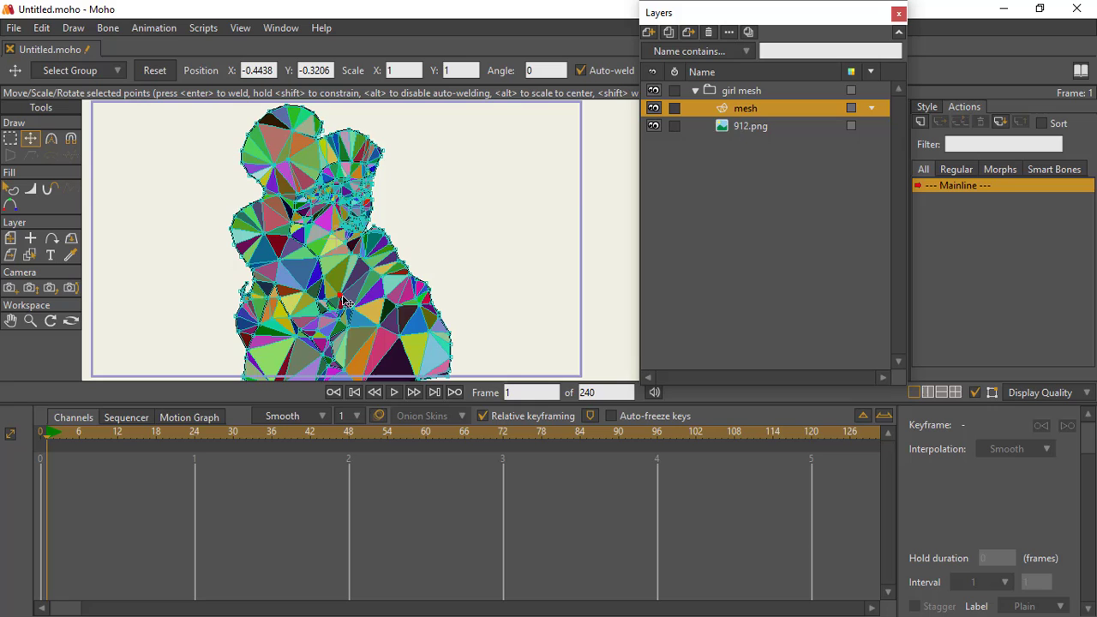
click(728, 128)
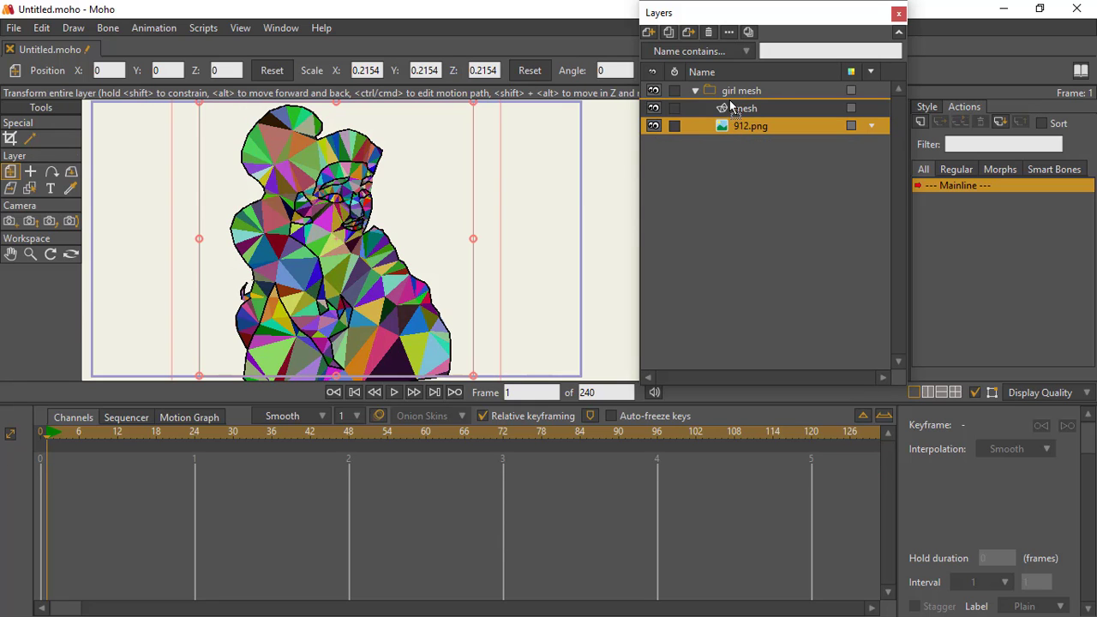
drag(728, 127, 726, 101)
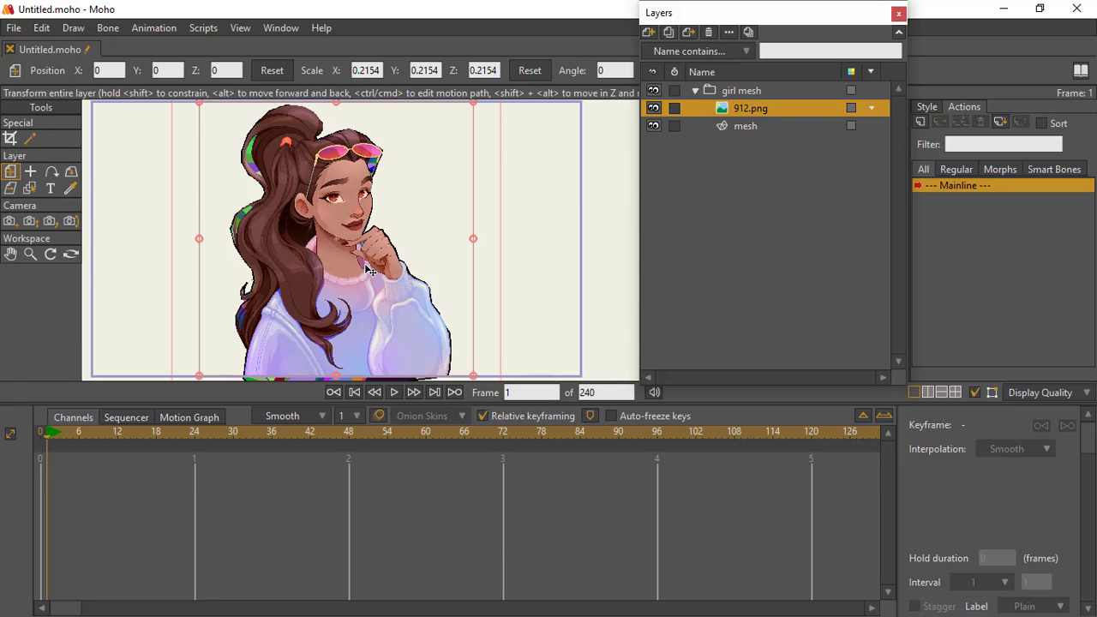
Step: Try moving the whole mesh layer beside the character image, undo it, and pick a mesh point in the upper ponytail
click(730, 127)
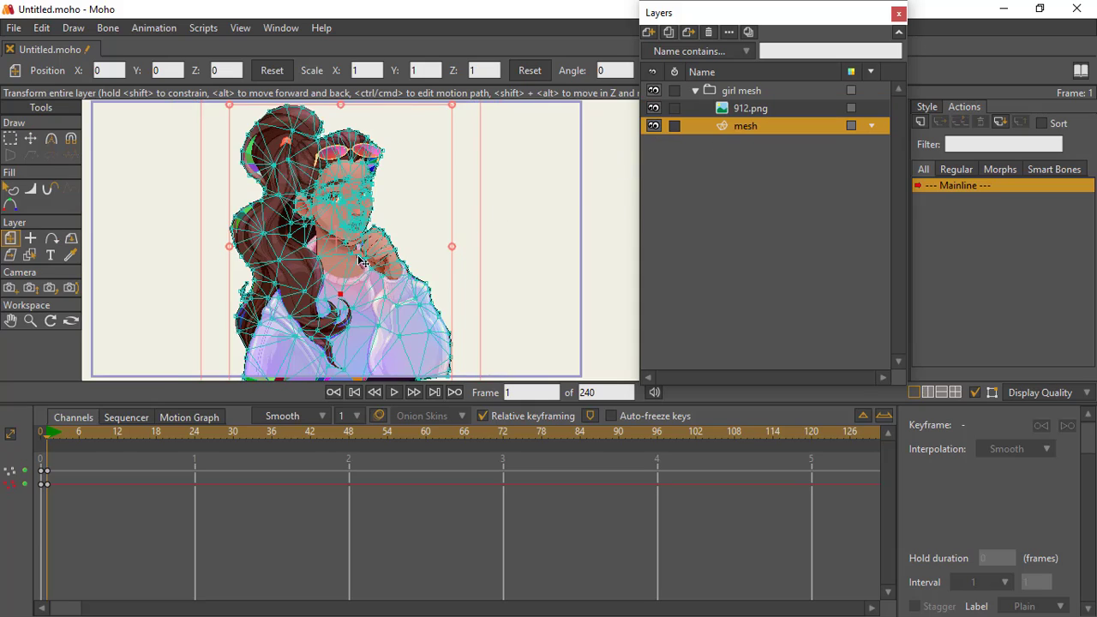
drag(354, 269, 540, 249)
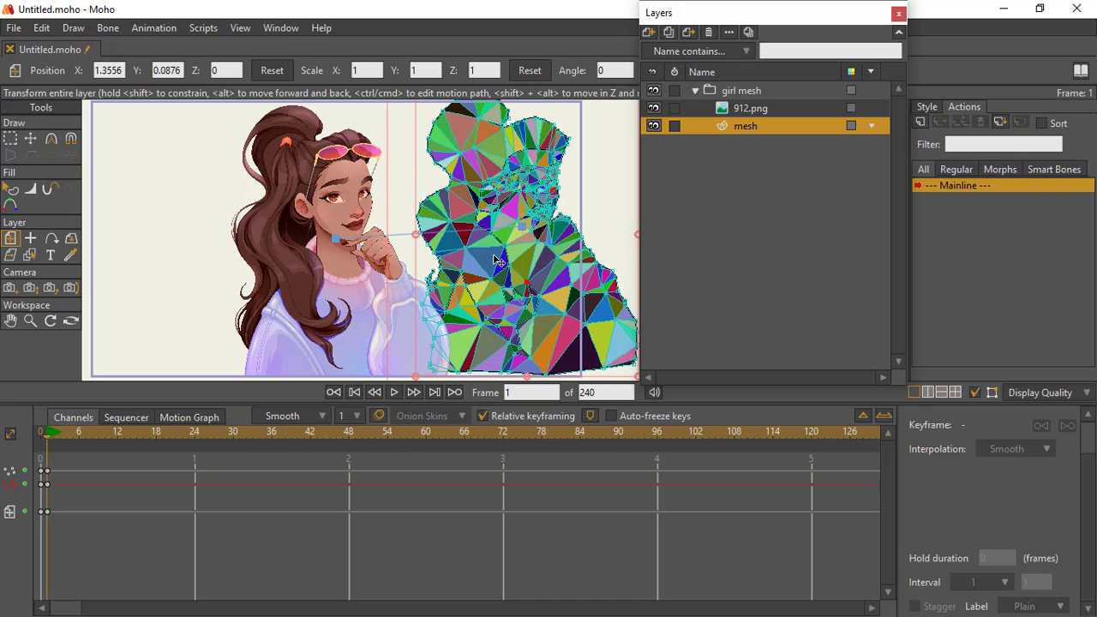
key(ctrl+z)
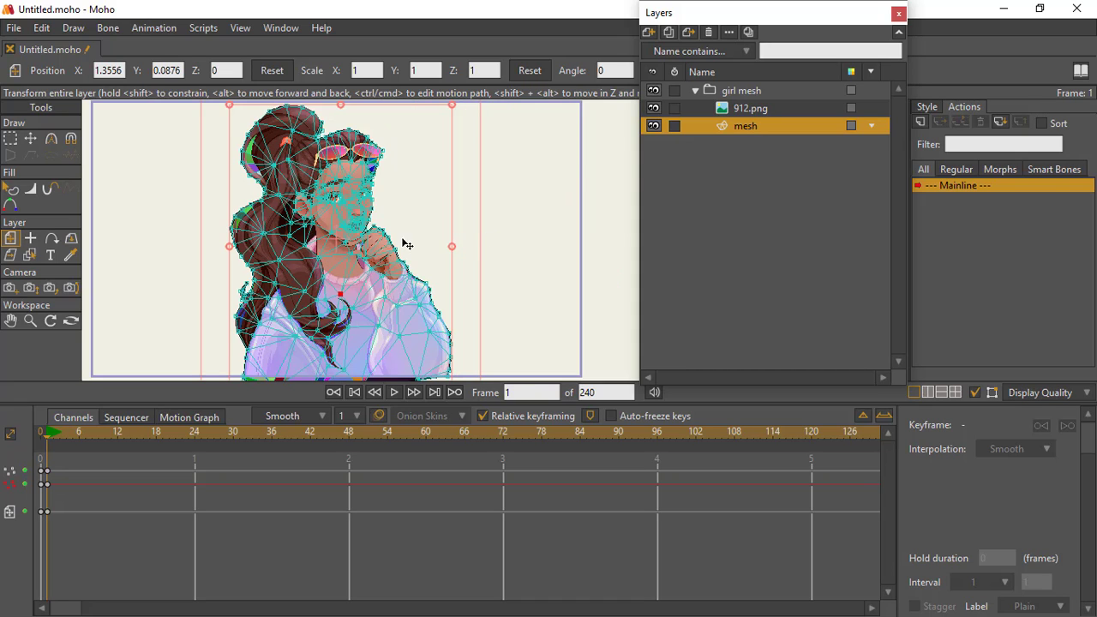
click(30, 138)
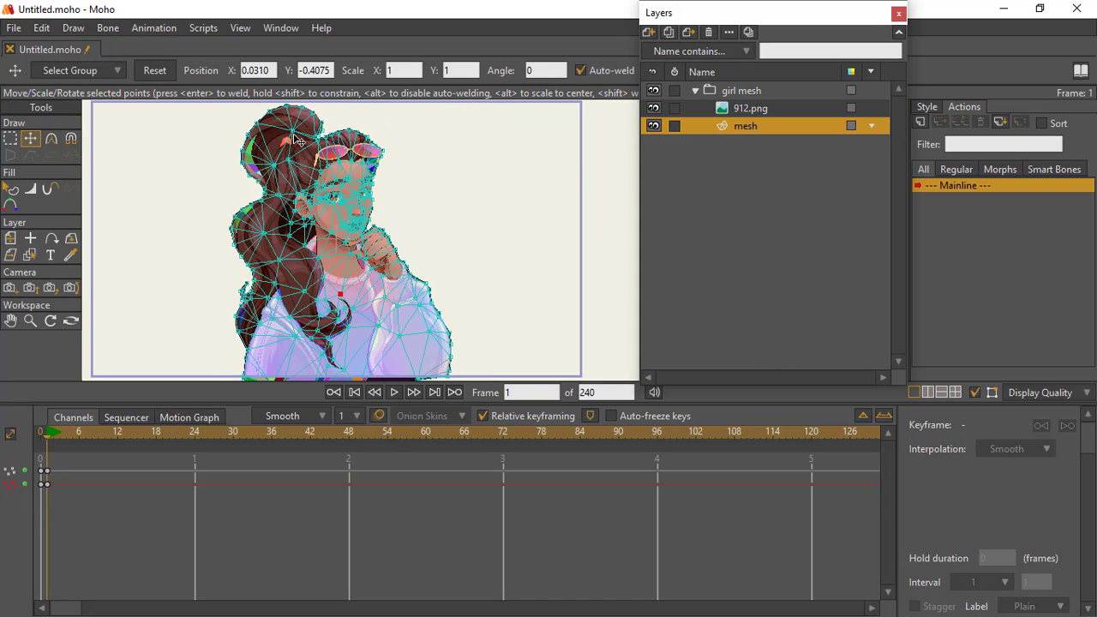
click(293, 129)
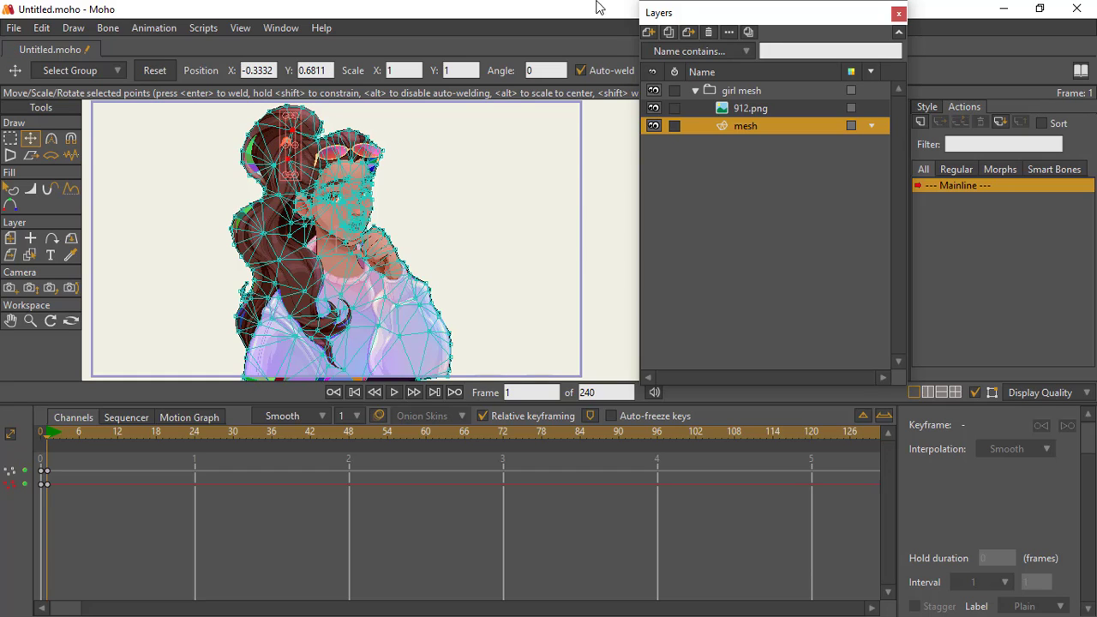
Step: Set the smart warp layer of the 912.png image layer to mesh in its layer settings
click(723, 107)
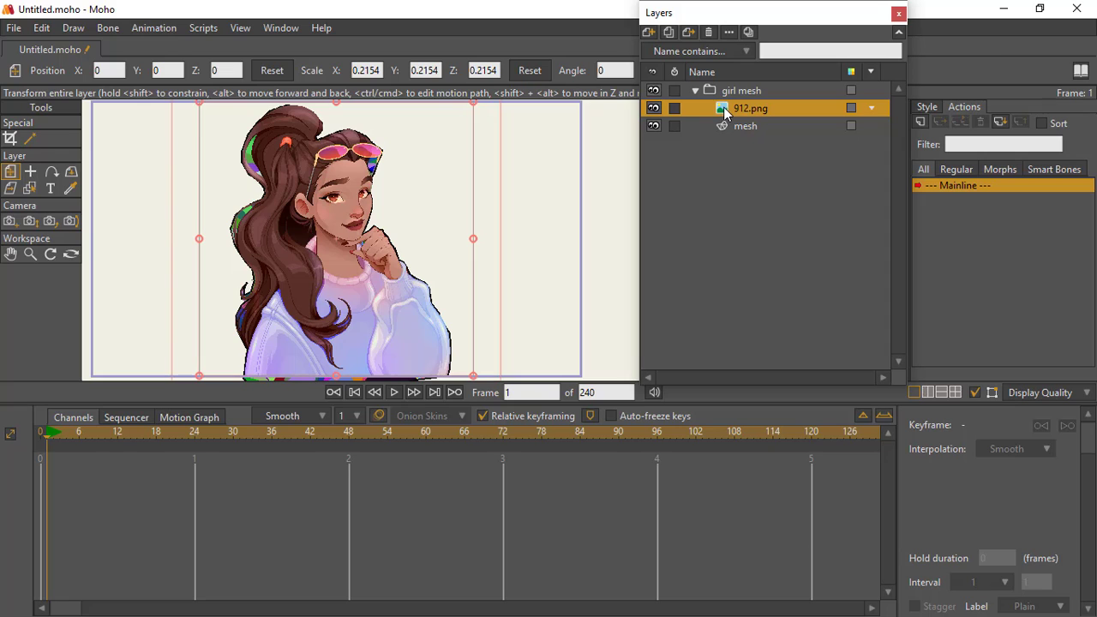
double_click(724, 111)
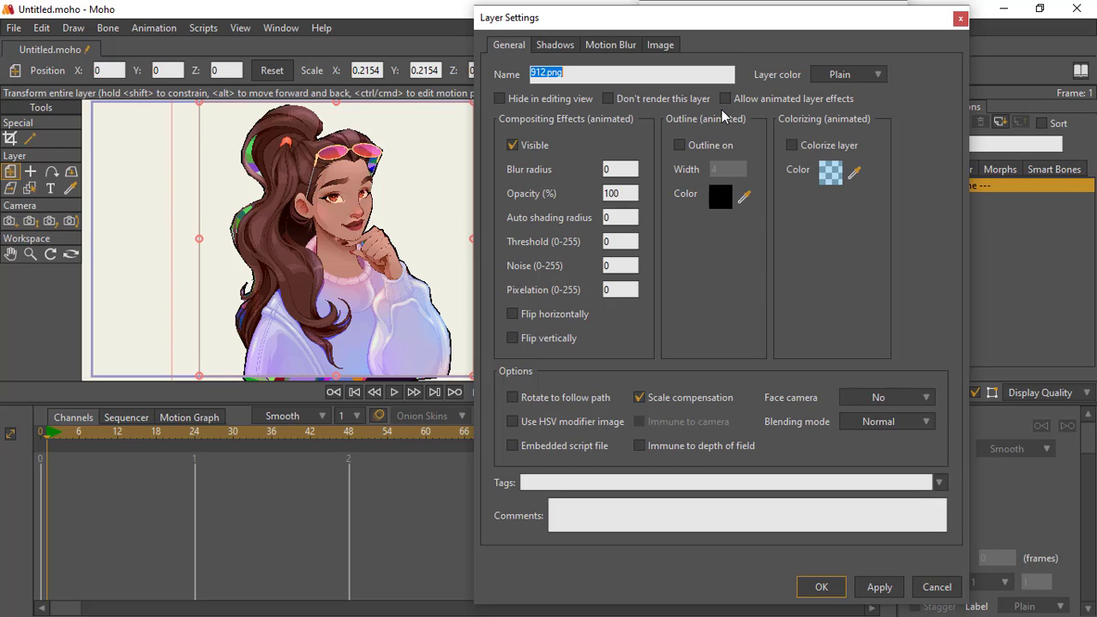
click(660, 45)
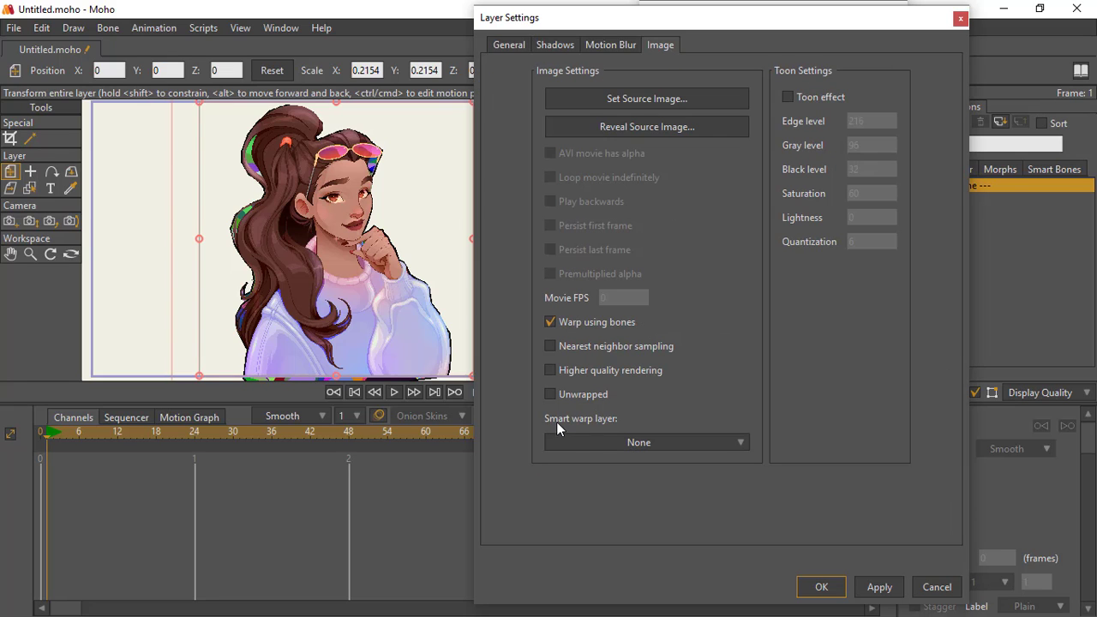
click(739, 445)
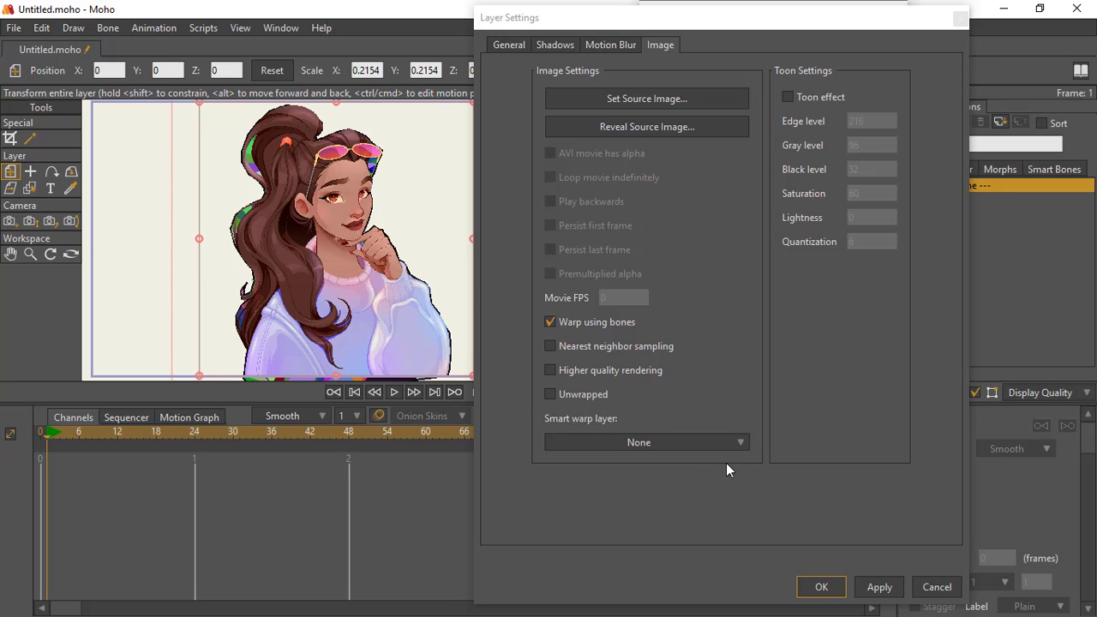
click(738, 446)
click(751, 475)
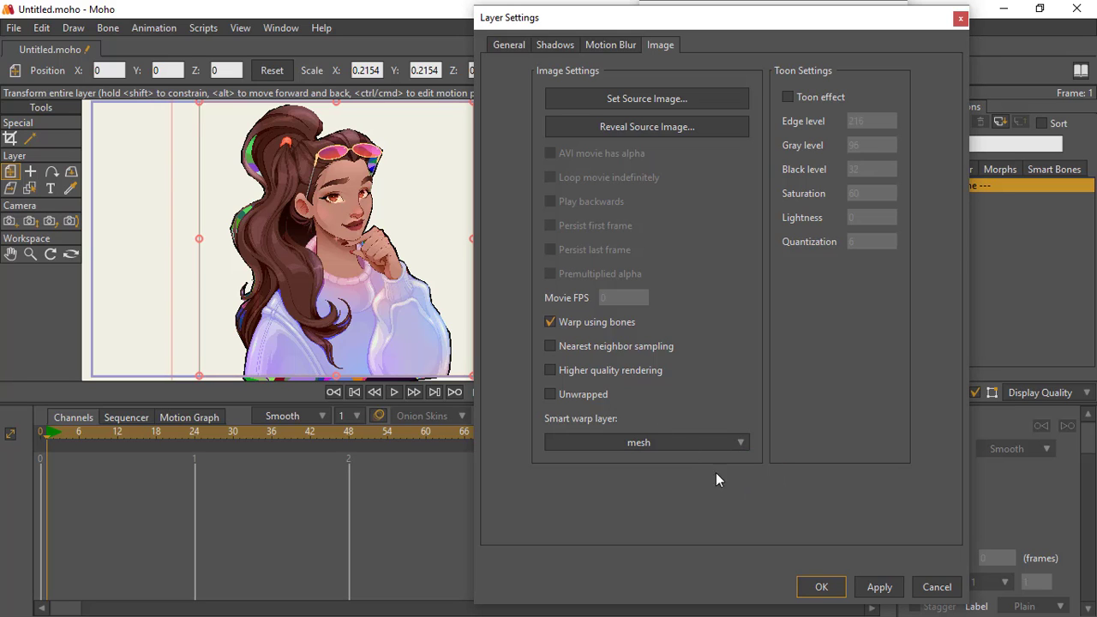
drag(793, 23, 734, 63)
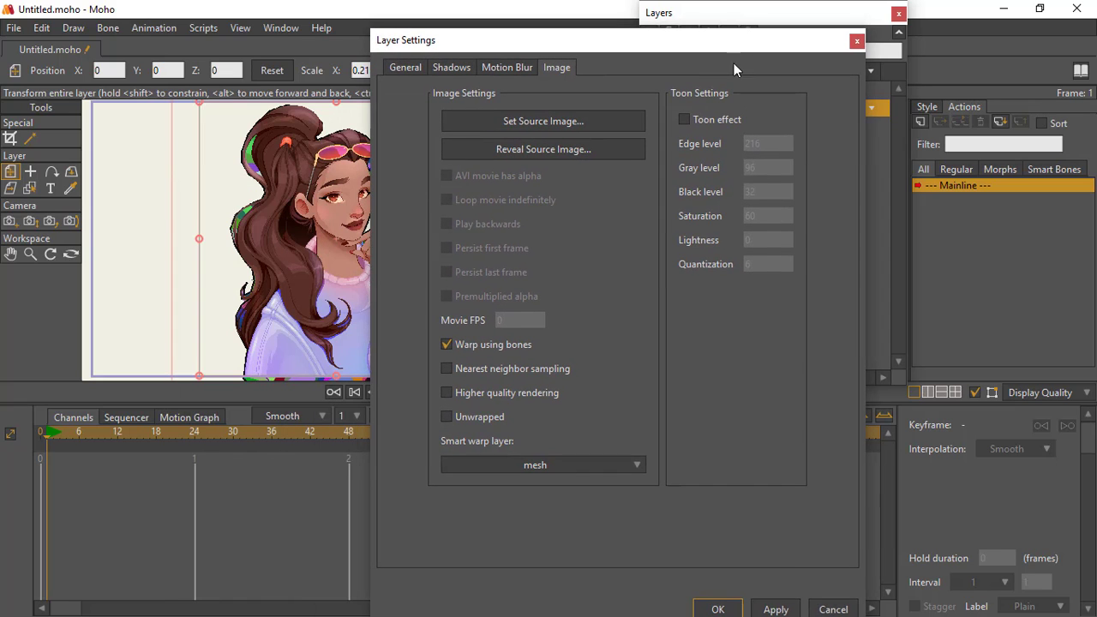
click(726, 606)
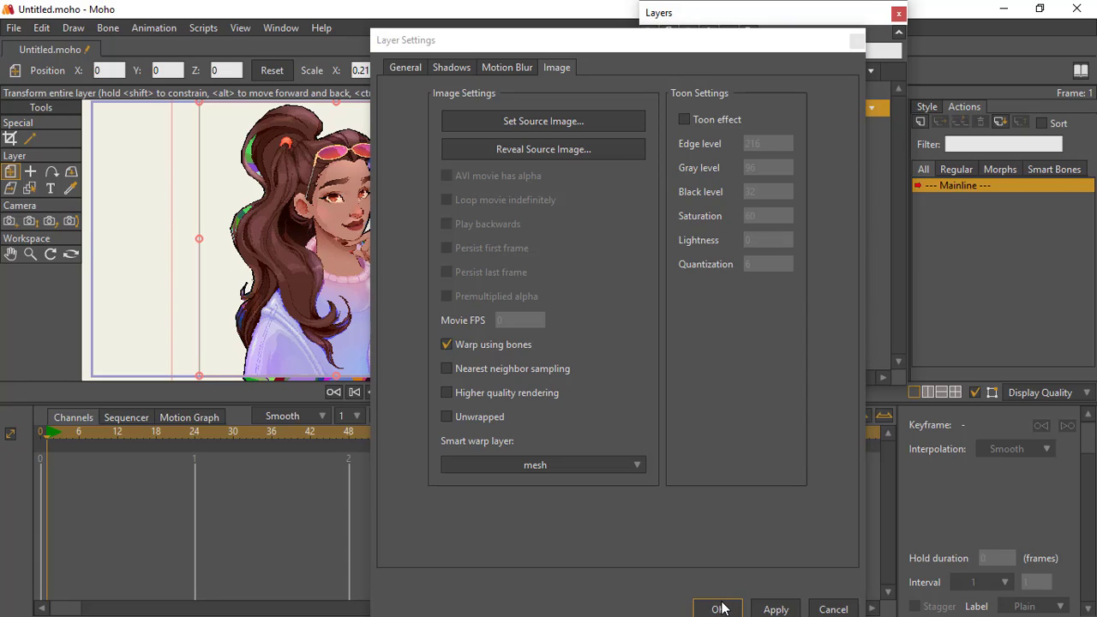
Step: Select the mesh layer at frame 0 and clear its current point selection
click(39, 442)
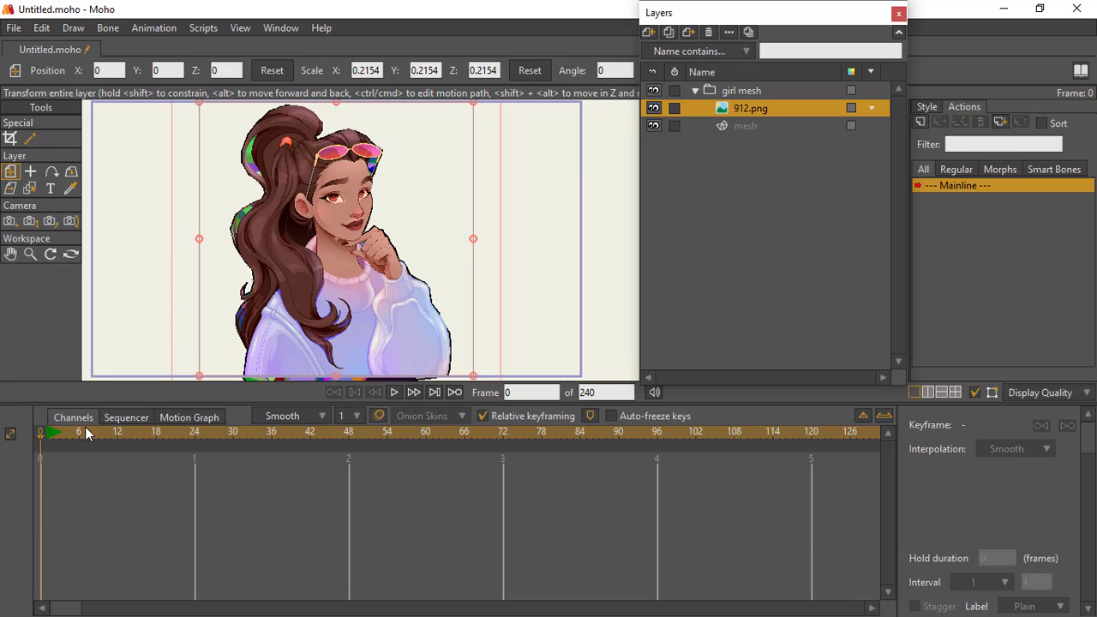
click(48, 437)
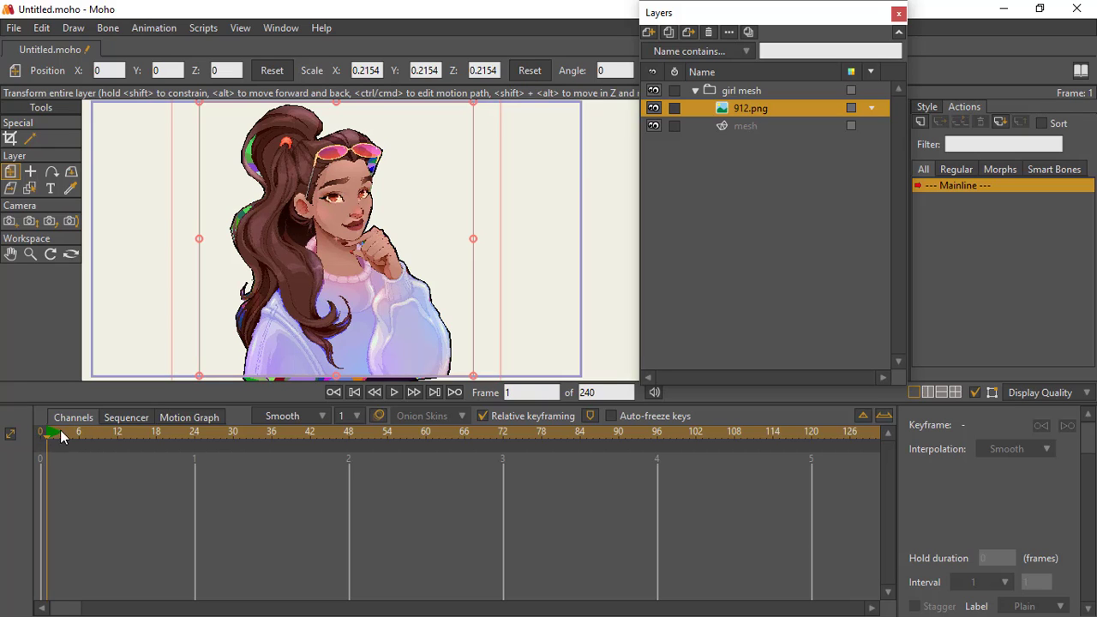
click(43, 437)
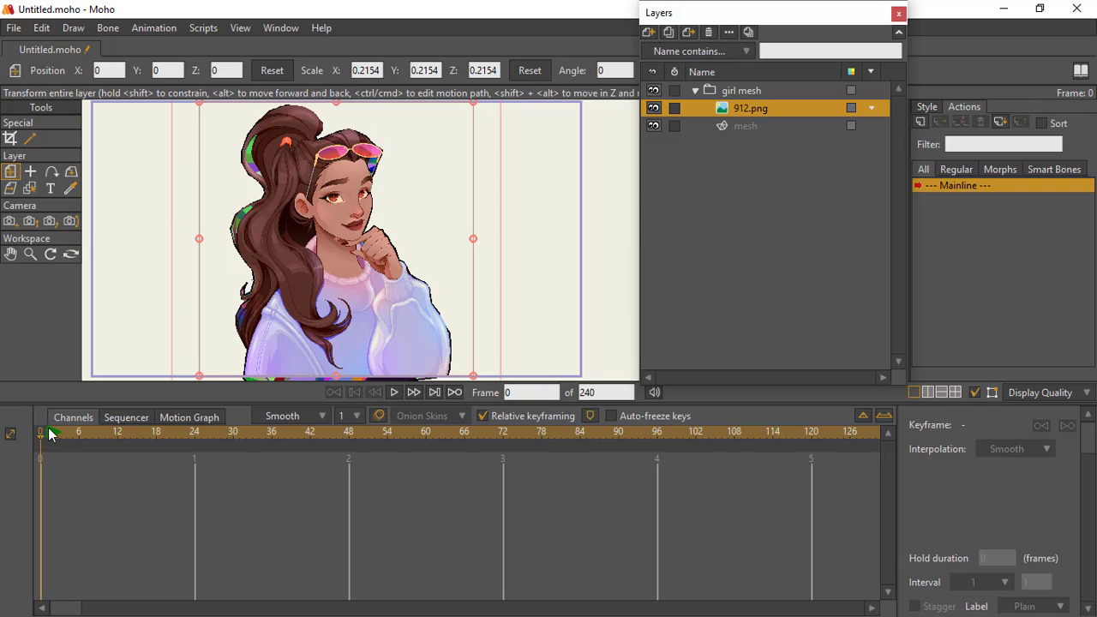
click(728, 127)
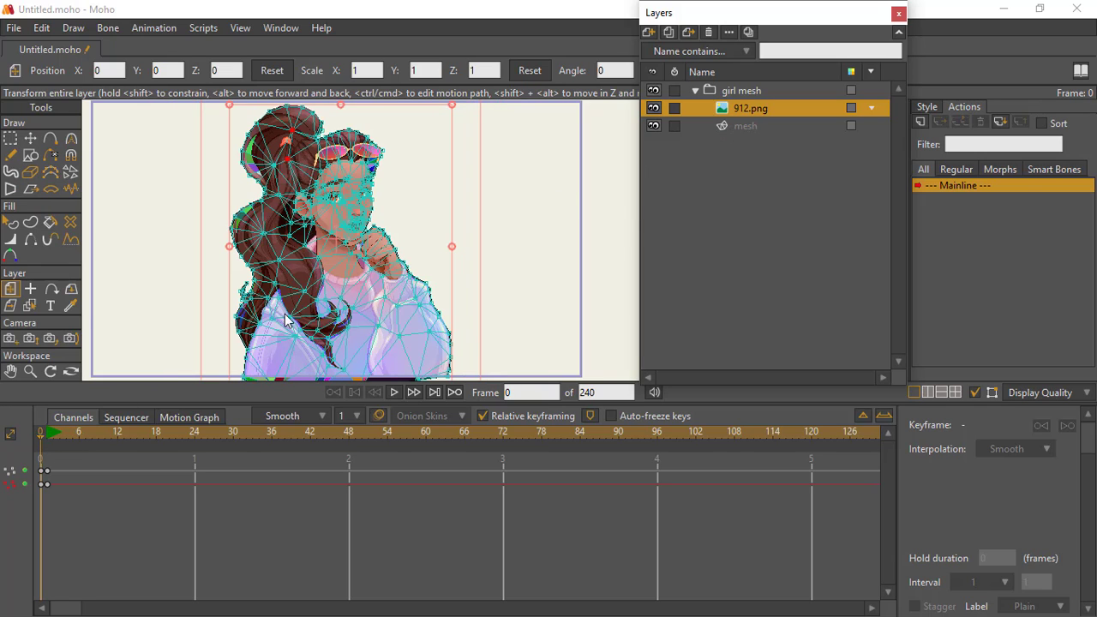
click(30, 139)
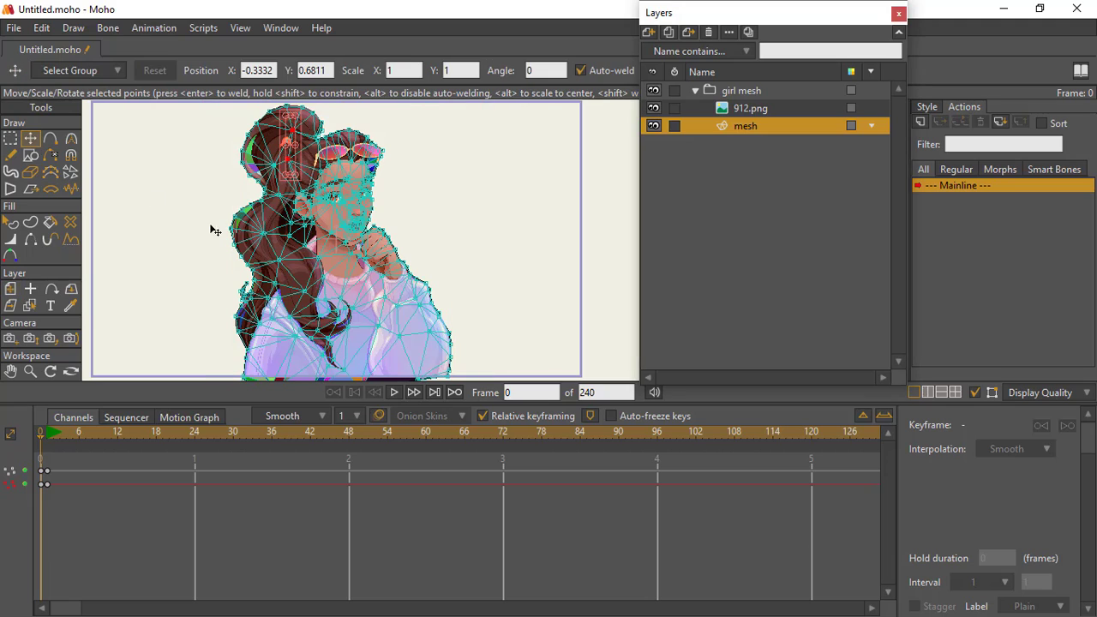
click(10, 139)
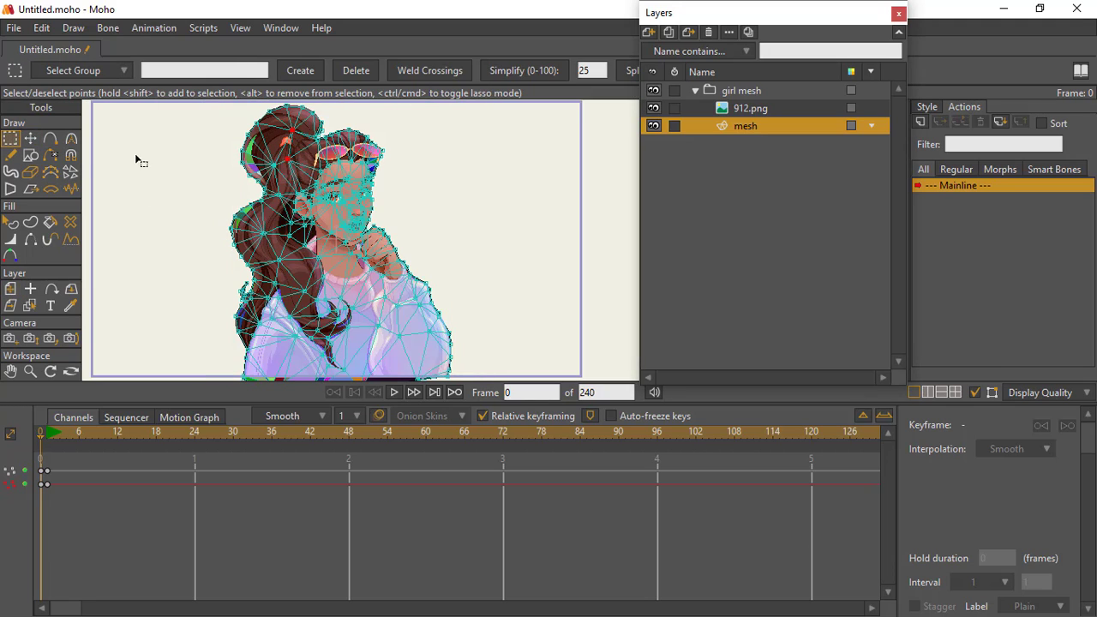
click(137, 158)
Step: At frame 1, reposition mesh points in the ponytail, the hair curl and the sleeve with Transform Points to warp the image
click(31, 139)
drag(292, 131, 292, 131)
click(58, 435)
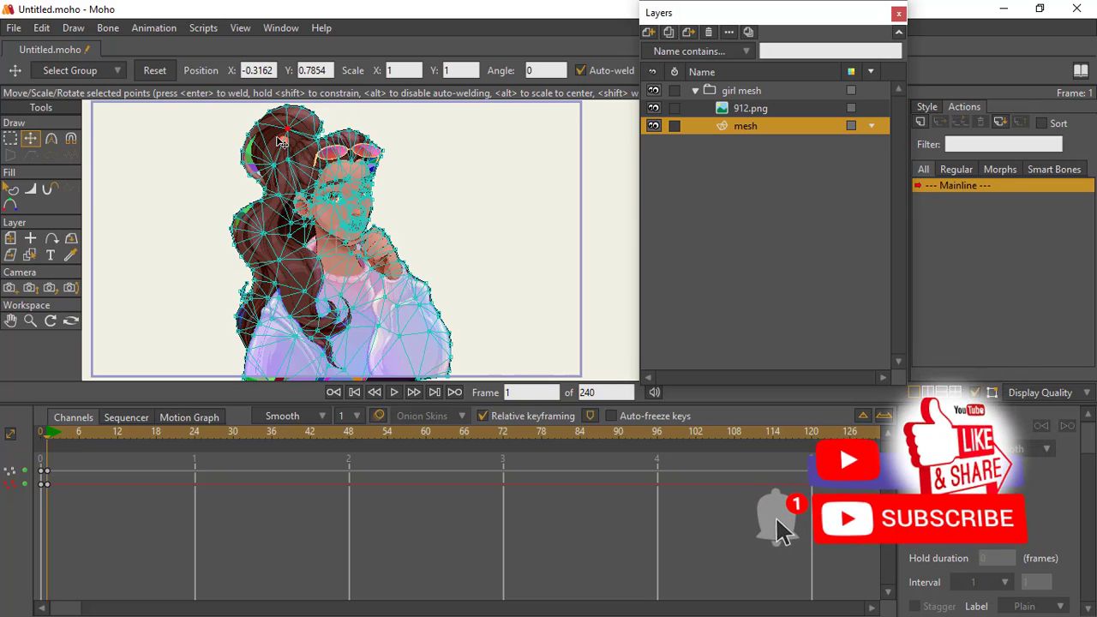
drag(291, 134, 240, 193)
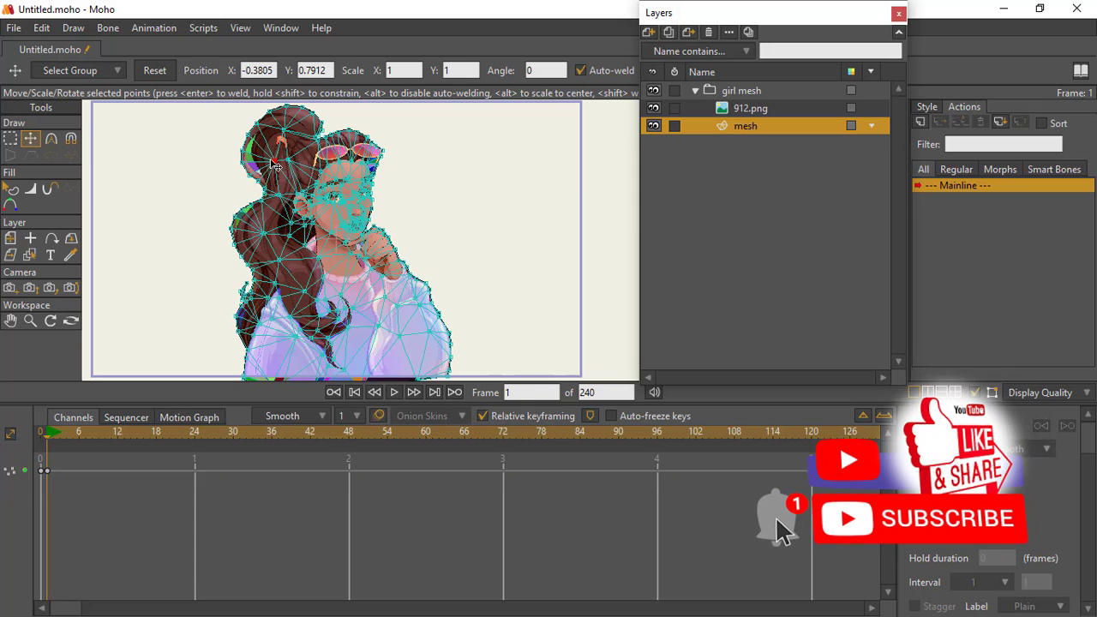
drag(267, 236, 273, 246)
drag(280, 260, 342, 313)
click(315, 268)
click(343, 329)
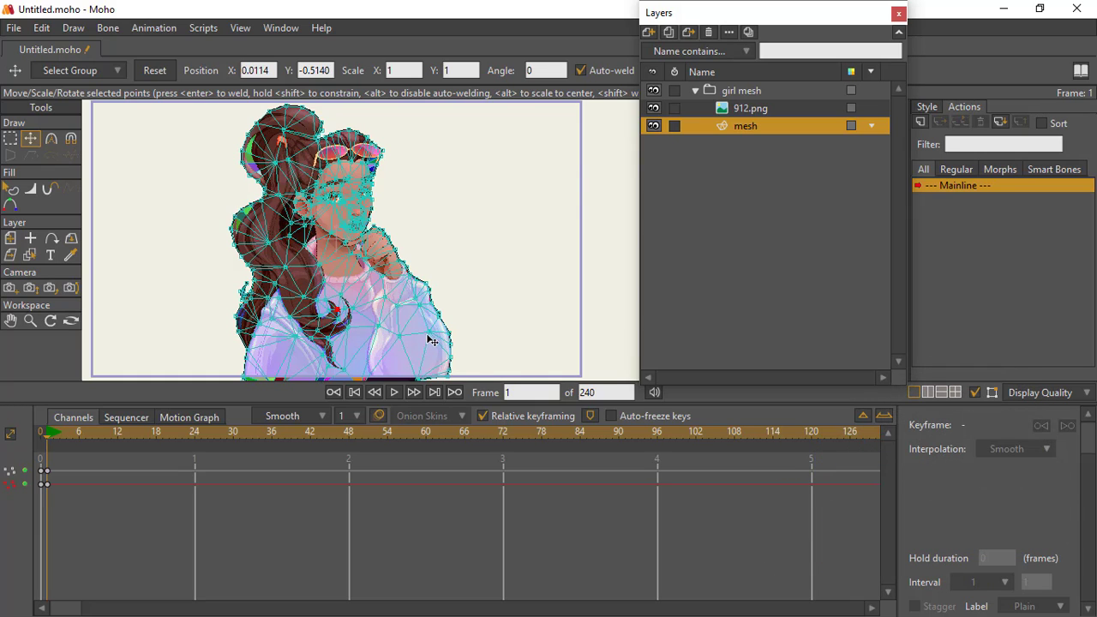
drag(416, 304, 383, 242)
Step: Pull the upper-lid mesh points of the eye nearer the ear down onto its lower lid to close it
click(31, 320)
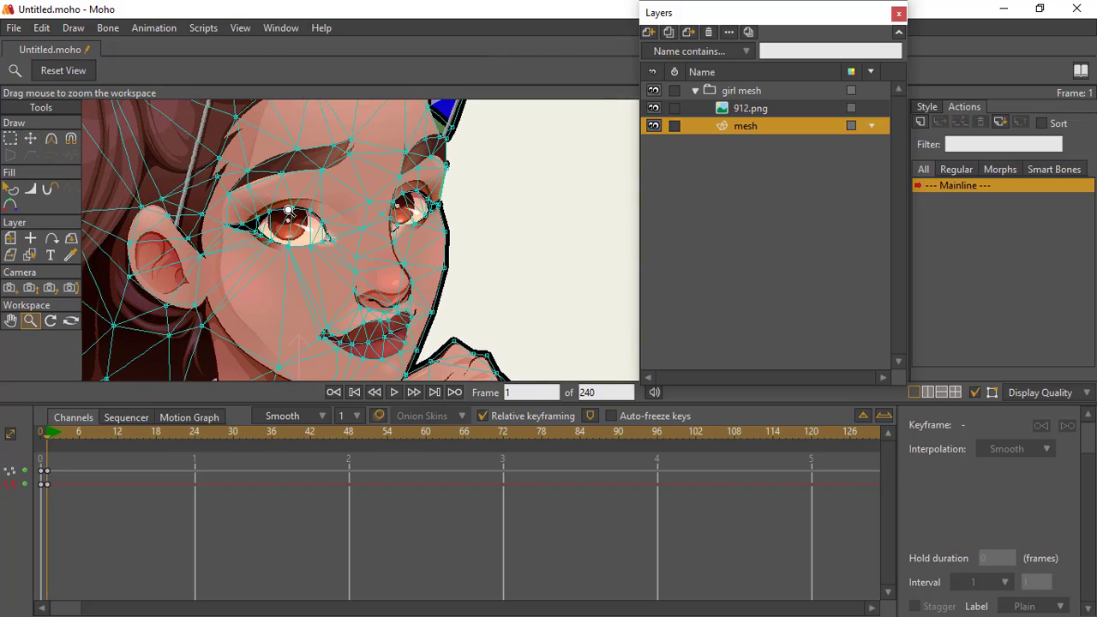
click(30, 138)
mouse_move(307, 234)
mouse_down()
mouse_move(325, 235)
mouse_move(326, 247)
mouse_move(304, 234)
mouse_move(261, 239)
mouse_move(330, 247)
mouse_move(314, 246)
mouse_up()
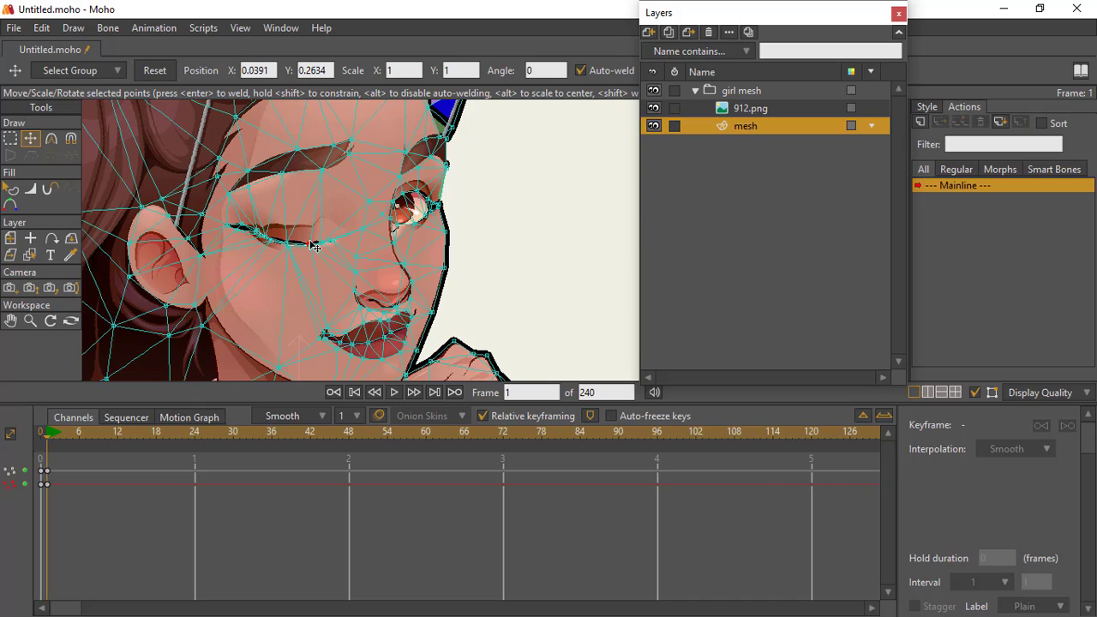
Step: Close the eye on the far side of the face by moving its upper-lid and corner mesh points down
click(412, 218)
mouse_move(412, 224)
mouse_down()
mouse_move(407, 231)
mouse_move(415, 223)
mouse_up()
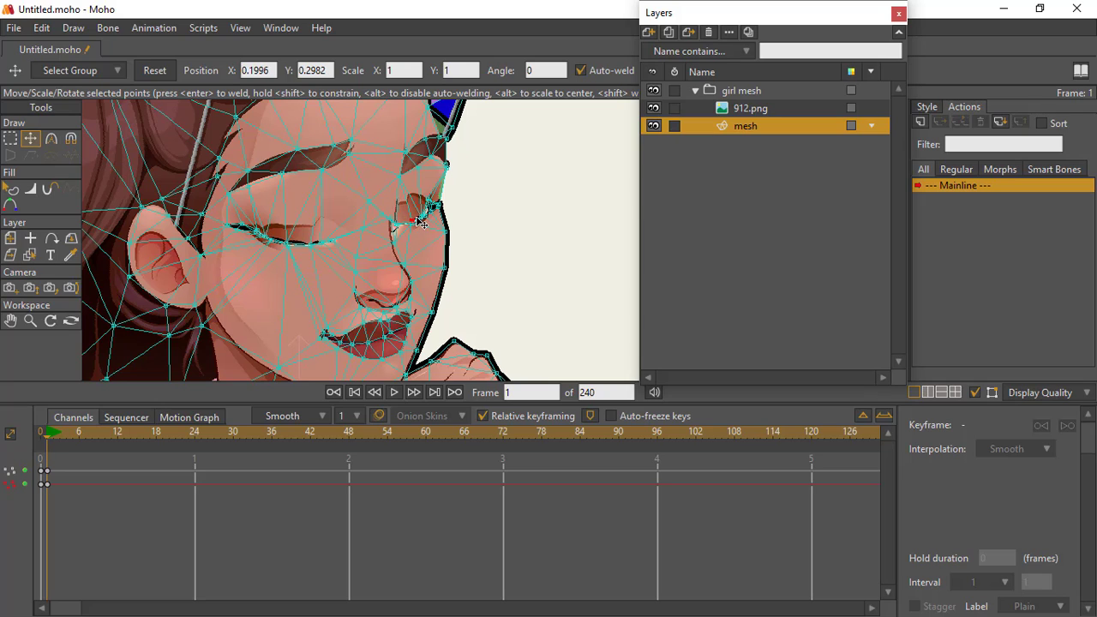
click(392, 228)
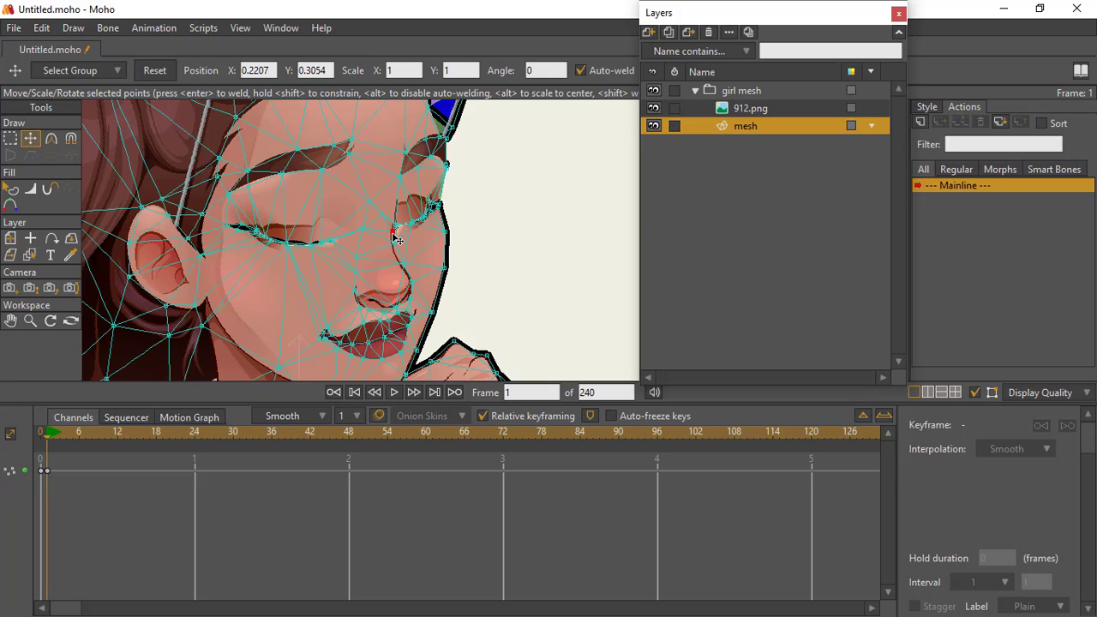
drag(397, 239, 394, 243)
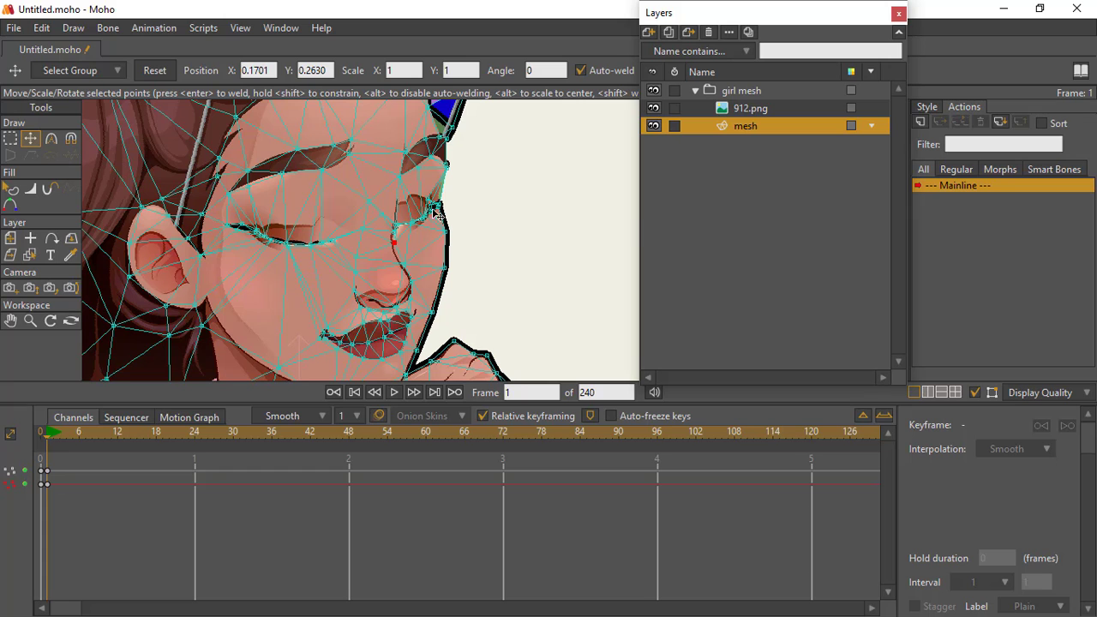
drag(430, 201, 431, 206)
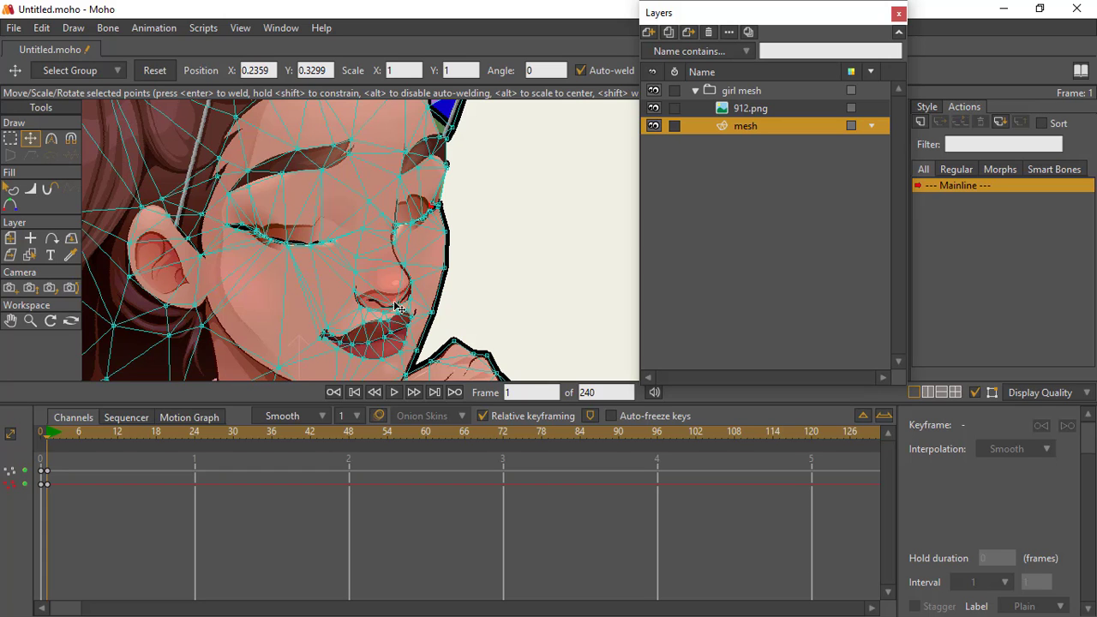
Step: Render the current frame to examine the closed eyes, and close the preview
key(ctrl+r)
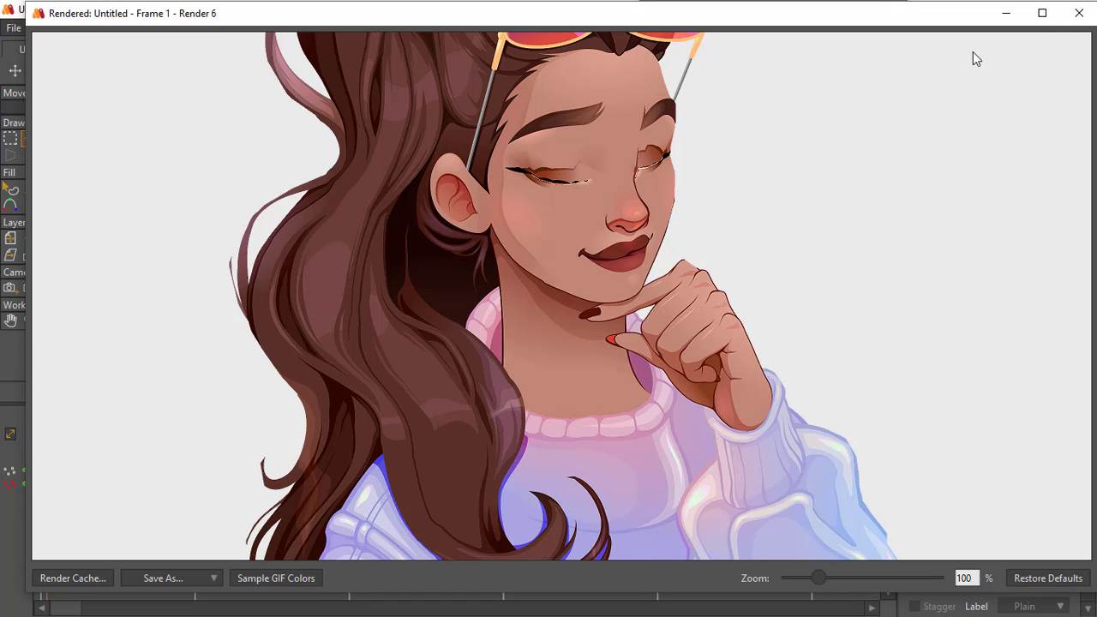
click(1079, 13)
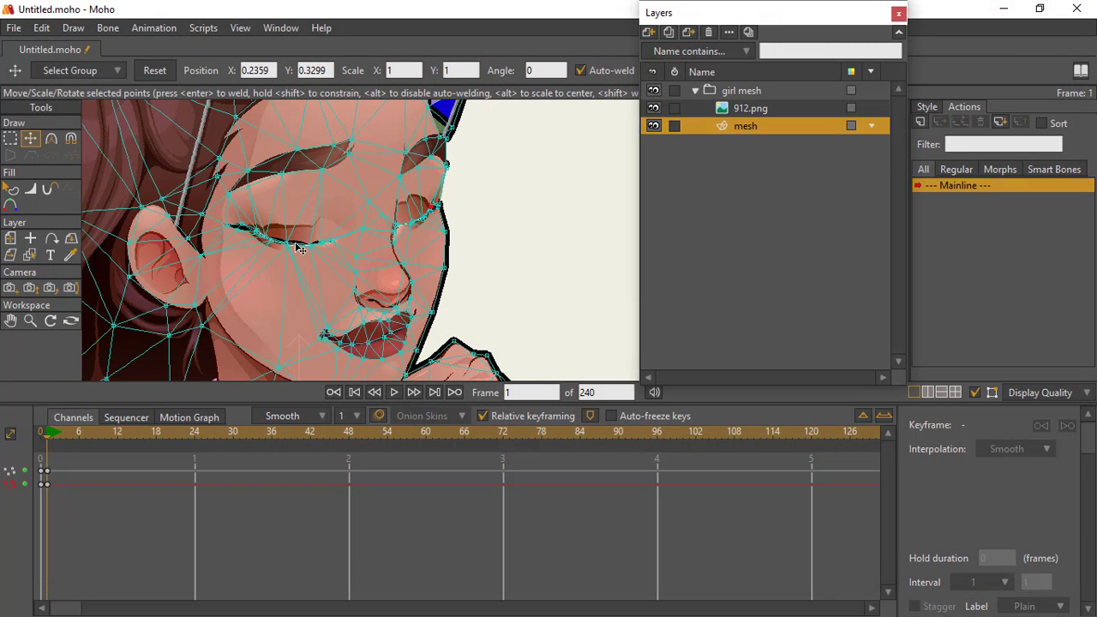
click(30, 320)
scroll(357, 263, down, 8)
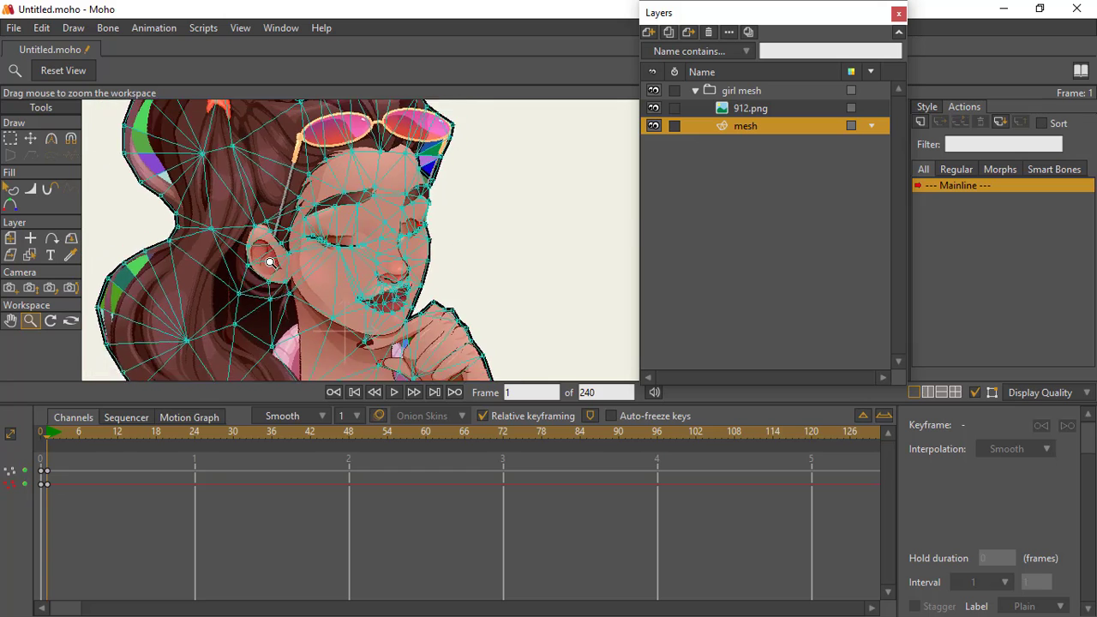
Step: Copy the mesh keyframes from frame 1 to frame 13 and delete the originals
click(30, 139)
drag(49, 461, 46, 458)
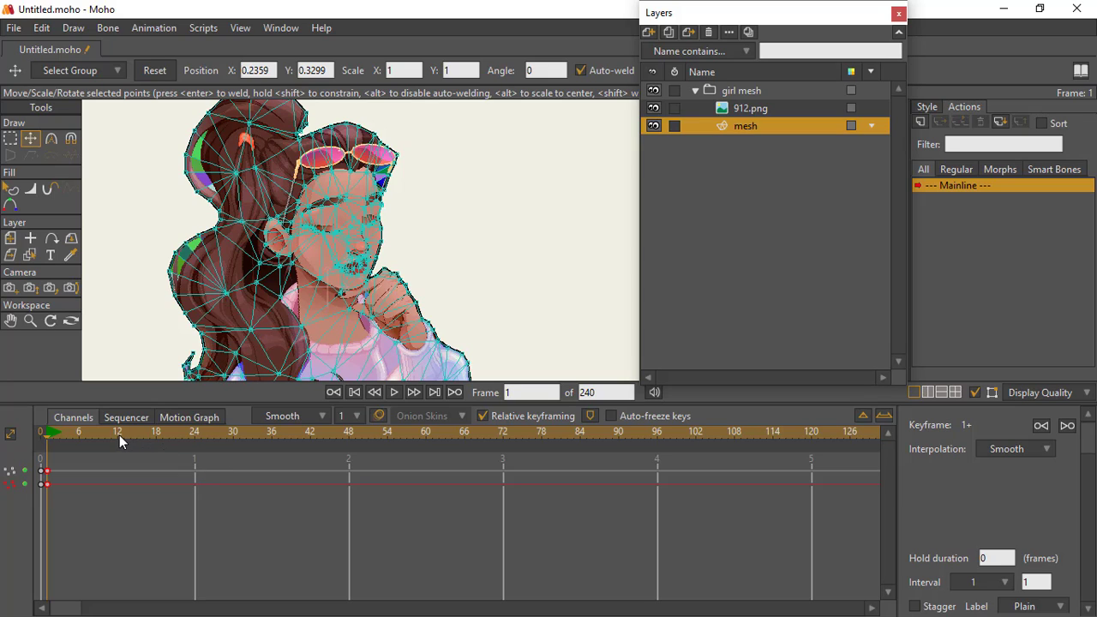
drag(119, 434, 124, 435)
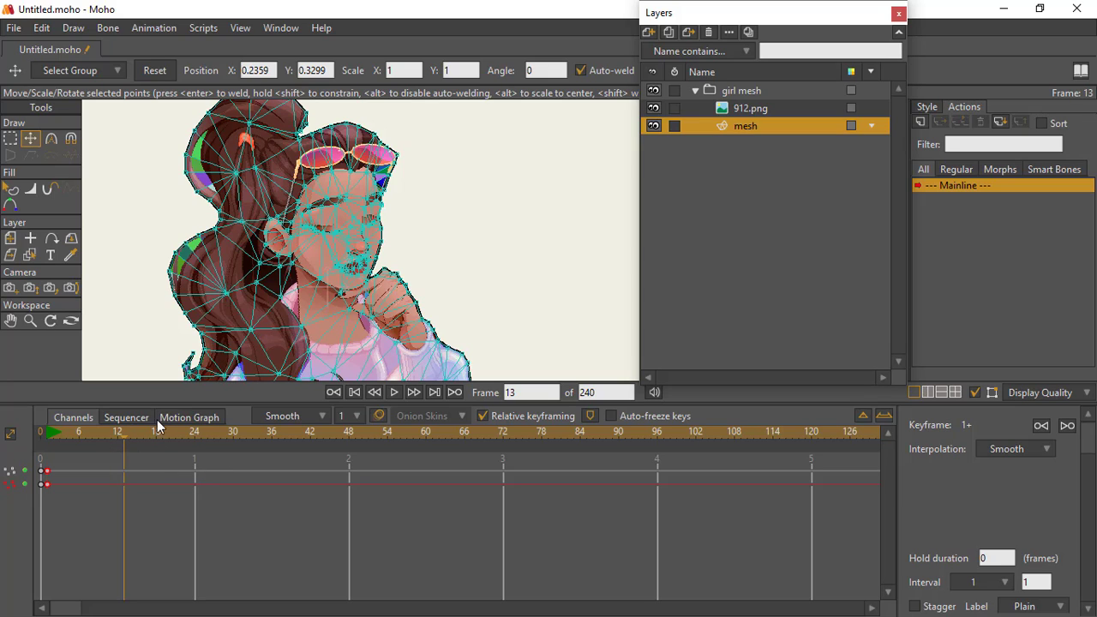
drag(68, 498, 49, 464)
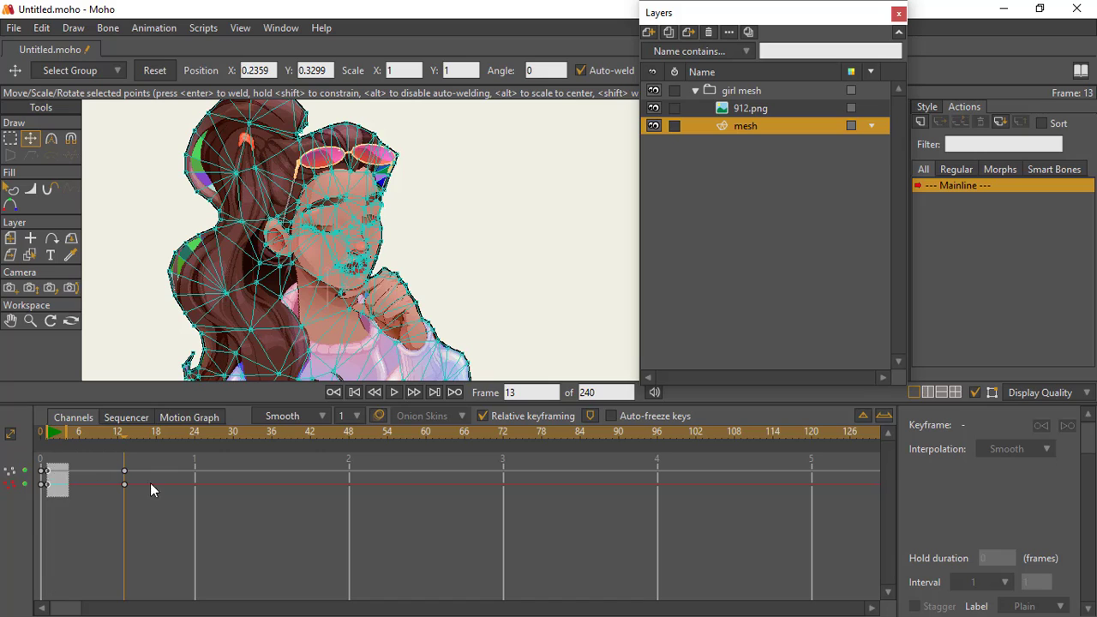
key(Delete)
Step: Check the timing on the timeline and shift the pasted mesh keyframes to frame 12
click(47, 437)
drag(47, 436, 48, 460)
drag(50, 508, 142, 452)
click(42, 456)
click(31, 322)
drag(277, 318, 199, 172)
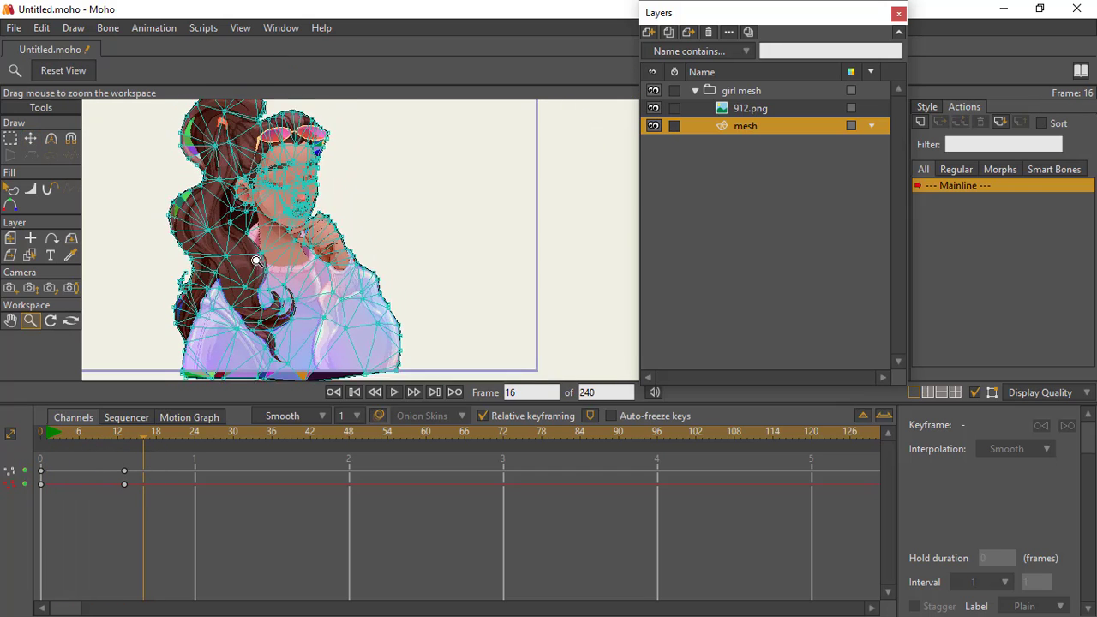
drag(331, 251, 295, 196)
drag(331, 300, 326, 289)
drag(398, 303, 163, 372)
drag(114, 435, 126, 438)
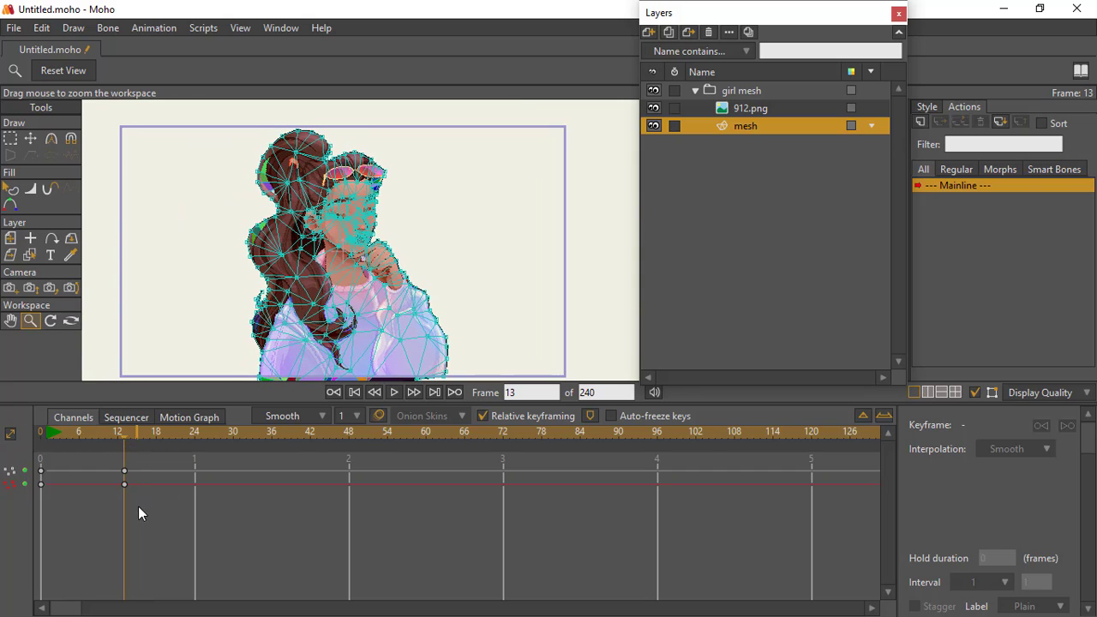
click(125, 473)
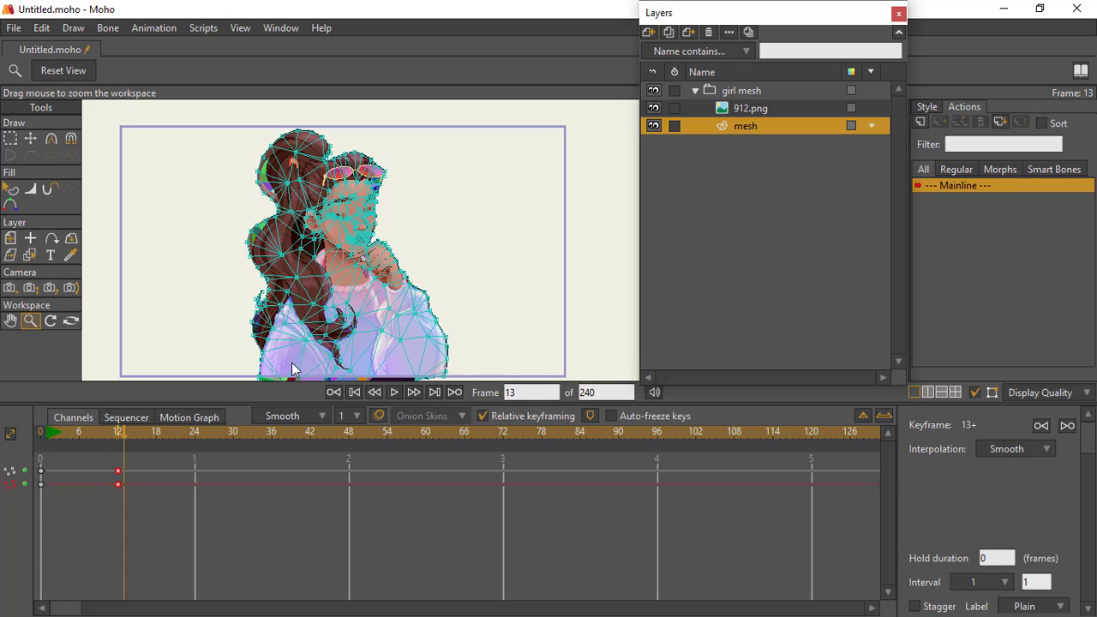
Step: Select the girl mesh group and scrub the opening frames to review the deformation without the mesh overlay
click(726, 94)
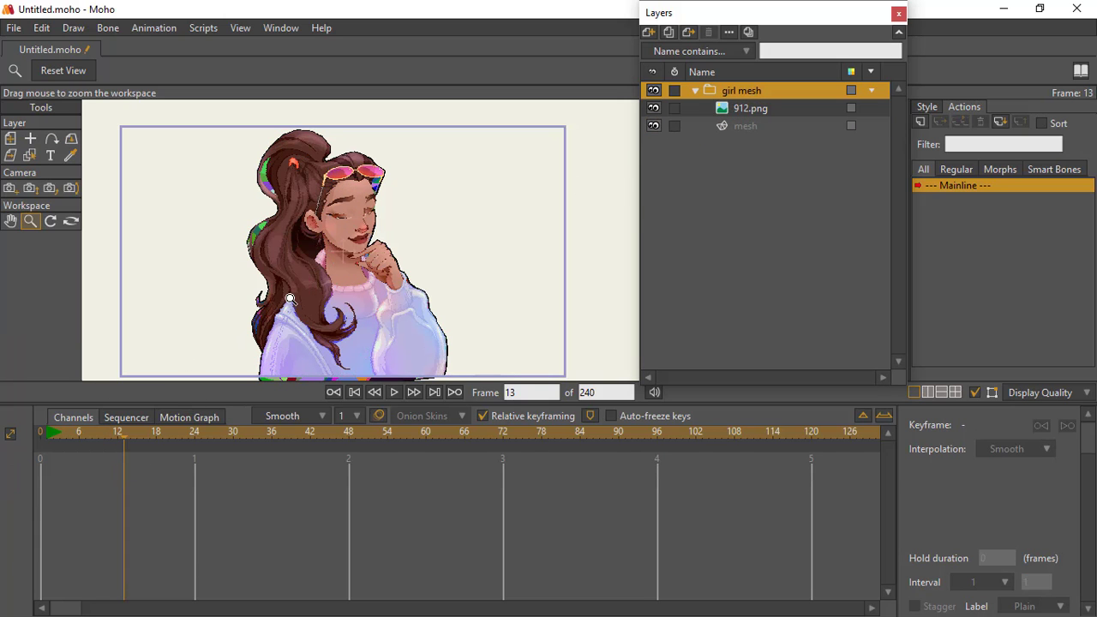
mouse_move(291, 298)
mouse_down()
mouse_move(367, 299)
mouse_move(307, 297)
mouse_up()
click(53, 435)
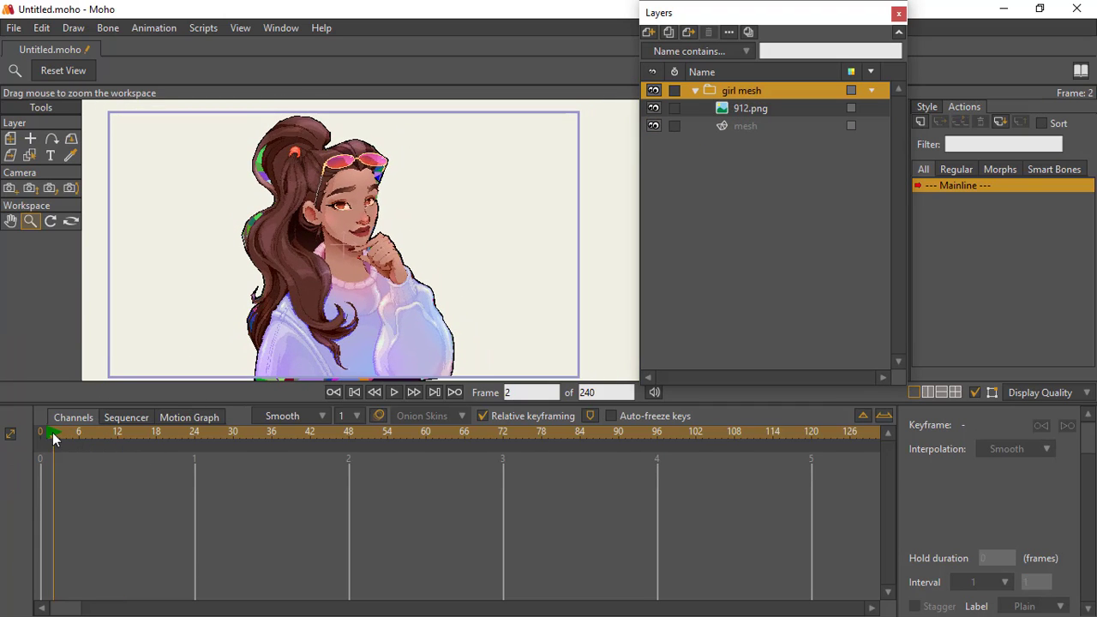
mouse_move(53, 432)
mouse_down()
mouse_move(148, 443)
mouse_move(65, 444)
mouse_up()
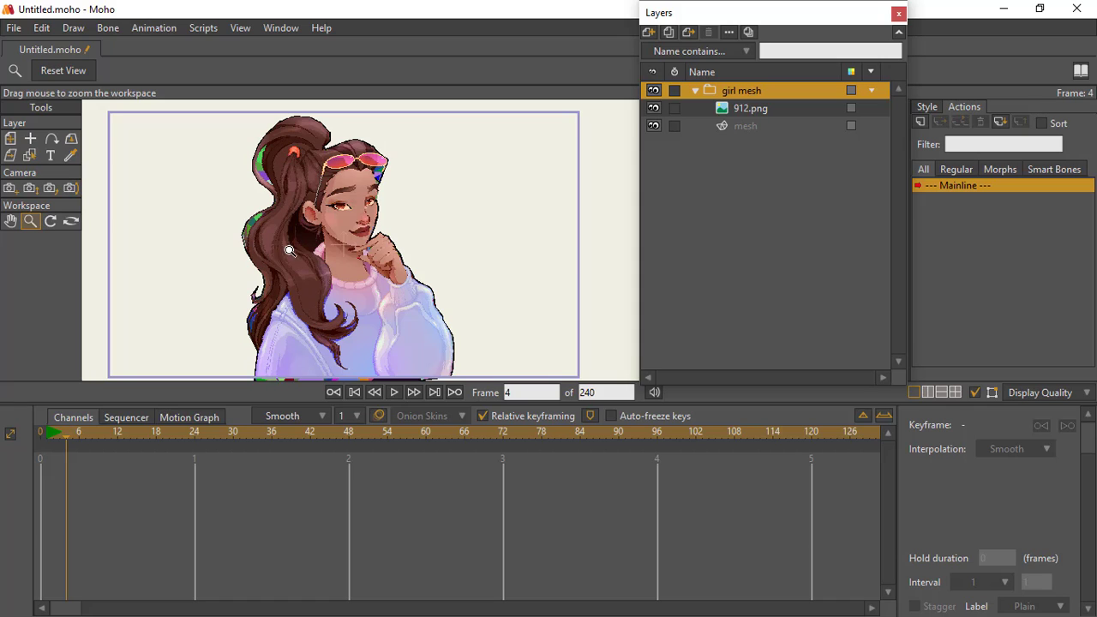
mouse_move(57, 442)
mouse_down()
mouse_move(131, 453)
mouse_move(47, 446)
mouse_up()
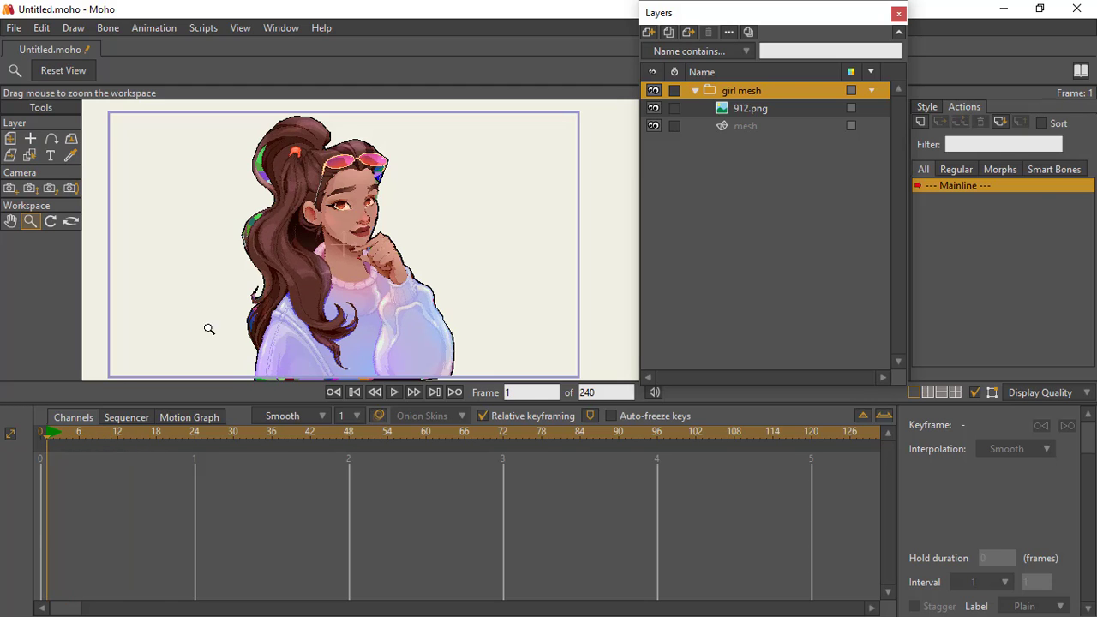
Step: Select the mesh layer in the girl mesh group with the whole figure in view
click(743, 128)
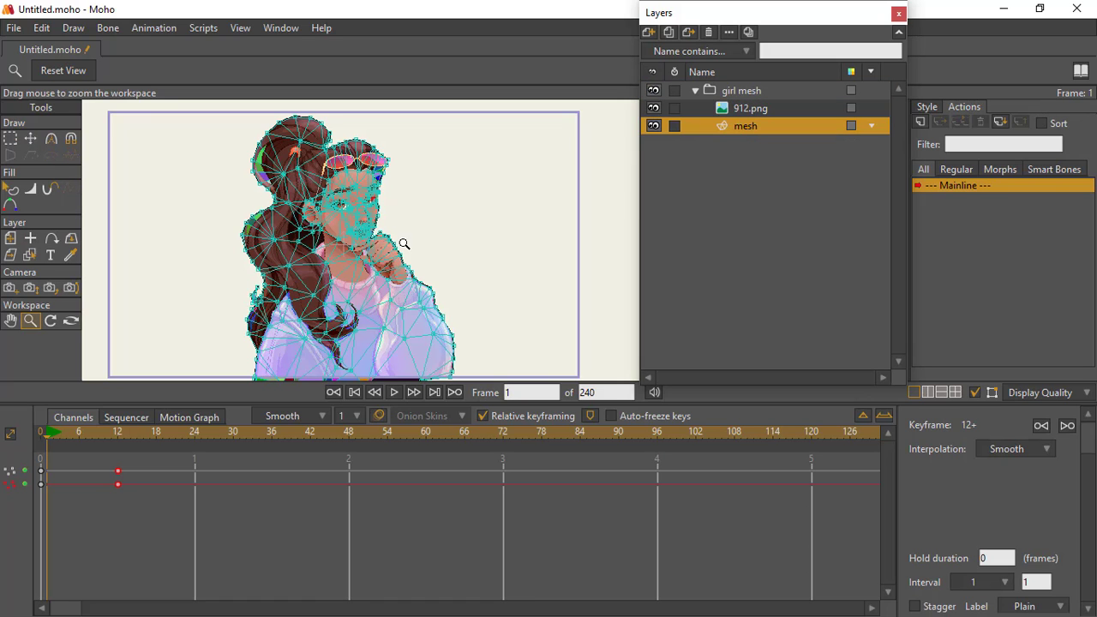
scroll(417, 250, down, 2)
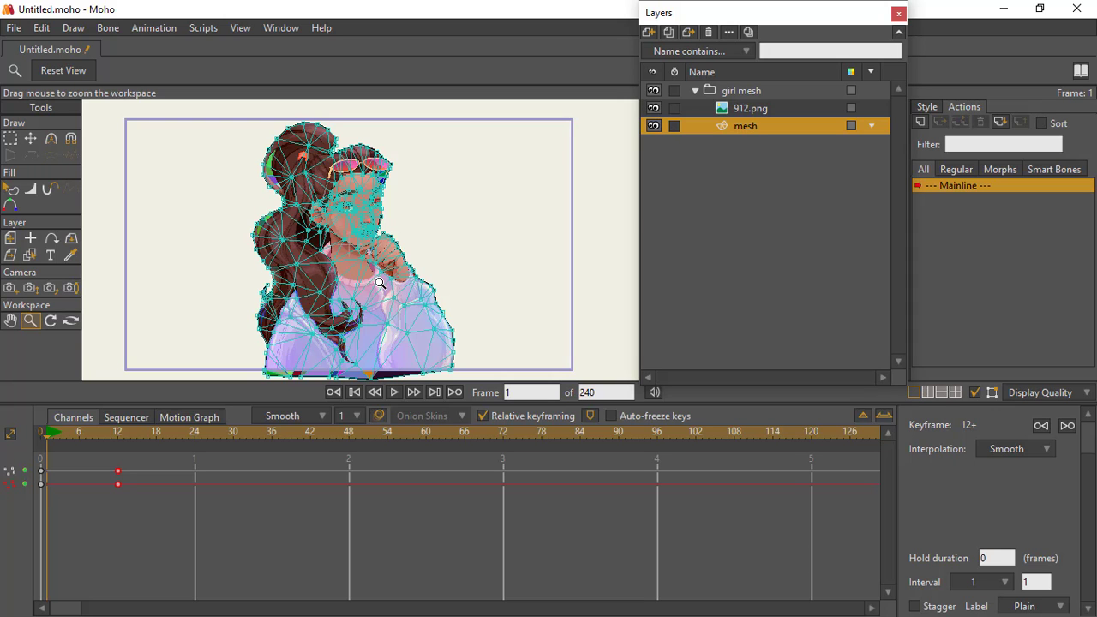
drag(380, 284, 364, 269)
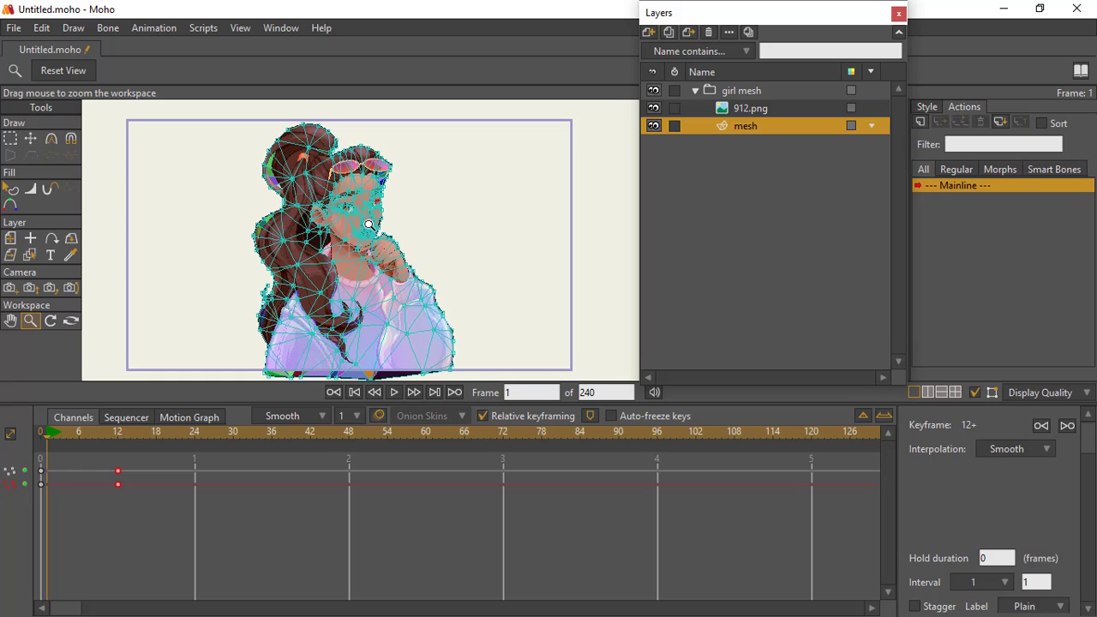
drag(385, 287, 389, 309)
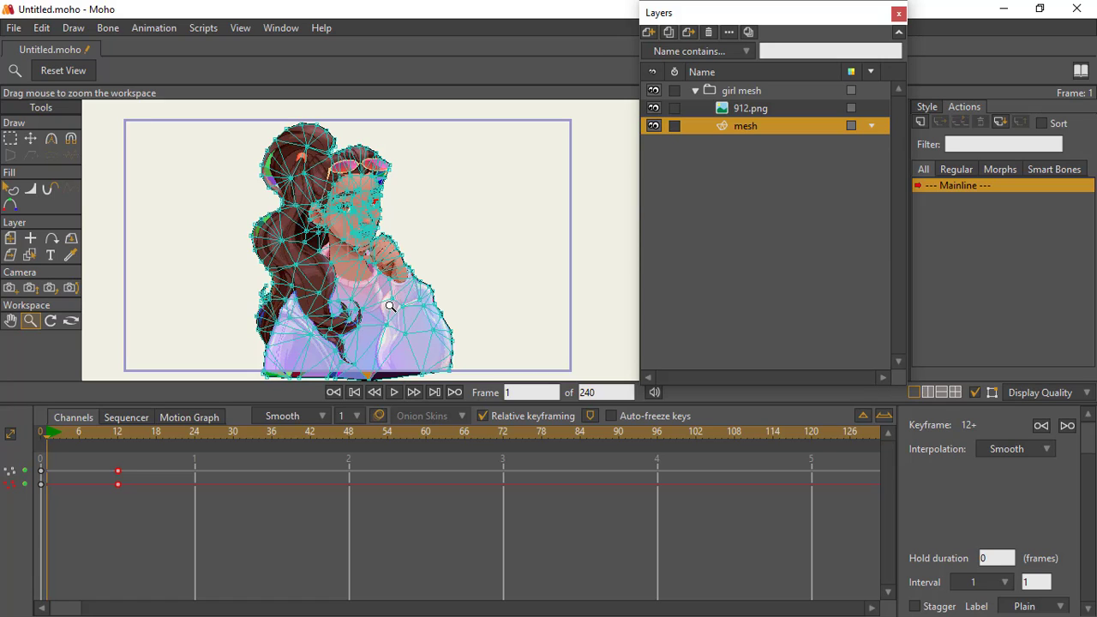
drag(390, 306, 399, 297)
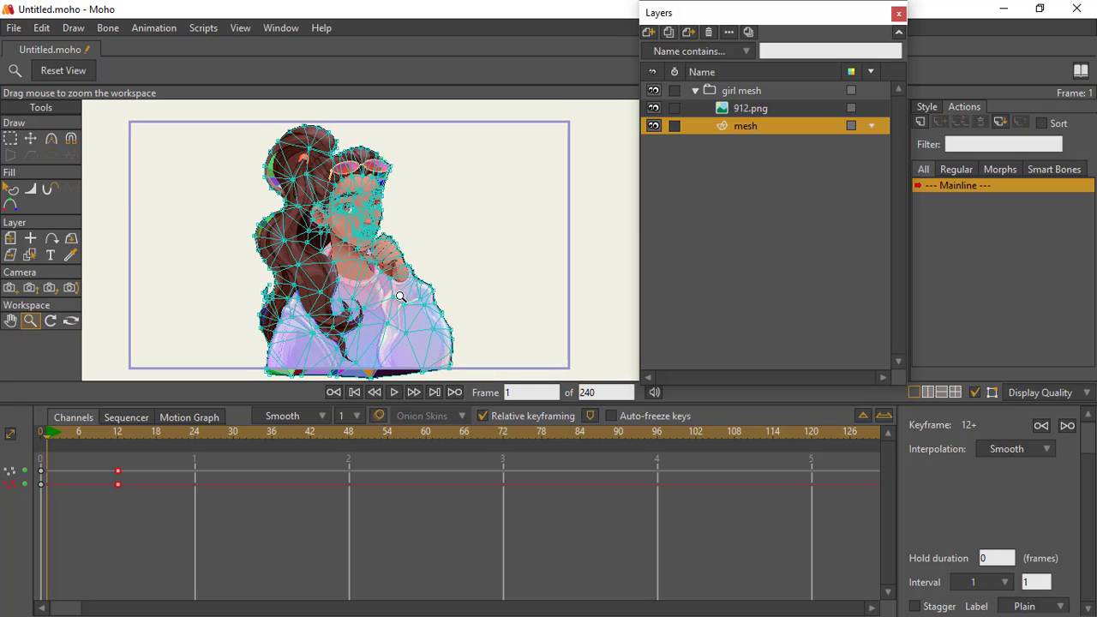